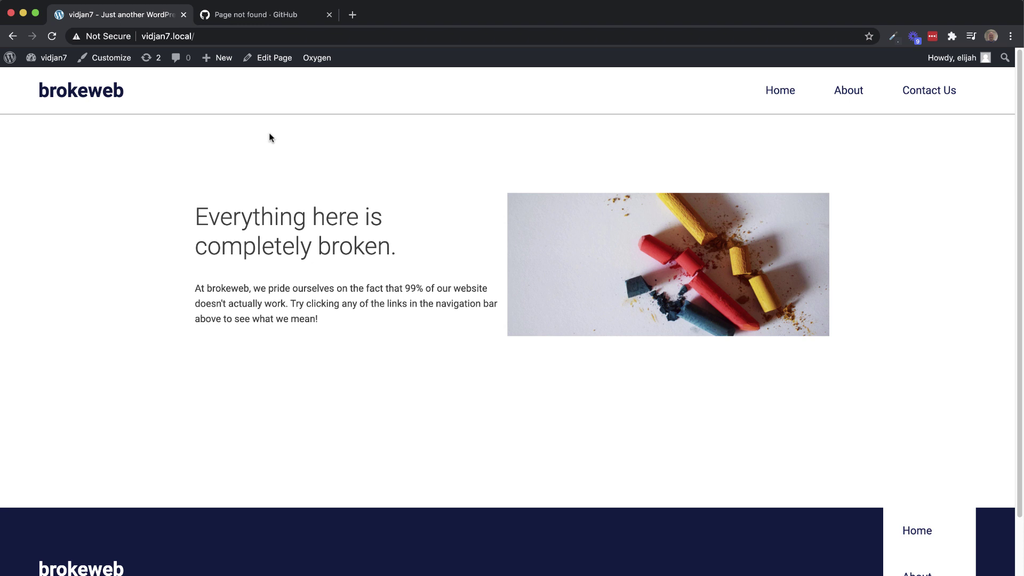
Scroll through GitHub's 'Page not found' page as an example, then close its tab
{"action": "left_click", "coordinate": [264, 21]}
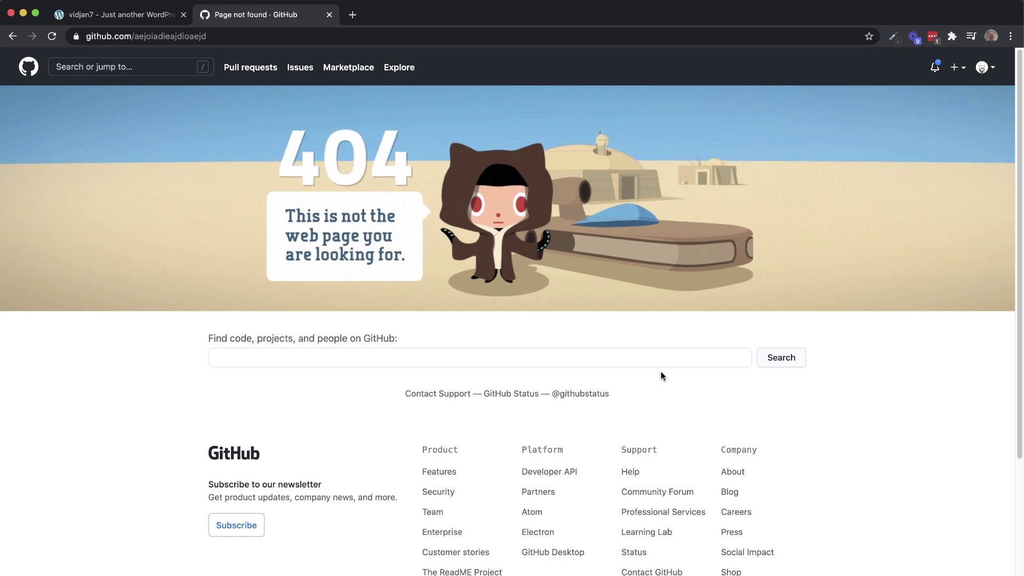
{"action": "scroll", "coordinate": [743, 373], "scroll_direction": "down", "scroll_amount": 1}
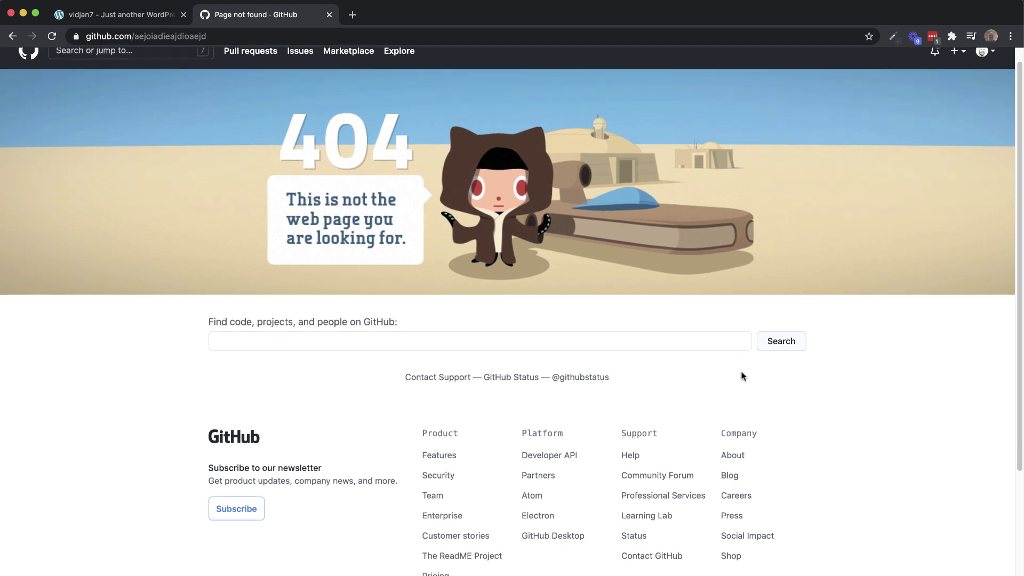
{"action": "scroll", "coordinate": [459, 437], "scroll_direction": "down", "scroll_amount": 5}
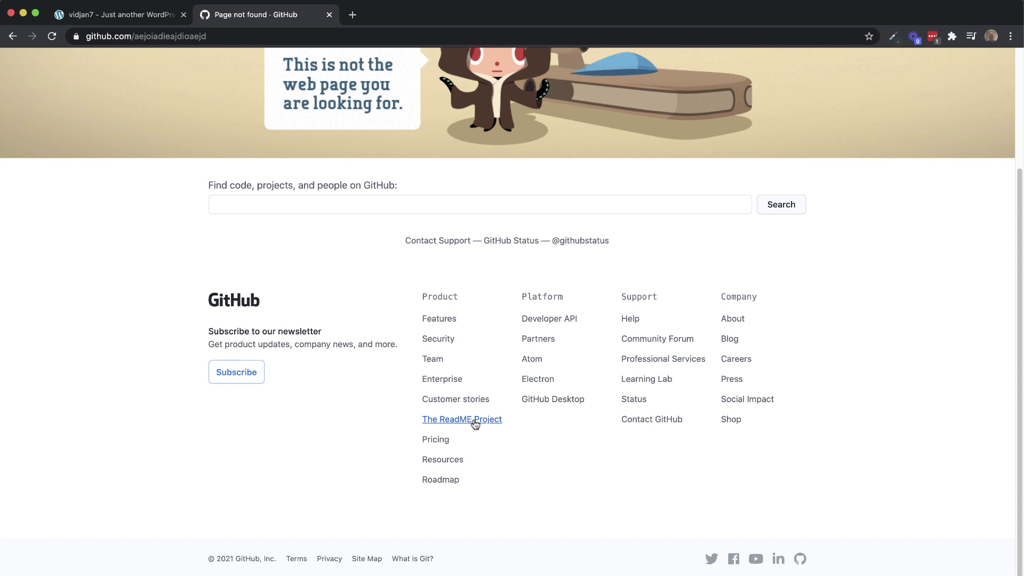
{"action": "scroll", "coordinate": [586, 373], "scroll_direction": "up", "scroll_amount": 6}
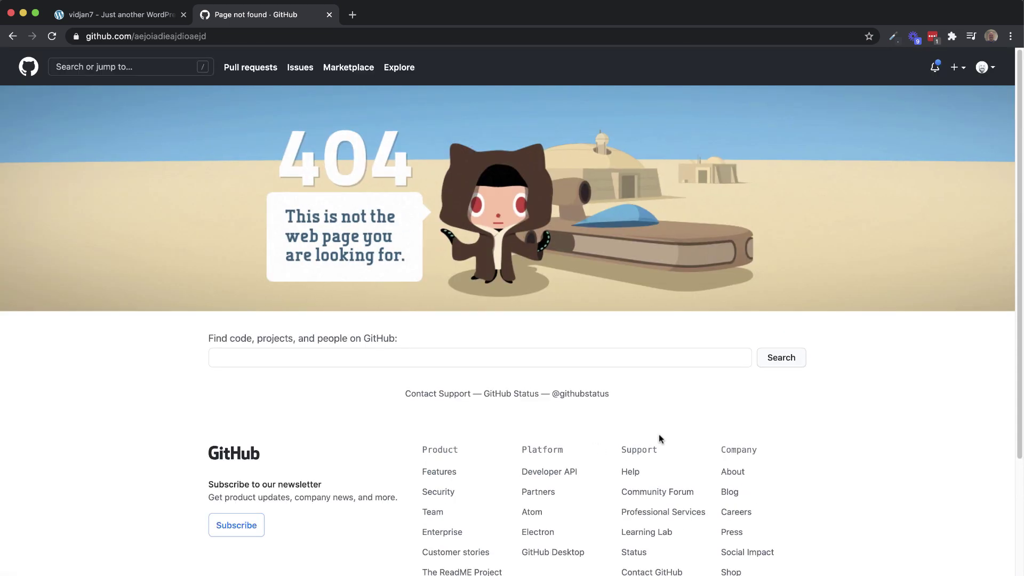
{"action": "left_click", "coordinate": [329, 14]}
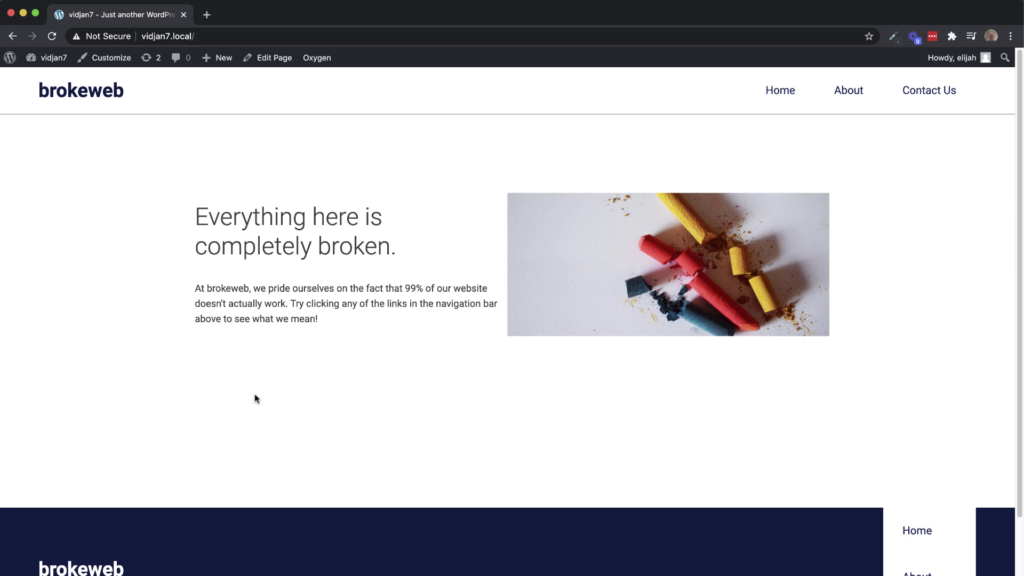
Test the Home, About and Contact Us links, ending on the site's empty 404 page
{"action": "left_click", "coordinate": [776, 96]}
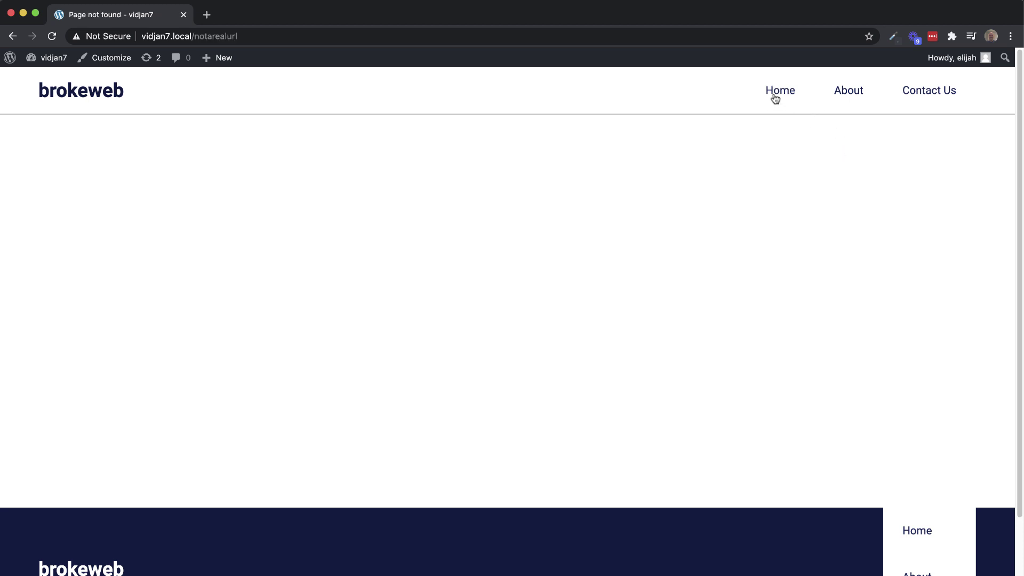
{"action": "left_click", "coordinate": [857, 91]}
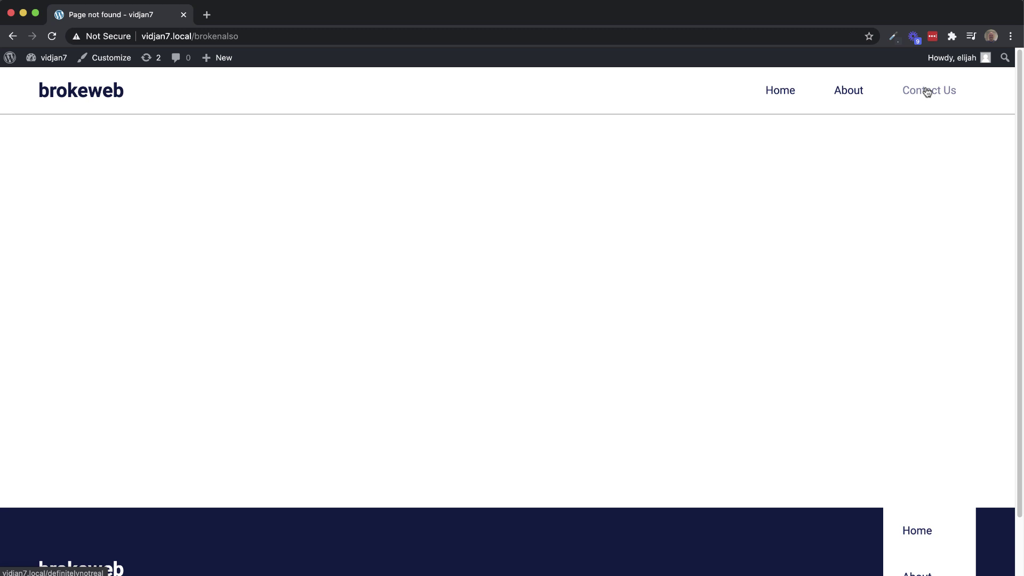
{"action": "left_click", "coordinate": [927, 92]}
{"action": "left_click", "coordinate": [867, 94]}
{"action": "left_click", "coordinate": [776, 99]}
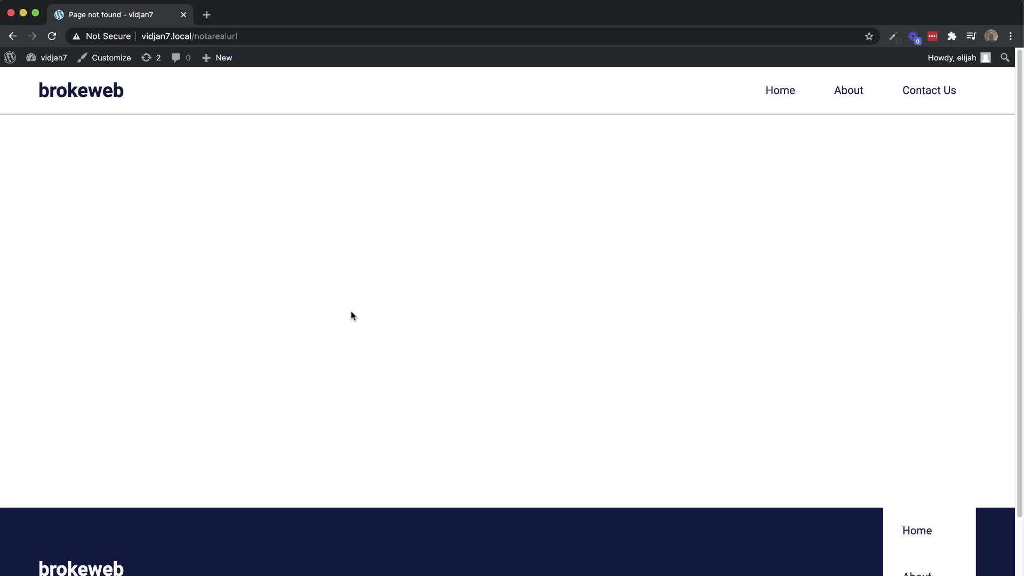
Start a new Oxygen template titled '404 Page'
{"action": "left_click", "coordinate": [46, 76]}
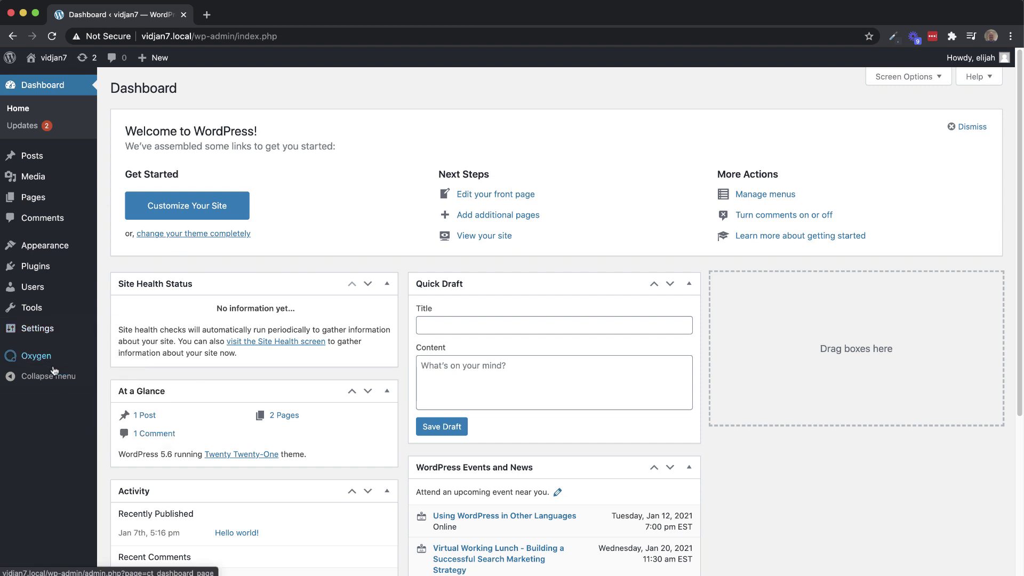
{"action": "mouse_move", "coordinate": [48, 357]}
{"action": "left_click", "coordinate": [128, 374]}
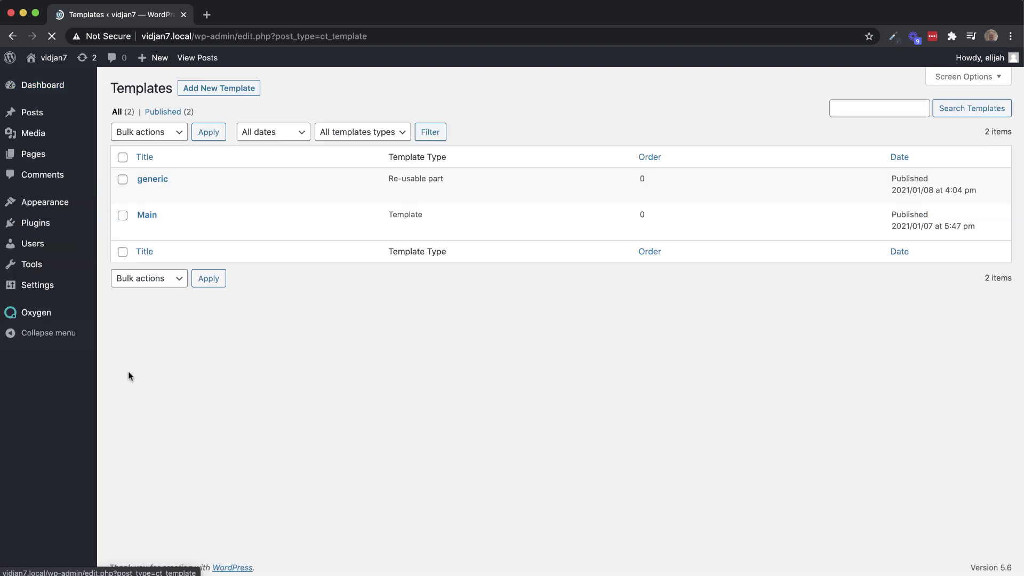
{"action": "left_click", "coordinate": [236, 91]}
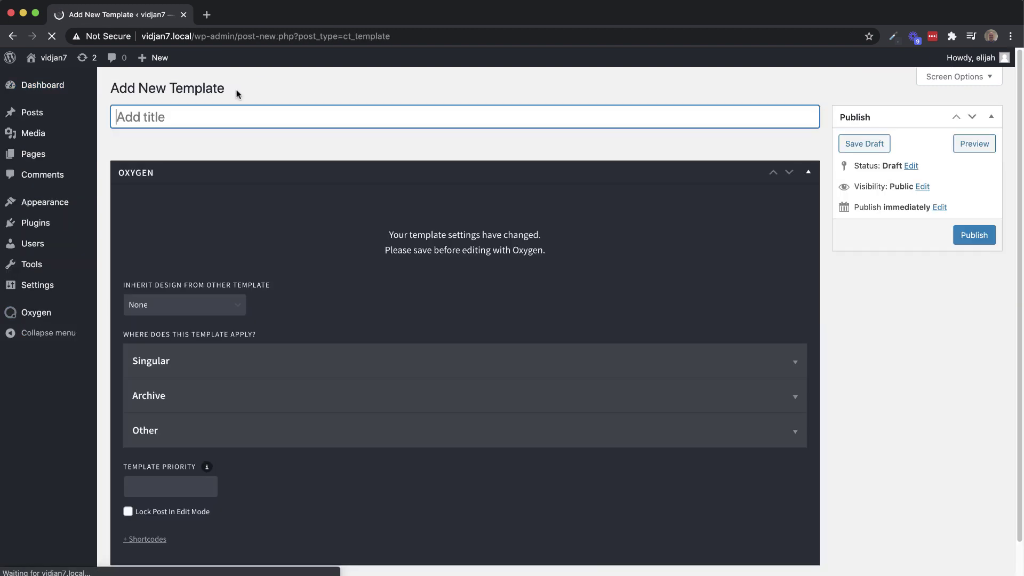
{"action": "type", "text": "404 Page"}
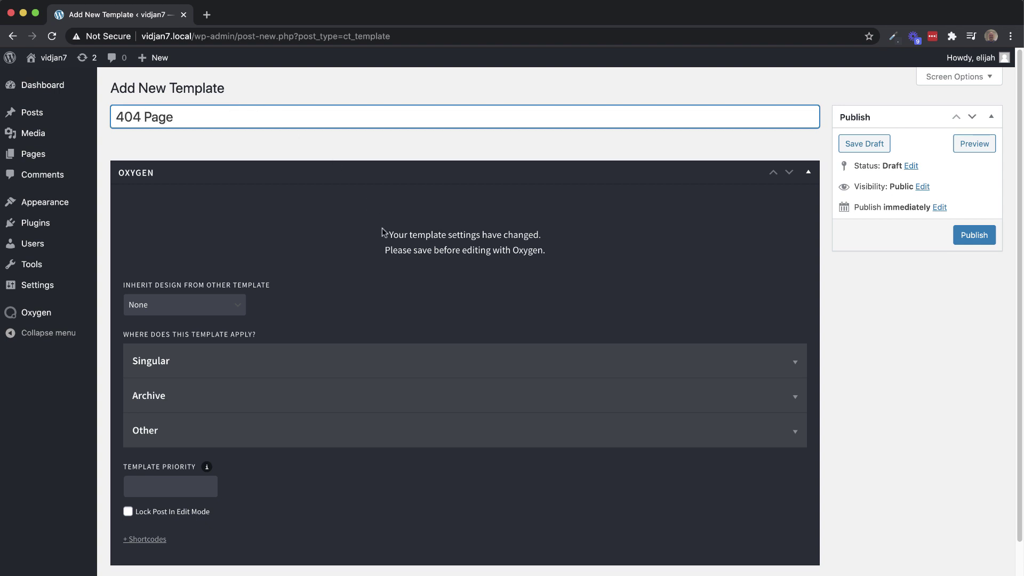
Make the template inherit the Main design, apply it to 404 pages, and publish it
{"action": "left_click", "coordinate": [211, 314]}
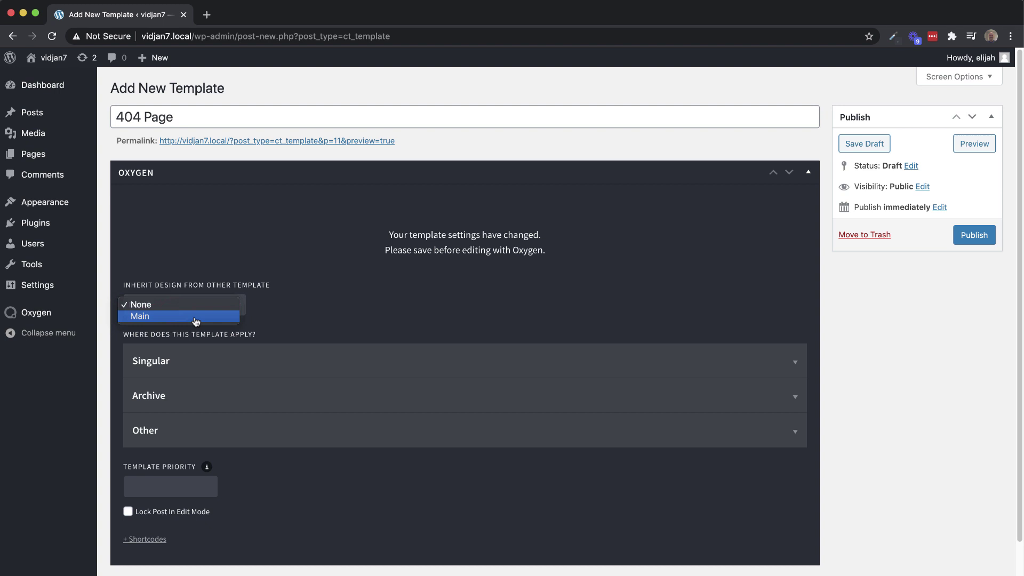
{"action": "left_click", "coordinate": [197, 319]}
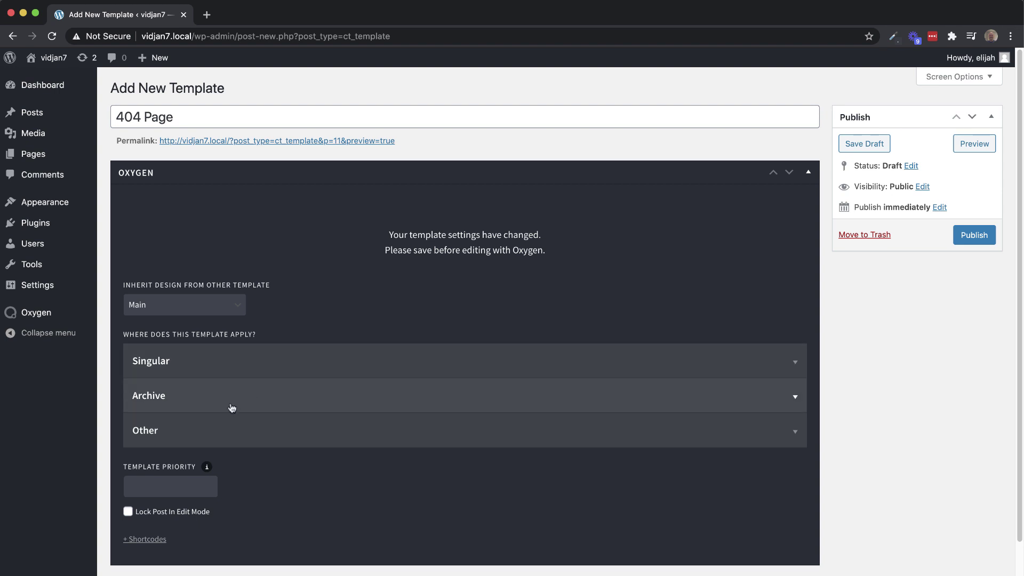
{"action": "left_click", "coordinate": [205, 438]}
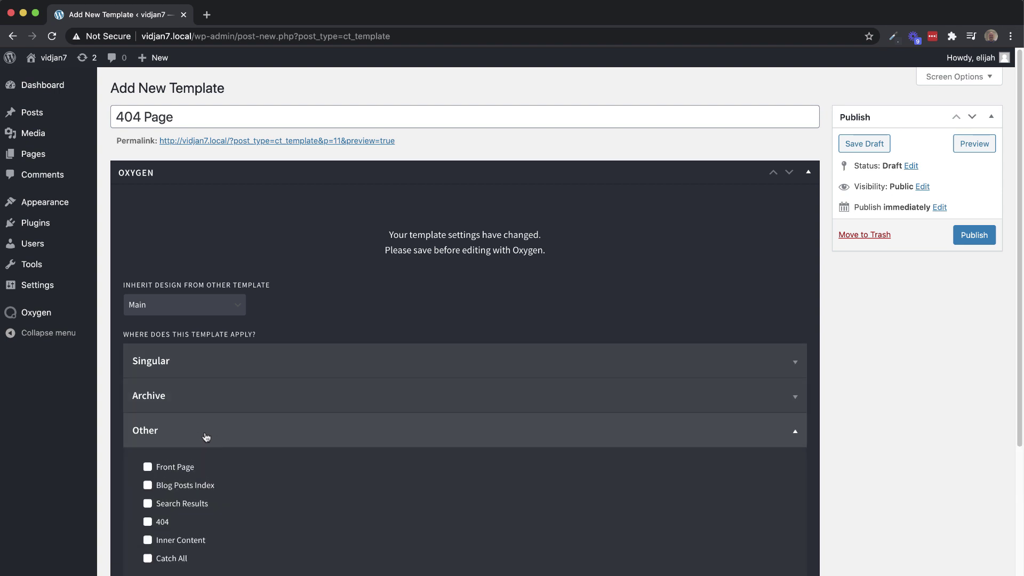
{"action": "scroll", "coordinate": [206, 434], "scroll_direction": "down", "scroll_amount": 3}
{"action": "left_click", "coordinate": [158, 386]}
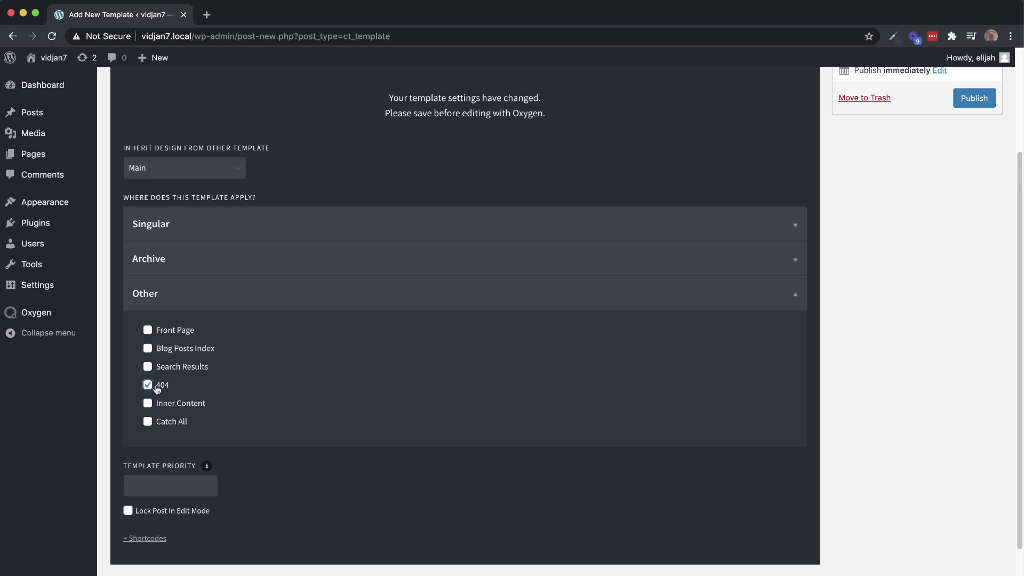
{"action": "scroll", "coordinate": [906, 256], "scroll_direction": "up", "scroll_amount": 2}
{"action": "scroll", "coordinate": [947, 241], "scroll_direction": "up", "scroll_amount": 2}
{"action": "left_click", "coordinate": [981, 234]}
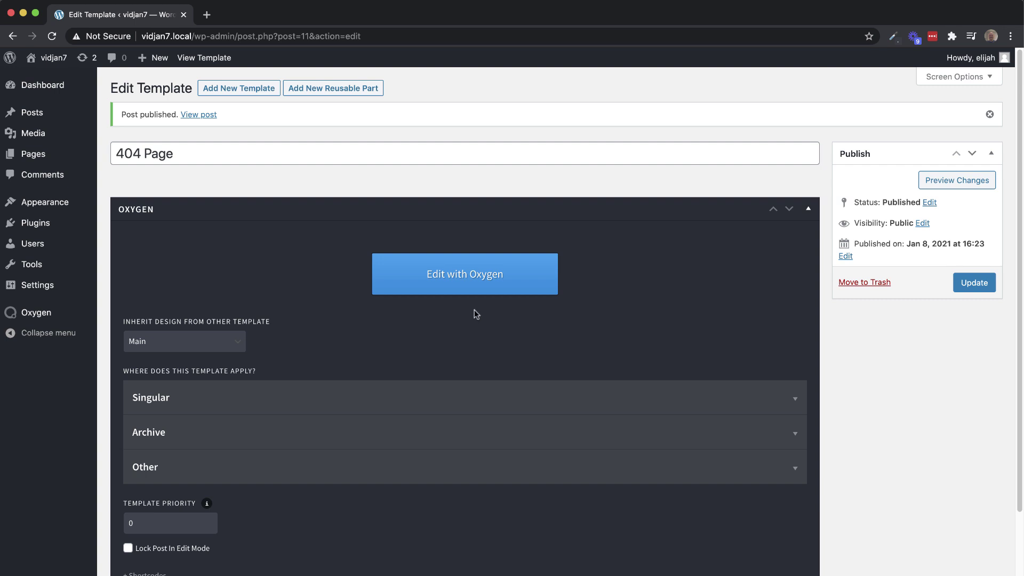
Open the 404 Page template in Oxygen Builder and add an empty section
{"action": "left_click", "coordinate": [471, 279]}
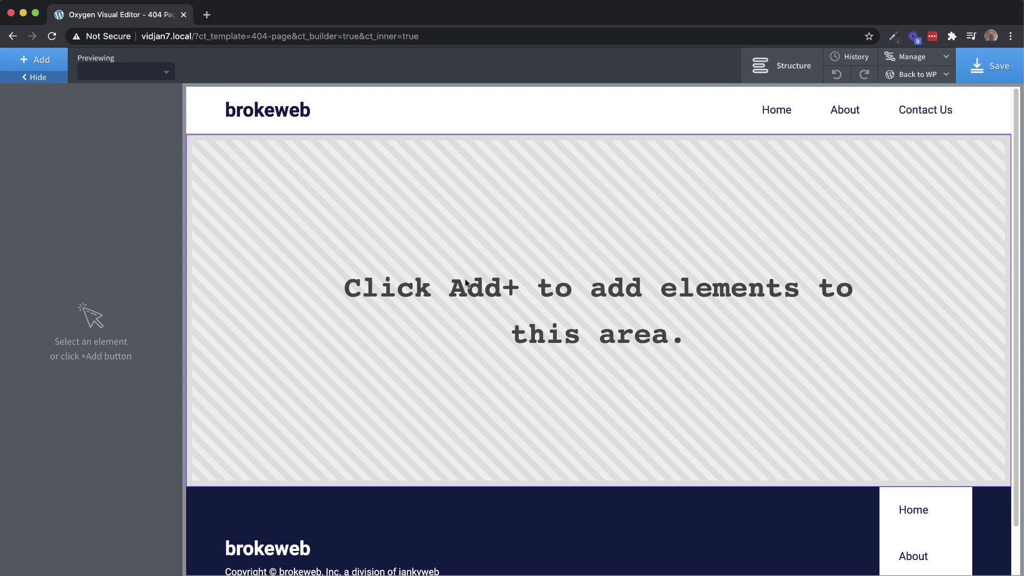
{"action": "left_click", "coordinate": [45, 67]}
{"action": "left_click", "coordinate": [33, 166]}
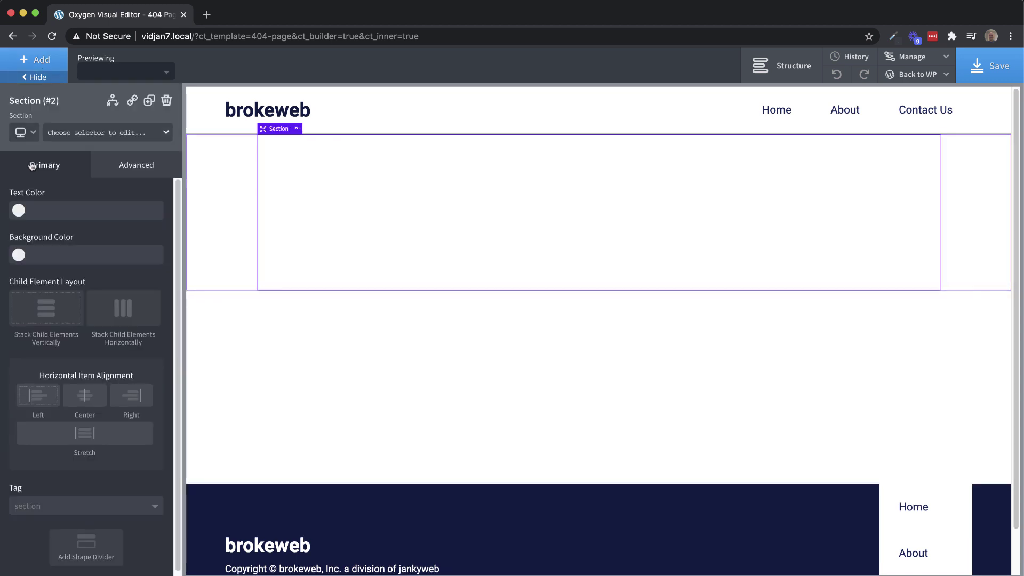
Add a text block inside the section reading '404 Page Not Found'
{"action": "left_click", "coordinate": [43, 63]}
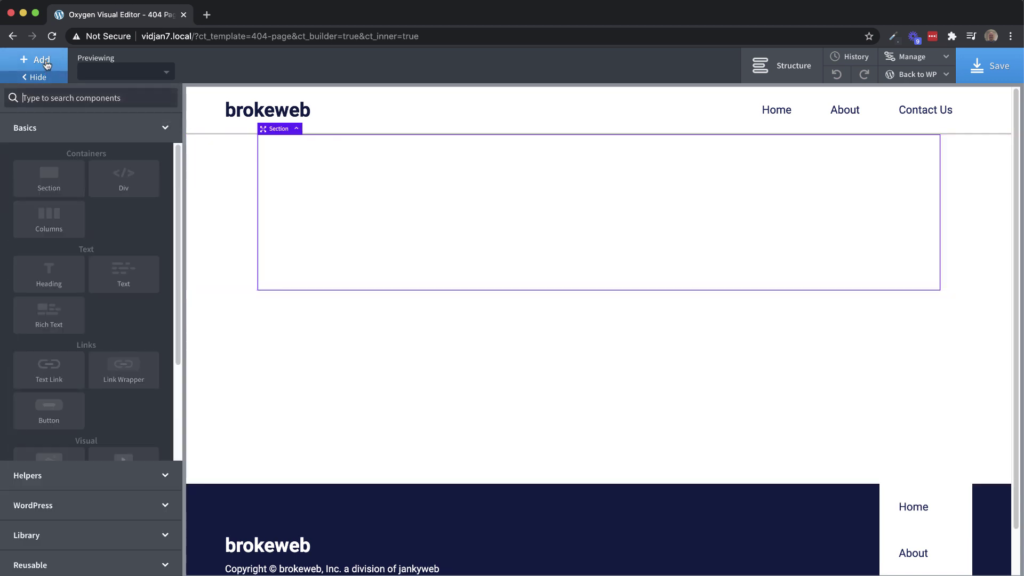
{"action": "left_click", "coordinate": [104, 284]}
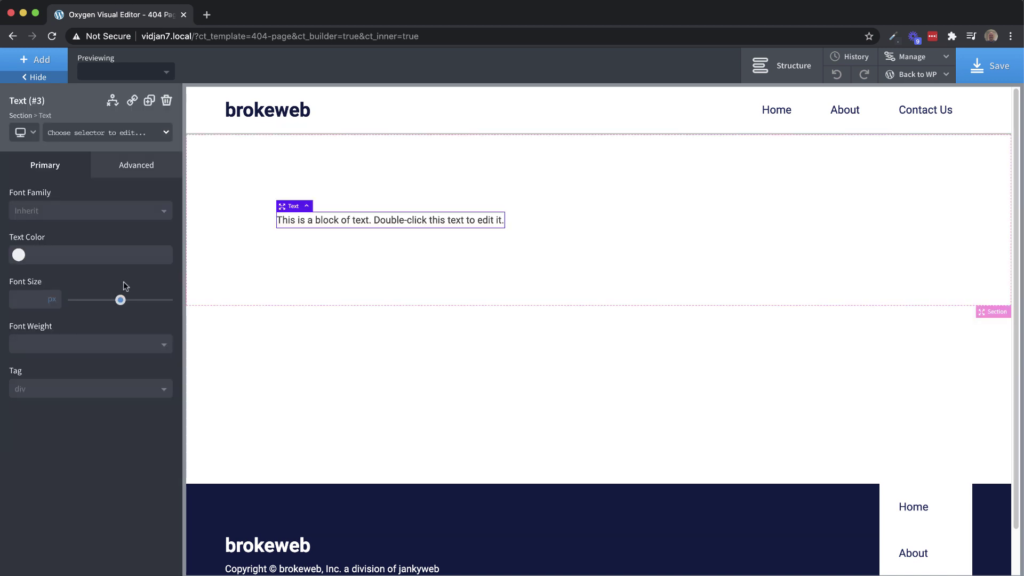
{"action": "double_click", "coordinate": [378, 221]}
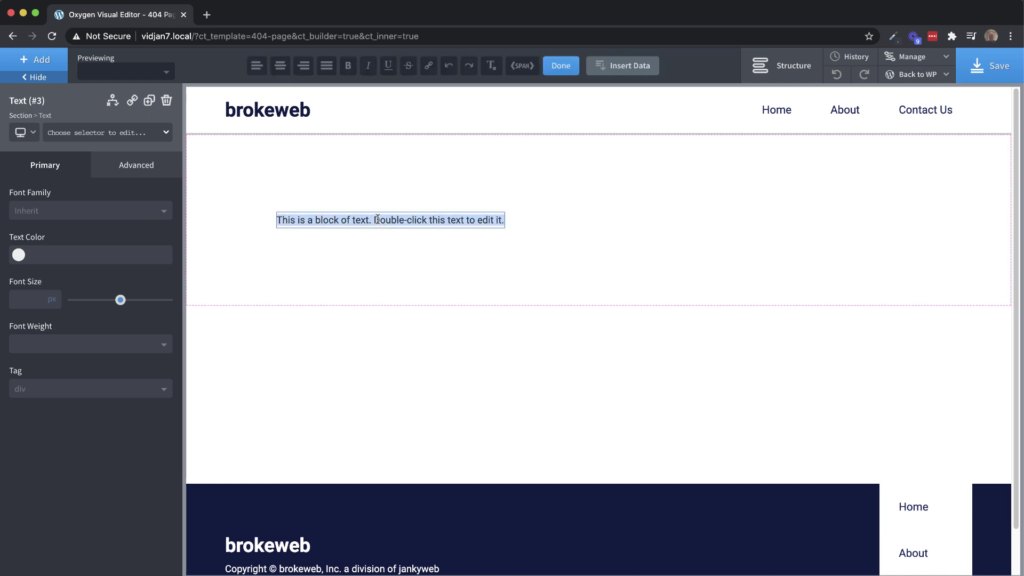
{"action": "type", "text": "404 Page Not Found"}
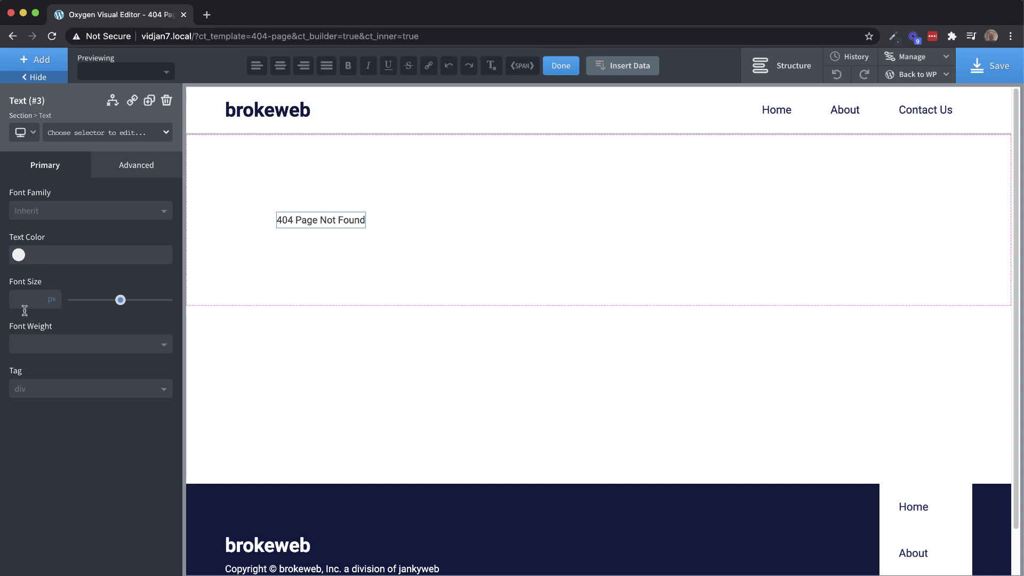
Give the text an above_label class with a 14px font size
{"action": "left_click", "coordinate": [85, 139]}
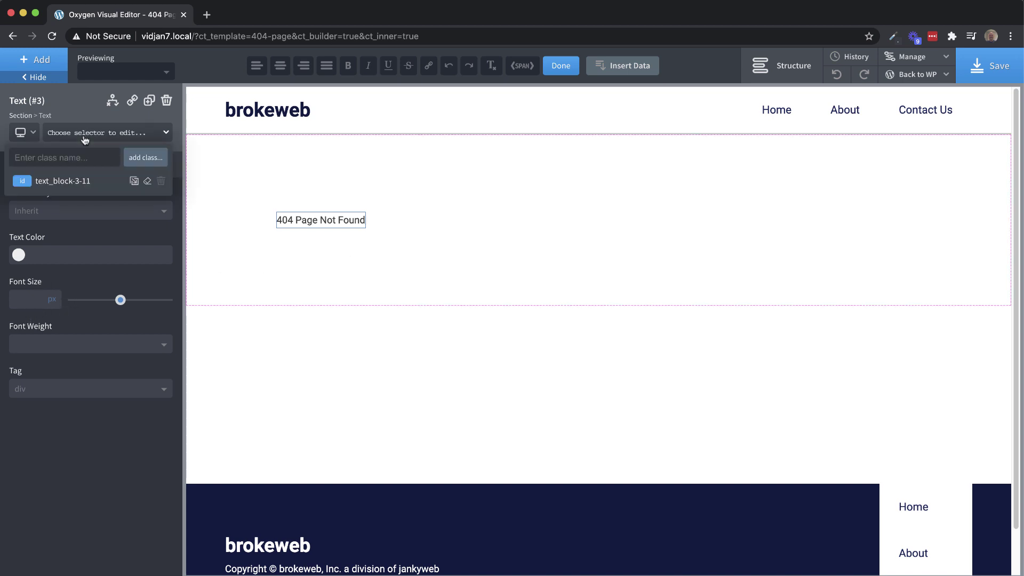
{"action": "type", "text": "above_label"}
{"action": "left_click", "coordinate": [137, 156]}
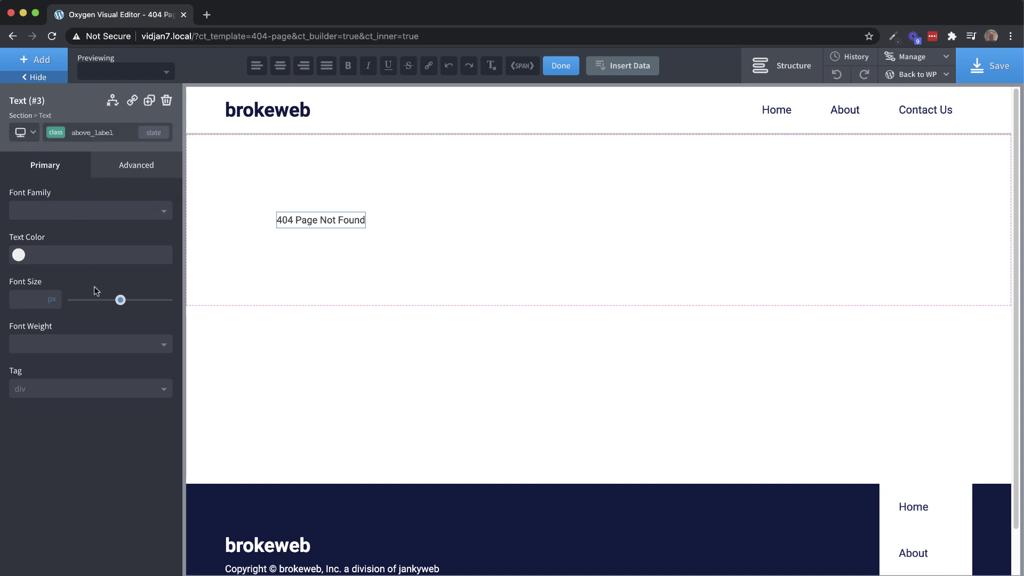
{"action": "type", "text": "14"}
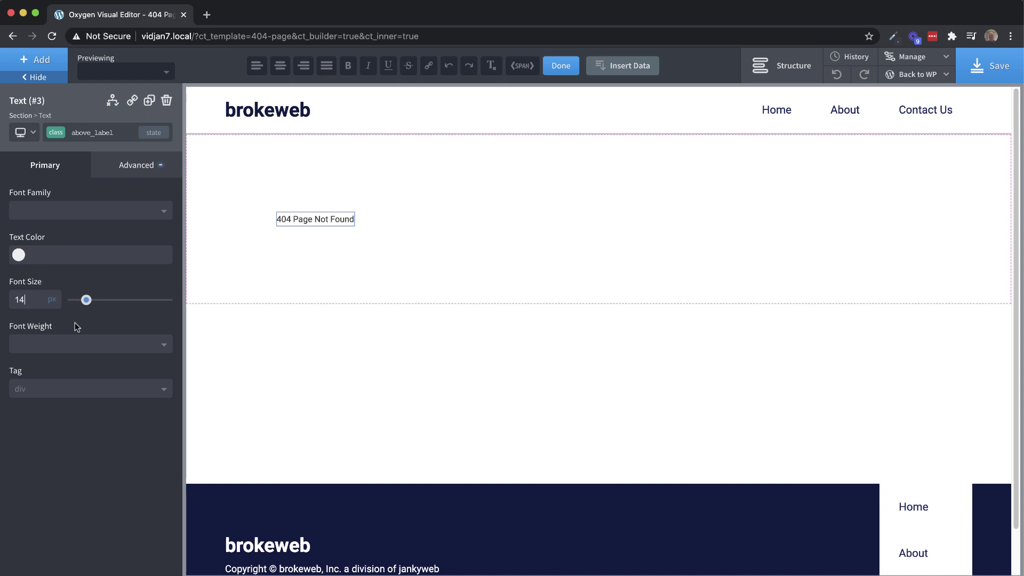
Make the label uppercase with 4px letter spacing in grey #999999
{"action": "left_click", "coordinate": [137, 167]}
{"action": "left_click", "coordinate": [92, 296]}
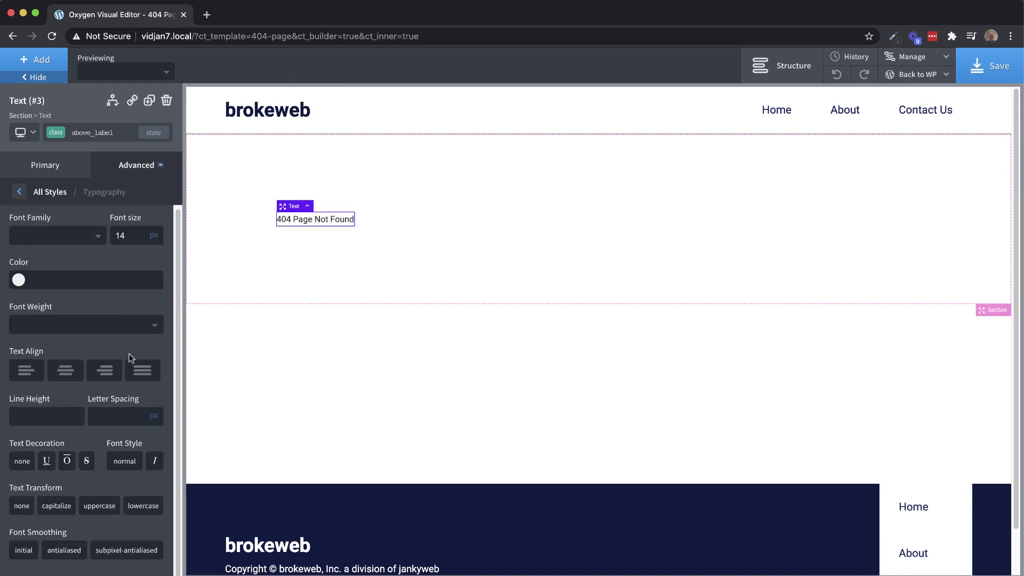
{"action": "left_click", "coordinate": [102, 510]}
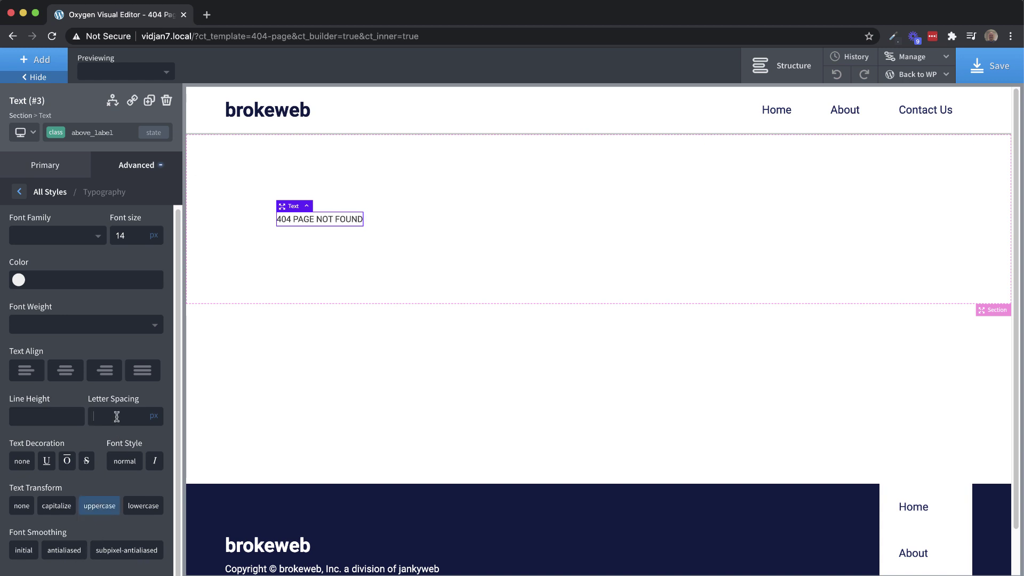
{"action": "type", "text": "4"}
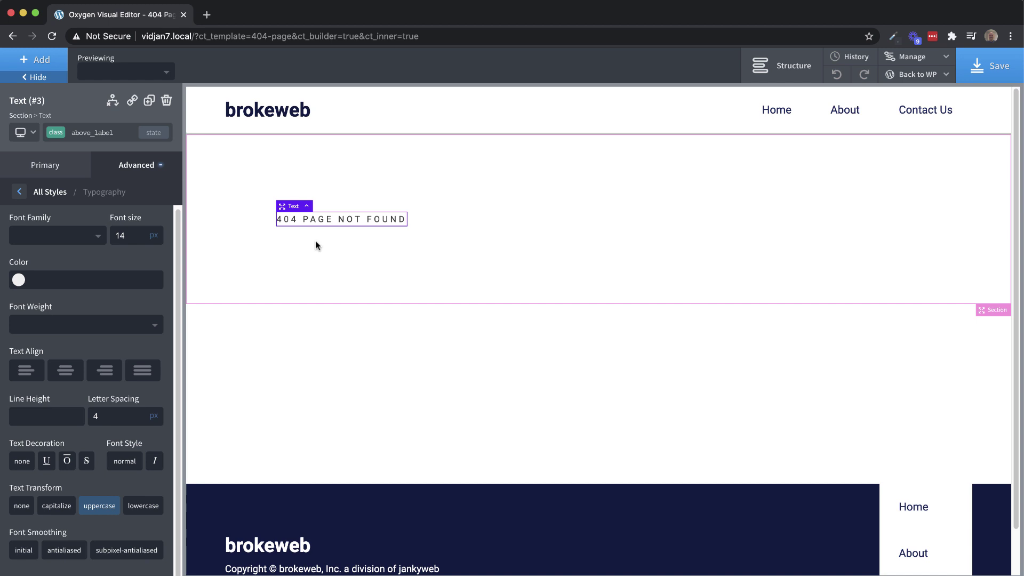
{"action": "left_click", "coordinate": [18, 279]}
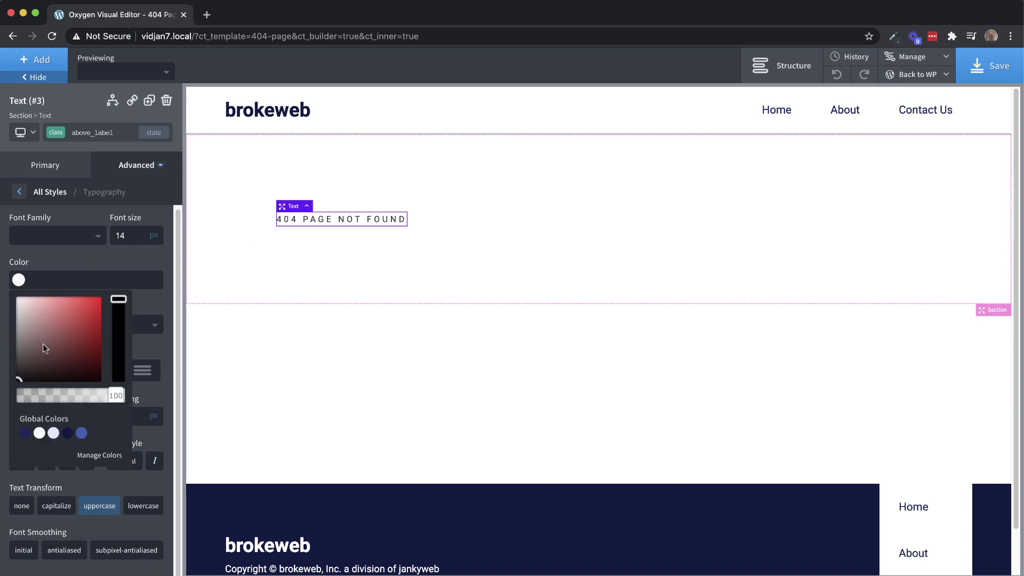
{"action": "left_click", "coordinate": [33, 353]}
{"action": "left_click_drag", "start_coordinate": [29, 344], "coordinate": [1, 337]}
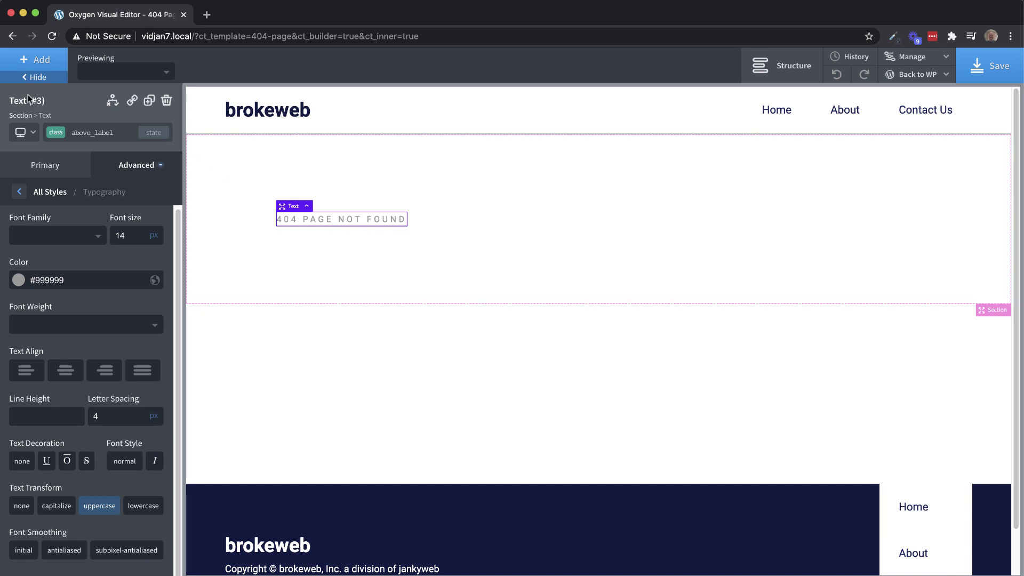
{"action": "left_click", "coordinate": [45, 62]}
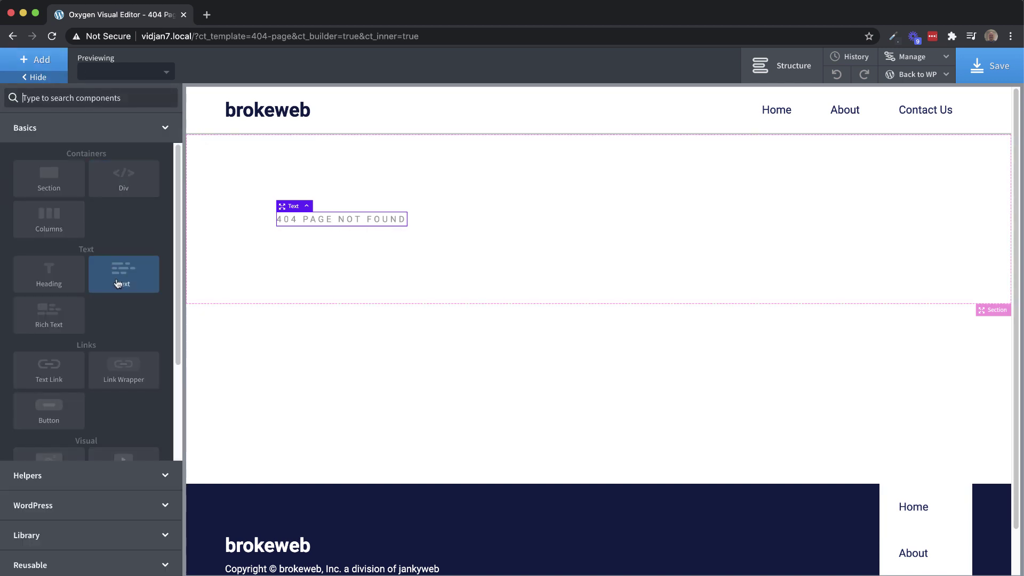
Add a 49px text block reading 'Whatever you're looking for is missing.' under the label
{"action": "left_click", "coordinate": [113, 277]}
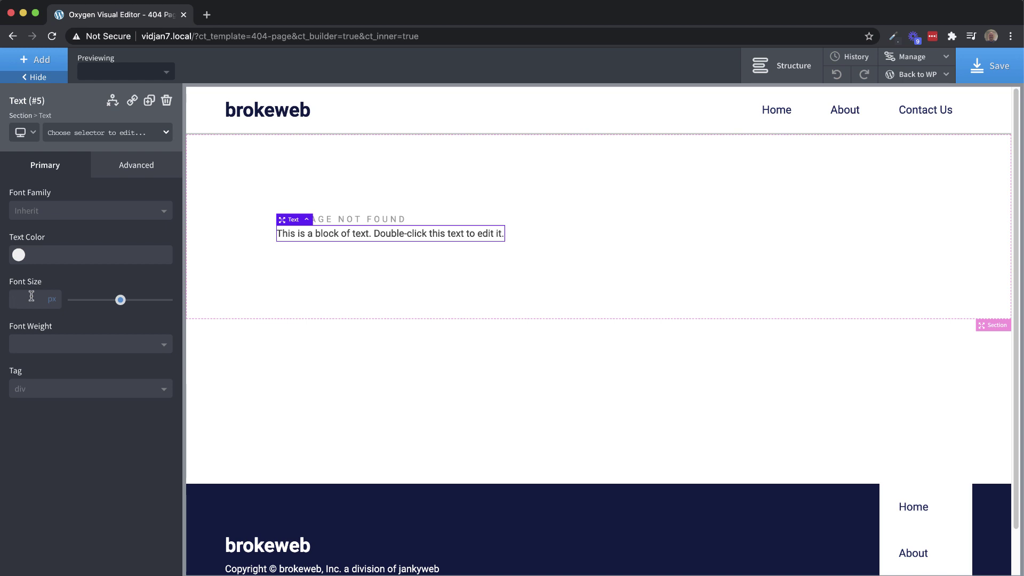
{"action": "type", "text": "49"}
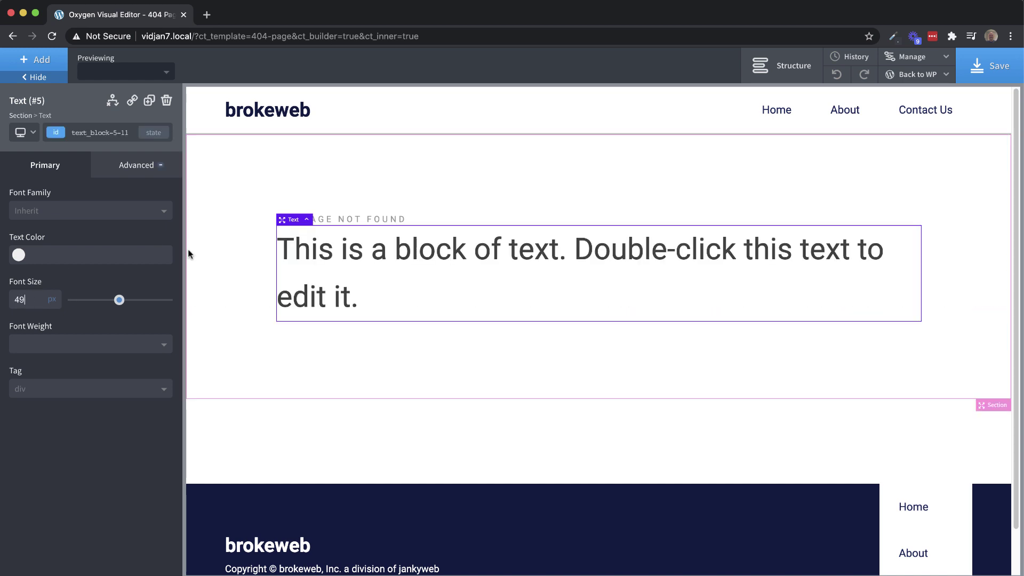
{"action": "double_click", "coordinate": [322, 255]}
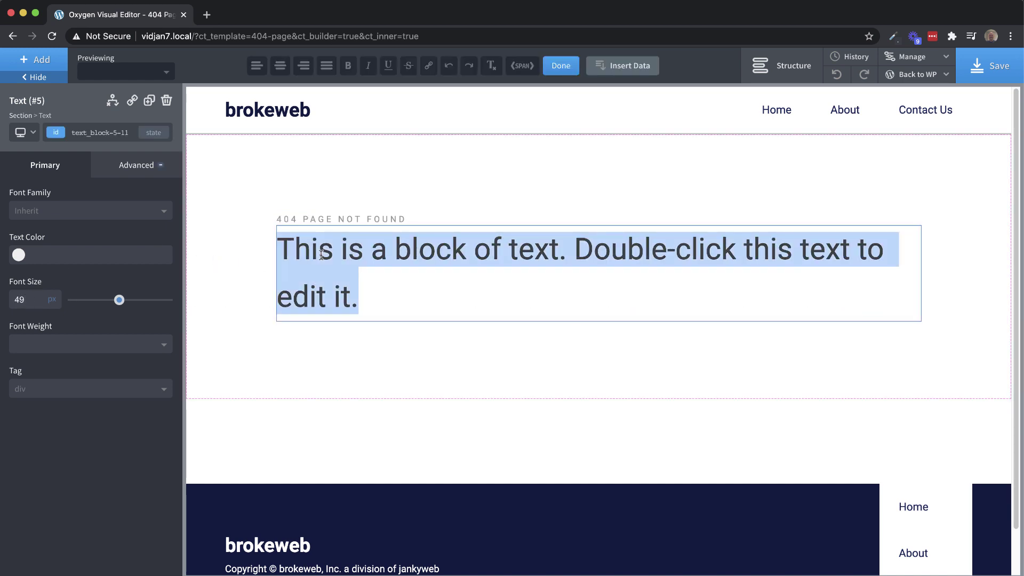
{"action": "type", "text": "Whatever you're looki"}
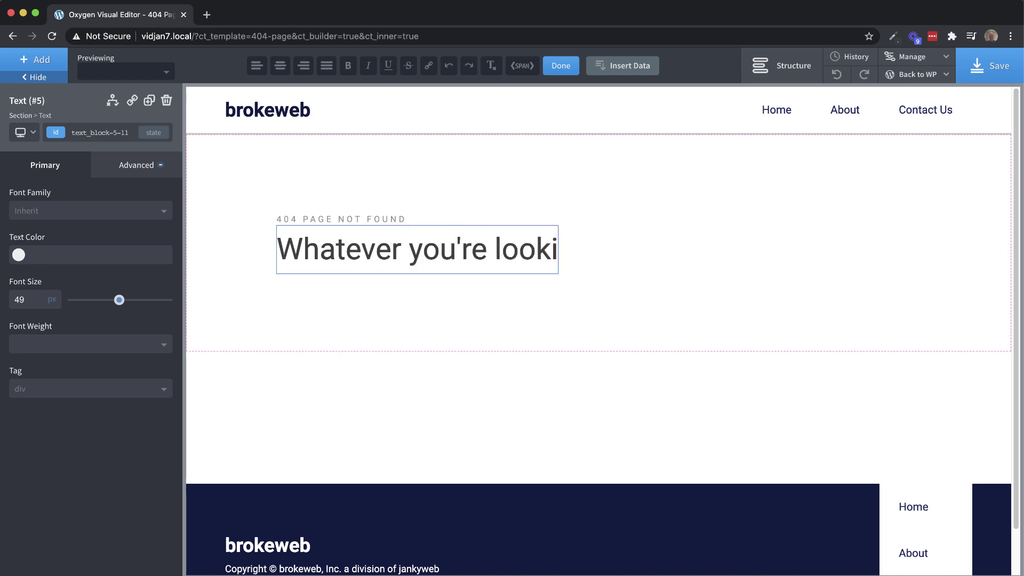
{"action": "type", "text": "ng for is missing."}
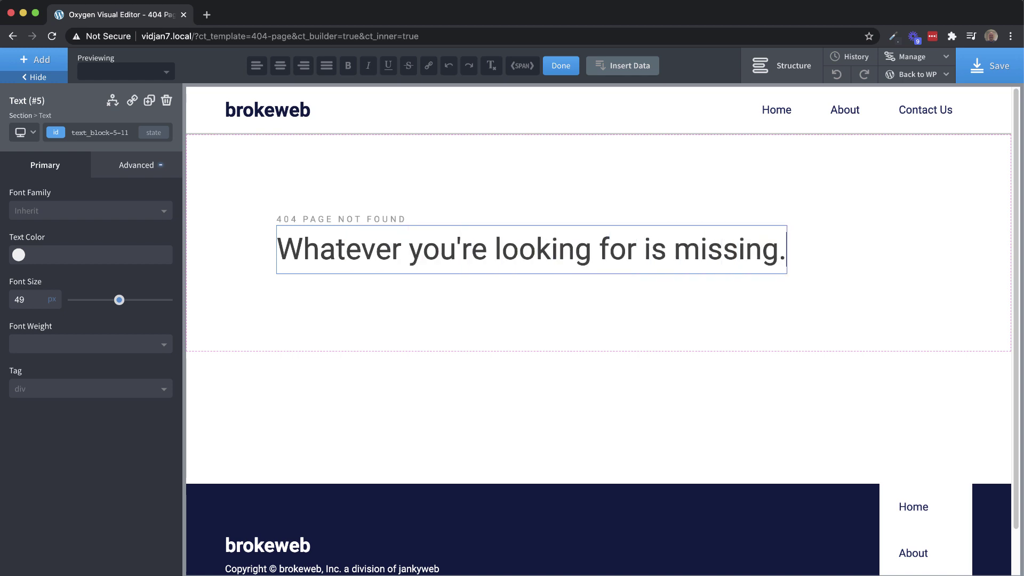
{"action": "left_click", "coordinate": [497, 296]}
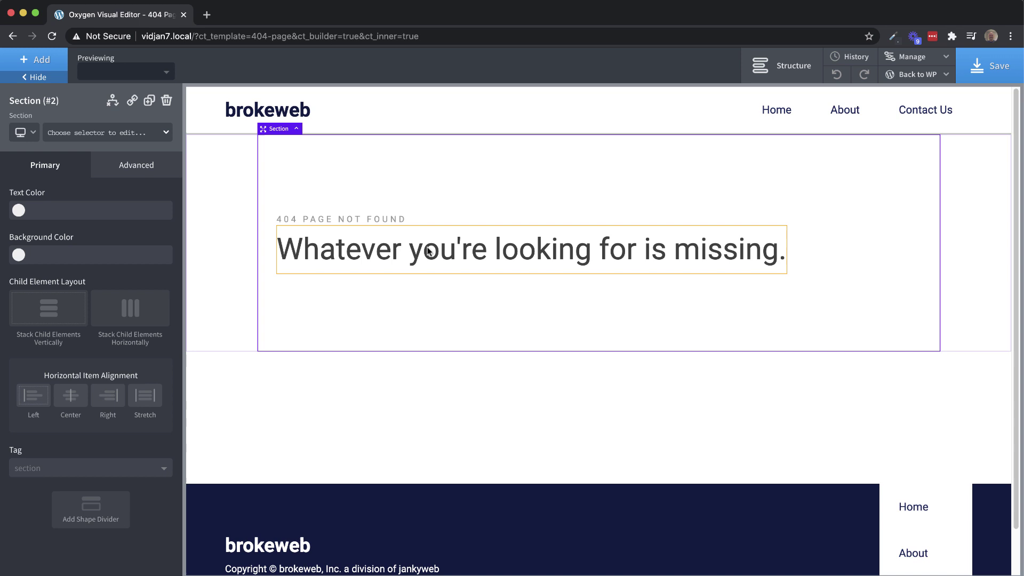
{"action": "left_click", "coordinate": [311, 264]}
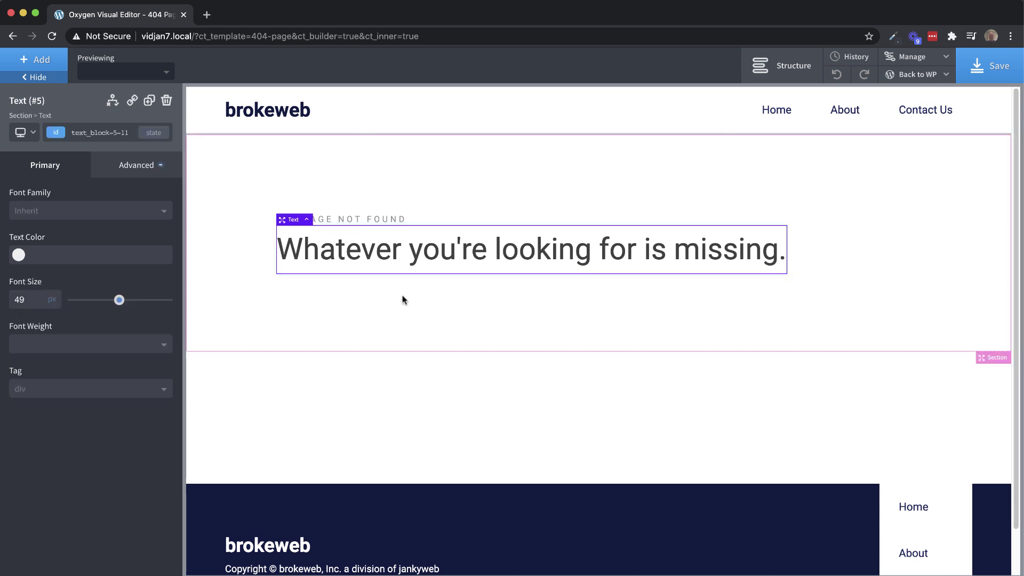
{"action": "left_click", "coordinate": [369, 218]}
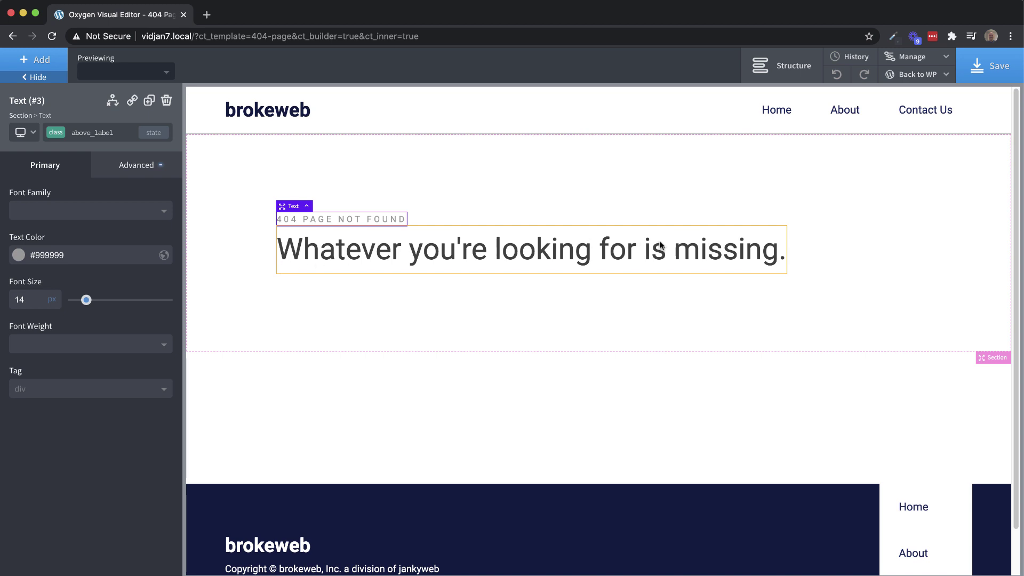
{"action": "left_click", "coordinate": [338, 252]}
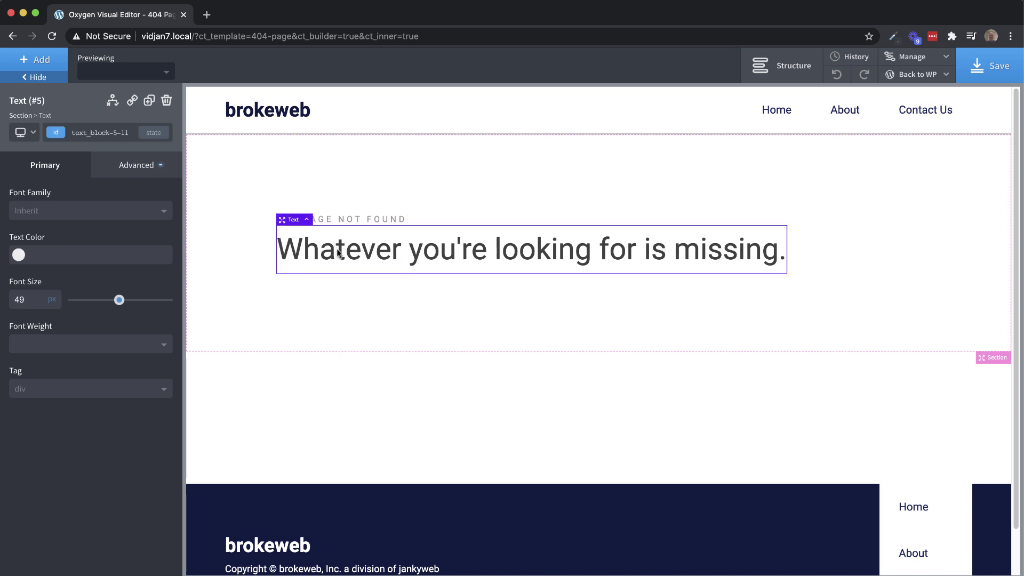
Add a paragraph beginning 'You're seeing this page because you tried to access something…' under the headline
{"action": "left_click", "coordinate": [36, 59]}
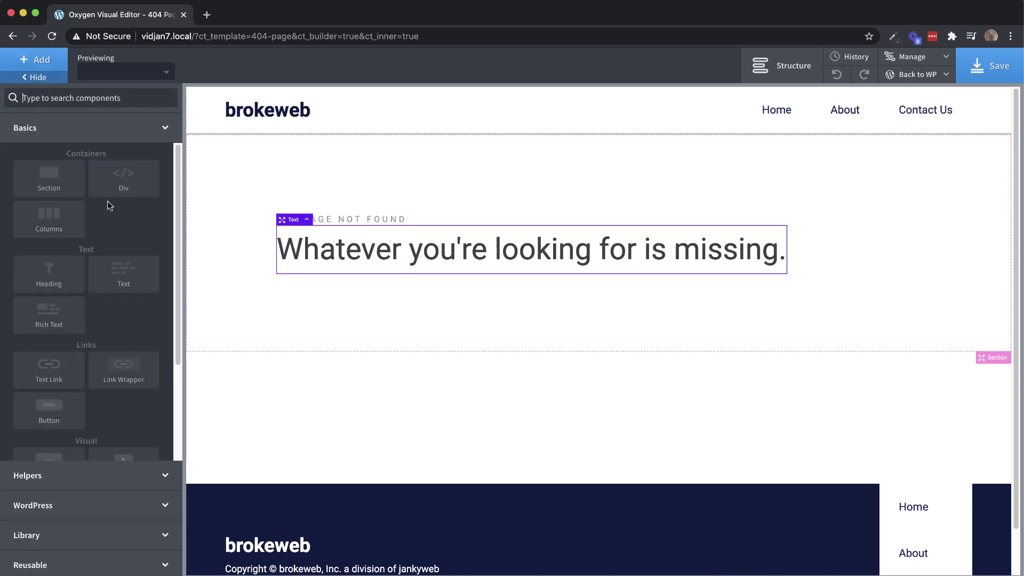
{"action": "left_click", "coordinate": [116, 279]}
{"action": "double_click", "coordinate": [368, 280]}
{"action": "type", "text": "Y"}
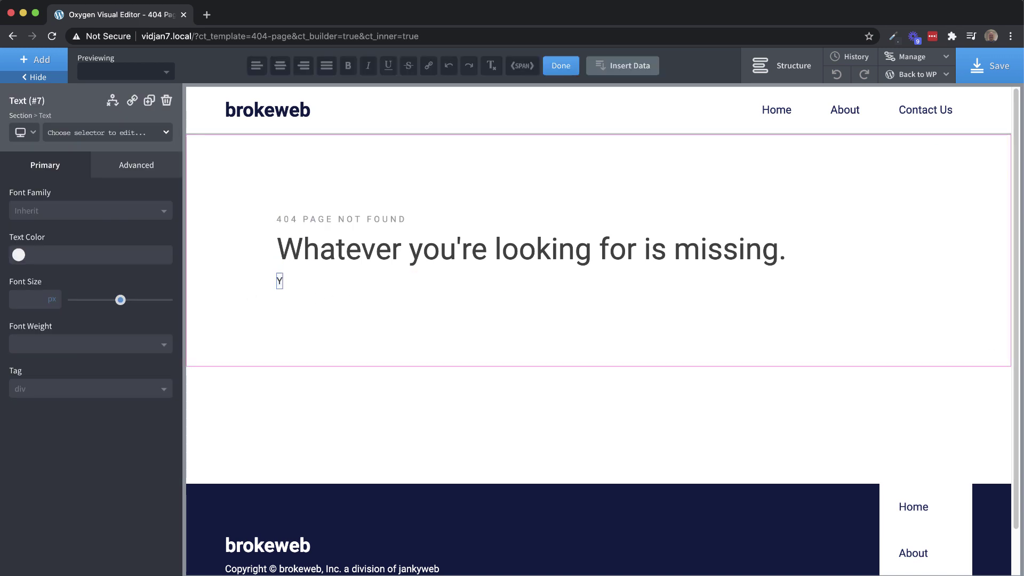
{"action": "type", "text": "ou're seeing this page b"}
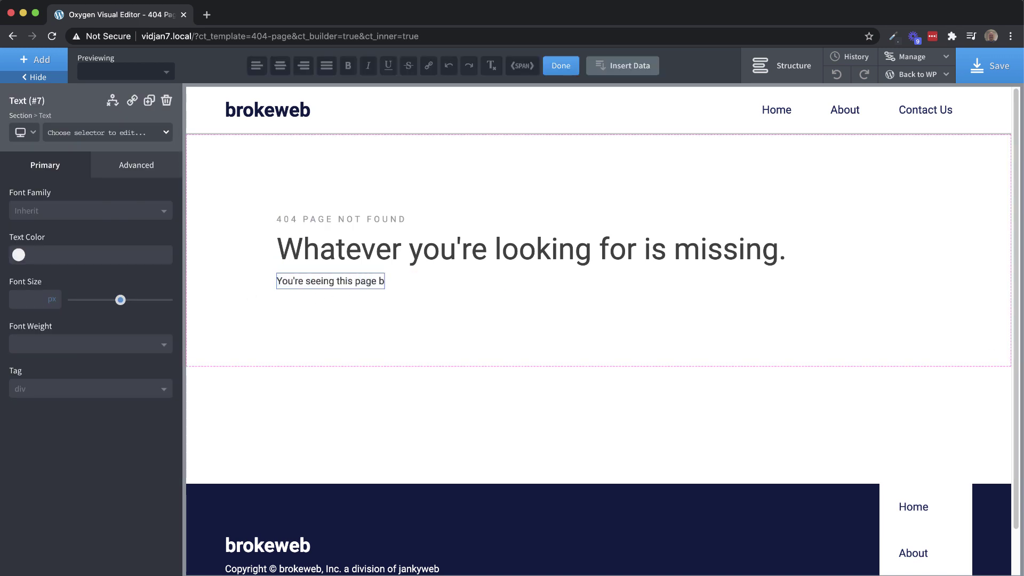
{"action": "type", "text": "ecause you tried to acce"}
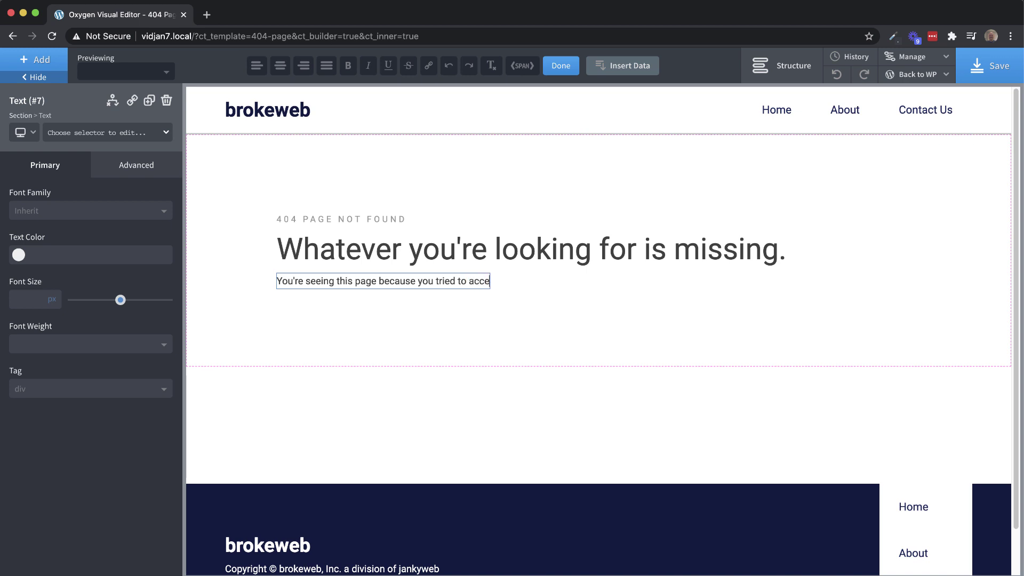
{"action": "type", "text": "ss something (a page, a post,"}
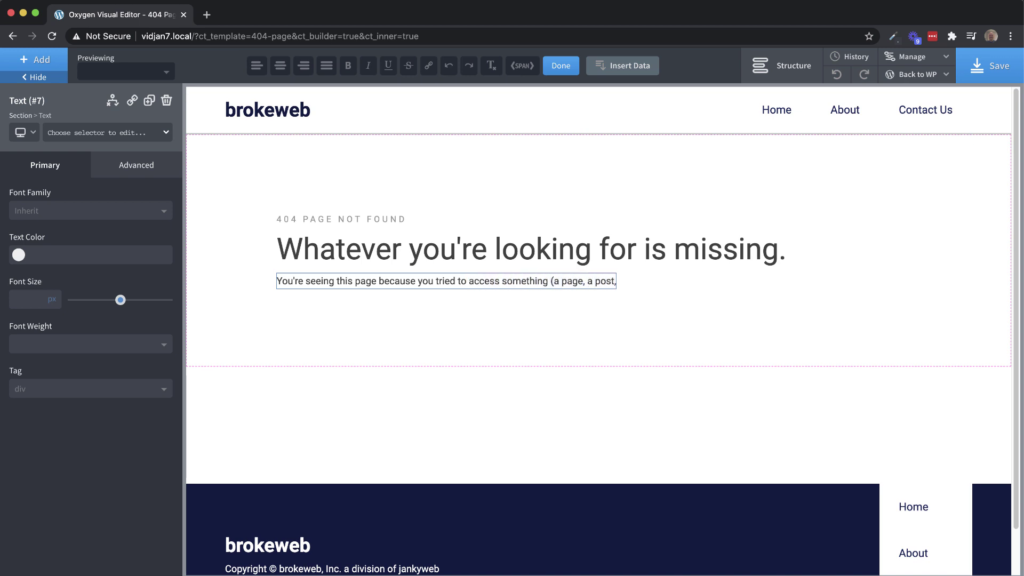
{"action": "type", "text": " an article) that"}
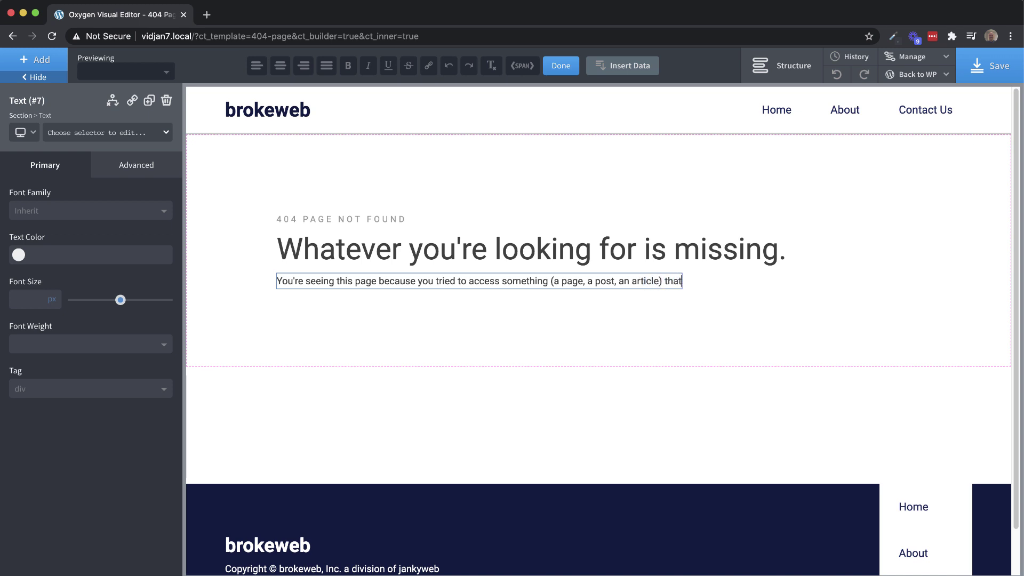
{"action": "type", "text": " doesn't exist on this"}
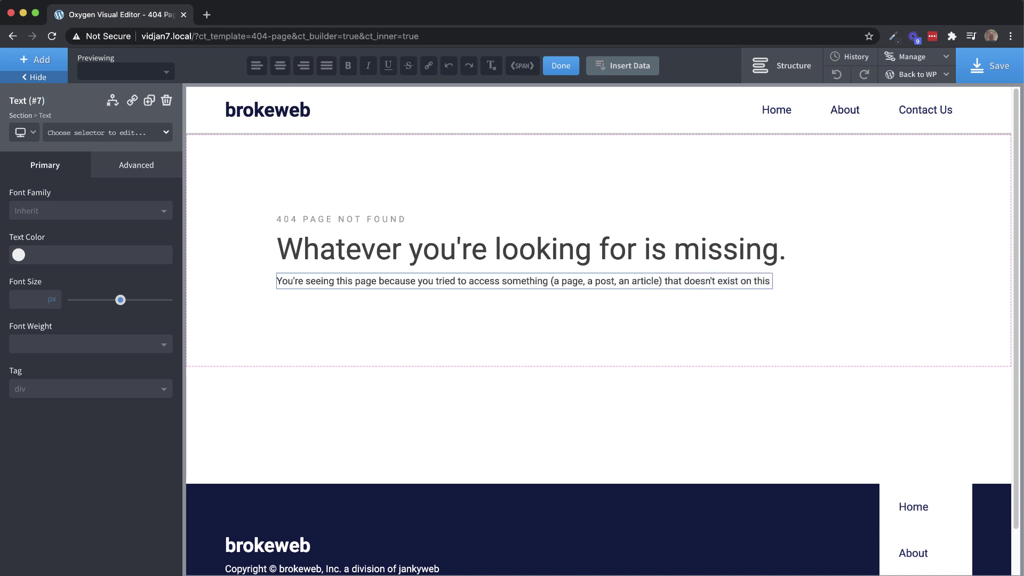
{"action": "type", "text": " website."}
Set the headline's line height to 1.2
{"action": "left_click", "coordinate": [462, 308]}
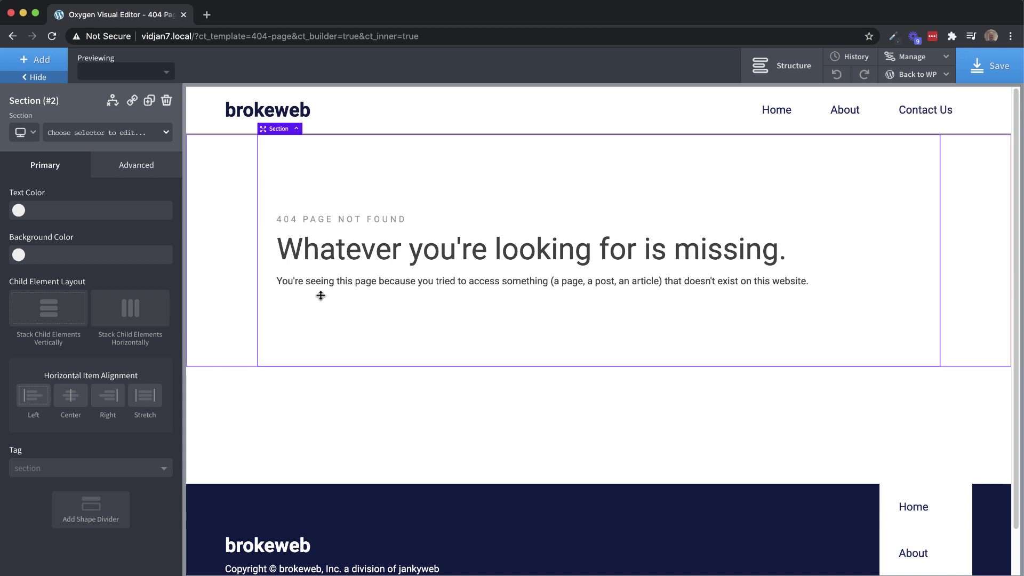
{"action": "left_click", "coordinate": [356, 264]}
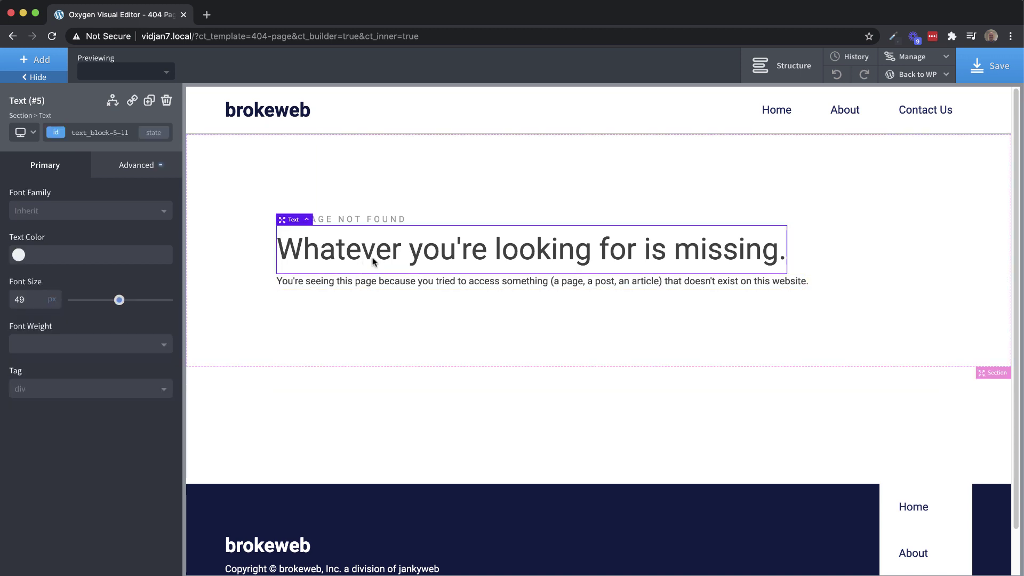
{"action": "left_click", "coordinate": [130, 168]}
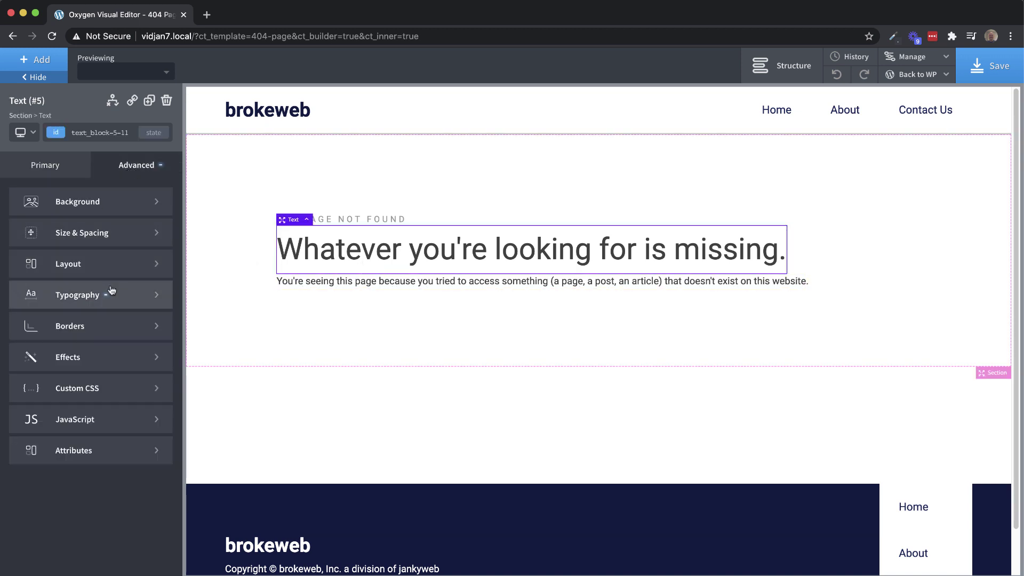
{"action": "left_click", "coordinate": [129, 296]}
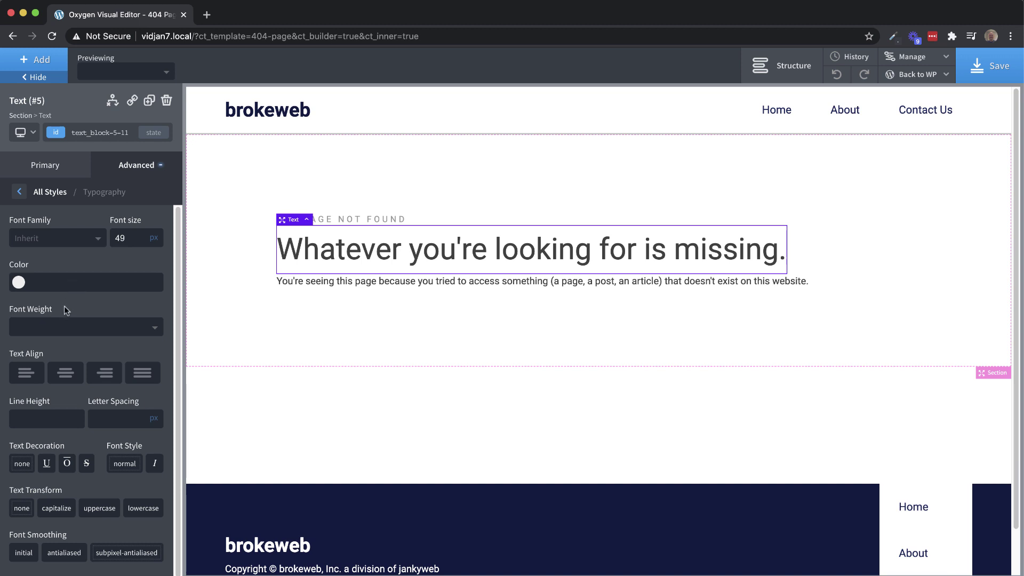
{"action": "type", "text": "1.2"}
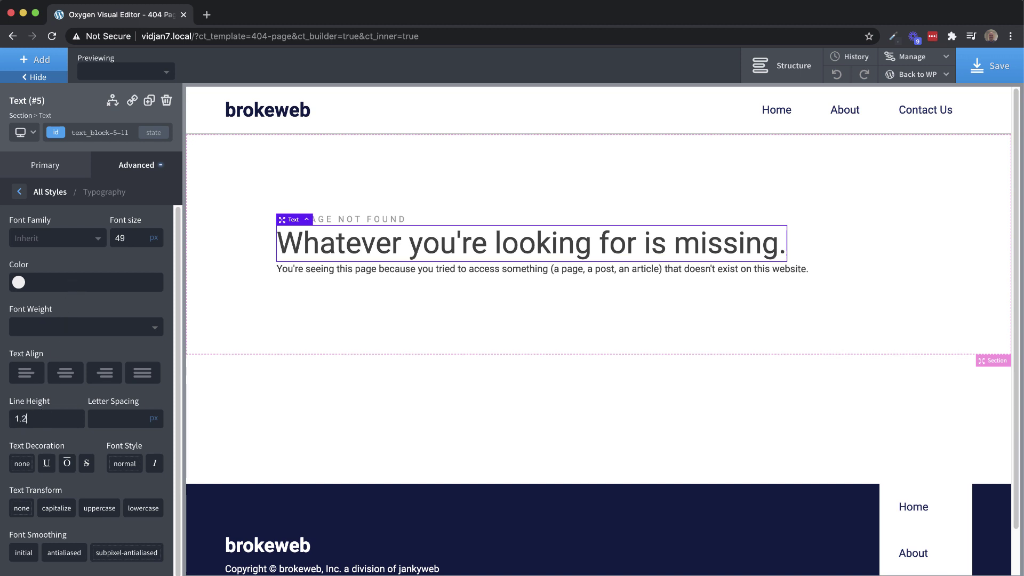
Give the headline a 16px bottom margin, leaving the top margin empty
{"action": "left_click", "coordinate": [138, 172]}
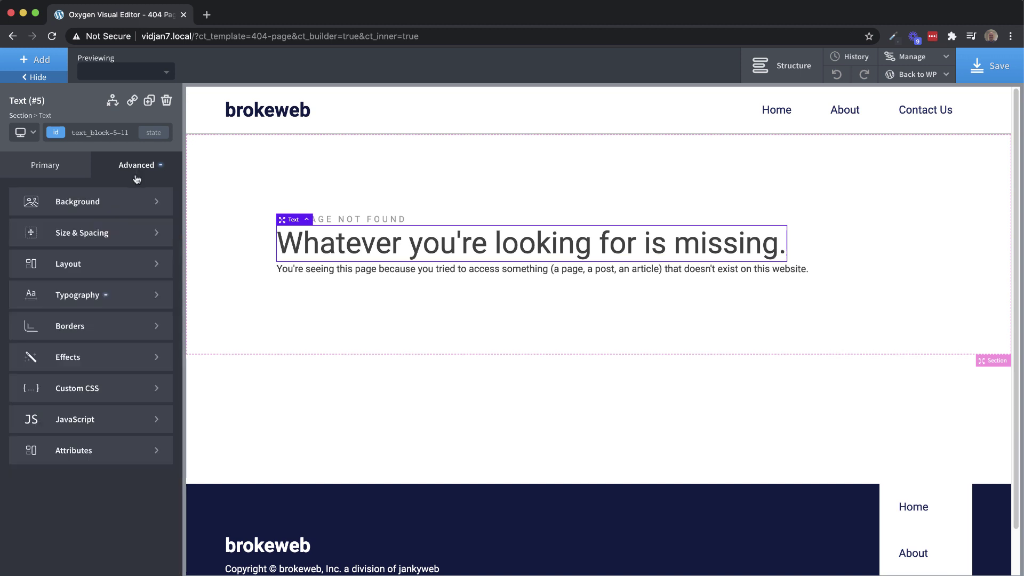
{"action": "left_click", "coordinate": [110, 231]}
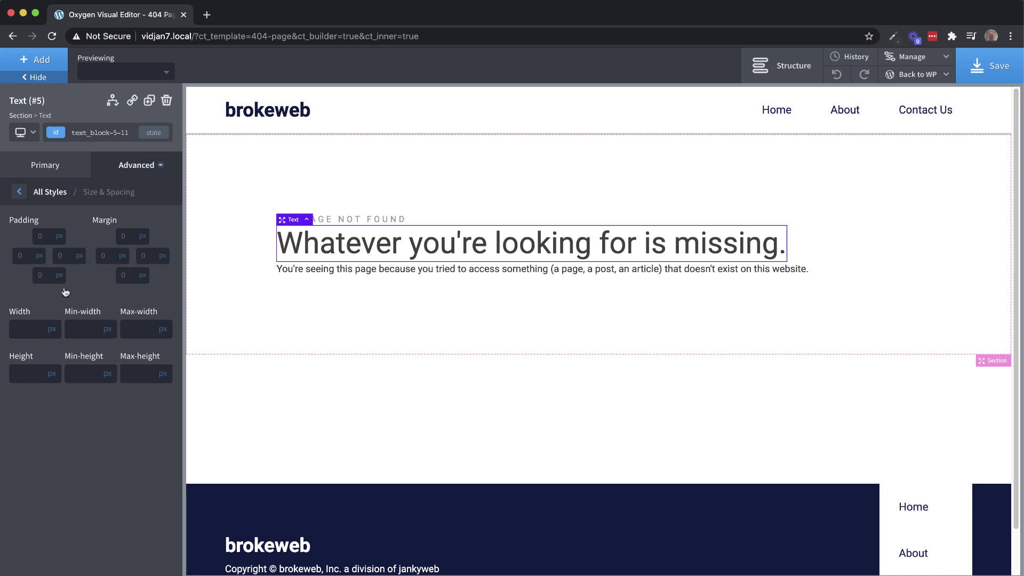
{"action": "left_click", "coordinate": [133, 234]}
{"action": "type", "text": "16"}
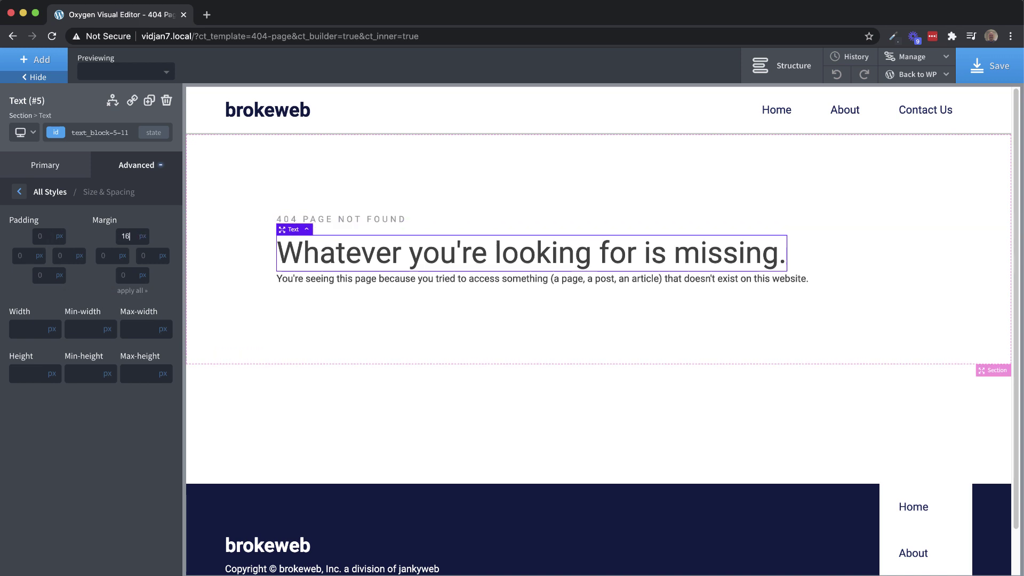
{"action": "key", "text": "BackSpace"}
{"action": "key", "text": "BackSpace"}
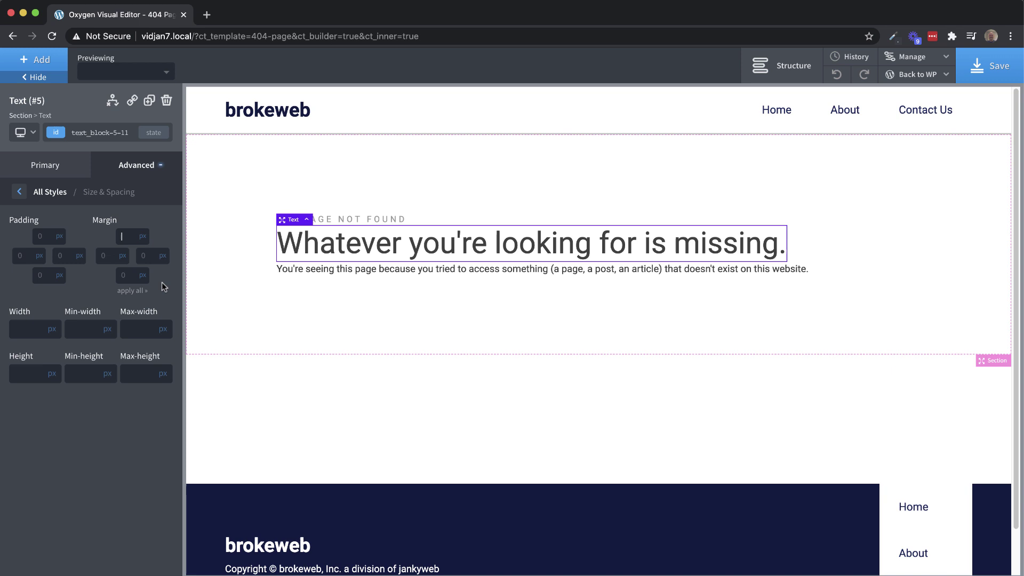
{"action": "left_click", "coordinate": [136, 274]}
{"action": "type", "text": "16"}
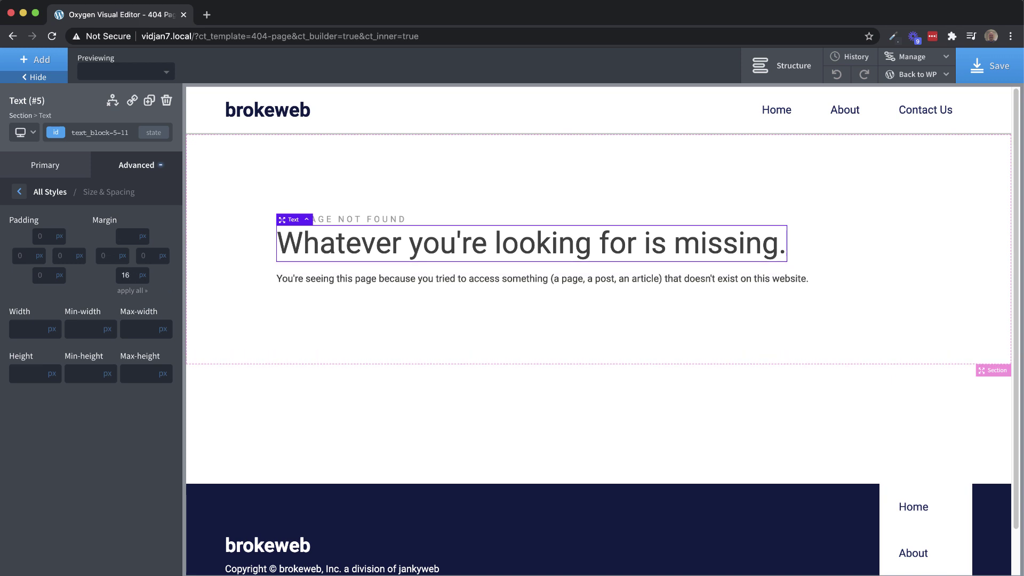
{"action": "left_click", "coordinate": [730, 296]}
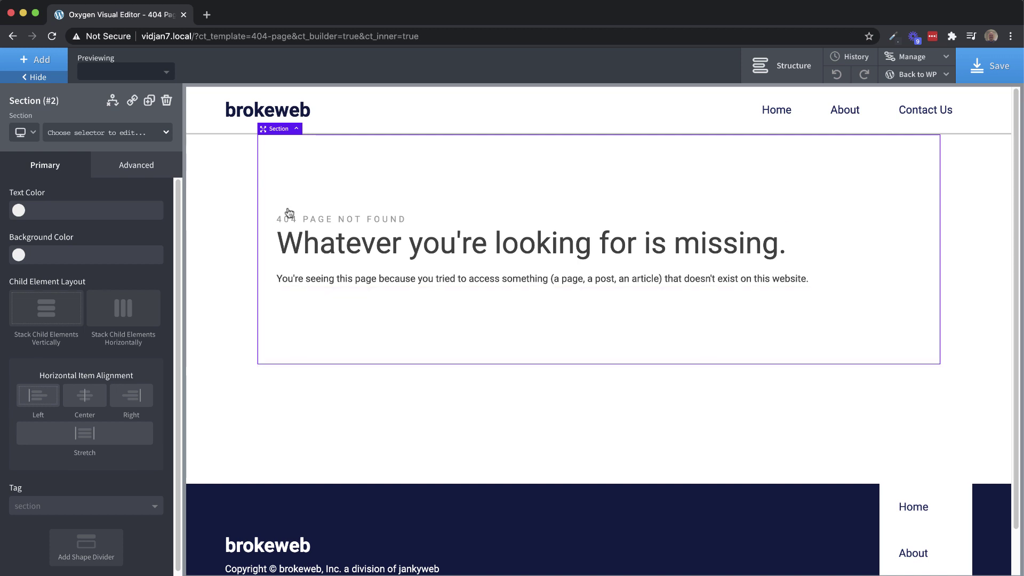
{"action": "left_click", "coordinate": [51, 62]}
{"action": "type", "text": "search"}
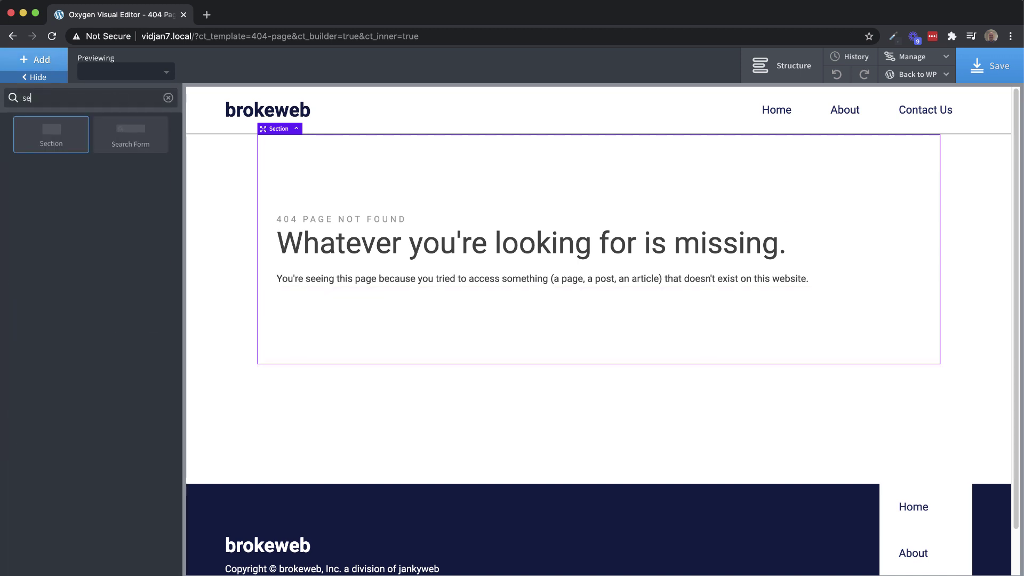
{"action": "left_click", "coordinate": [54, 136]}
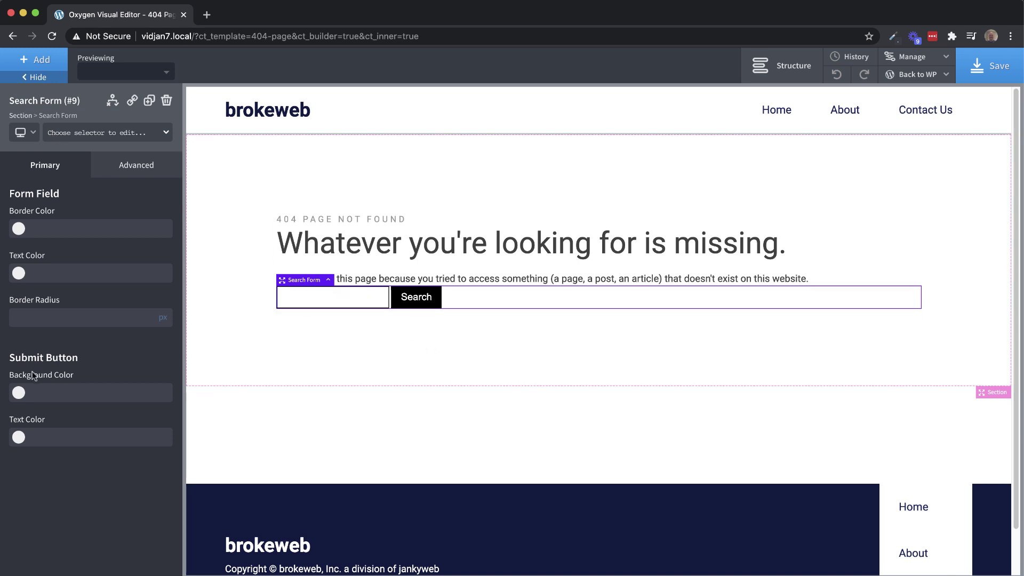
{"action": "left_click", "coordinate": [19, 394]}
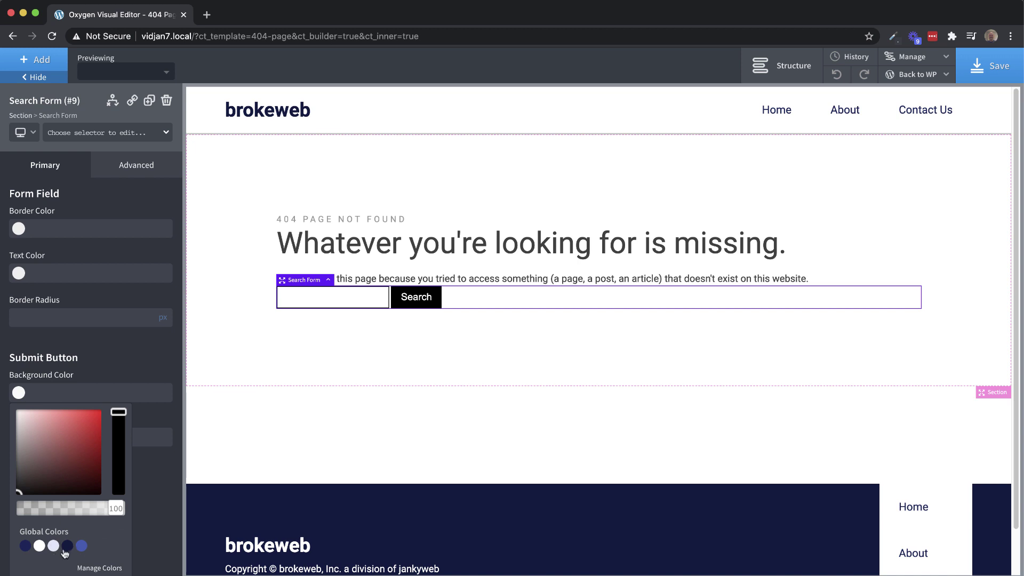
{"action": "left_click", "coordinate": [67, 546]}
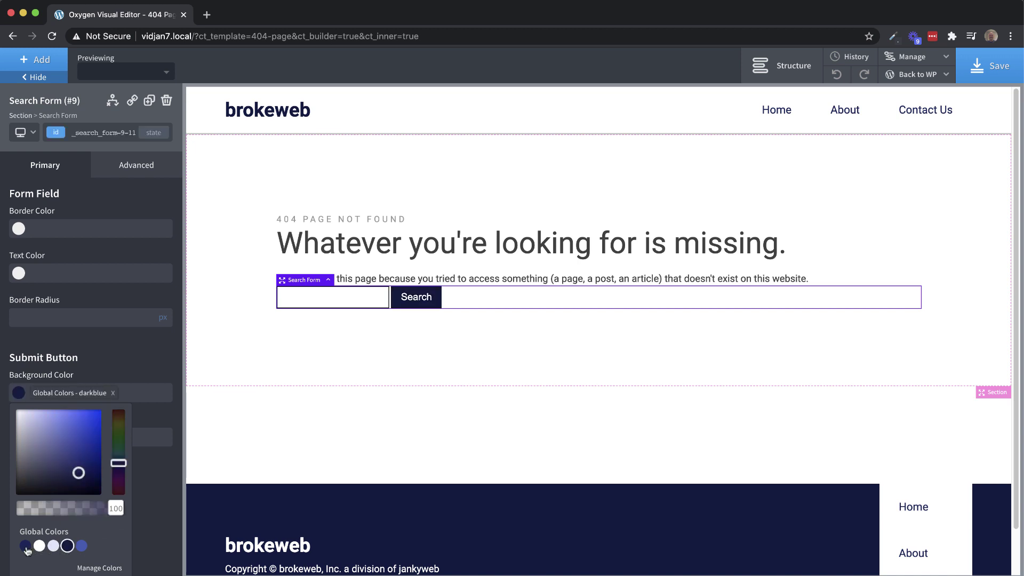
{"action": "left_click", "coordinate": [145, 504]}
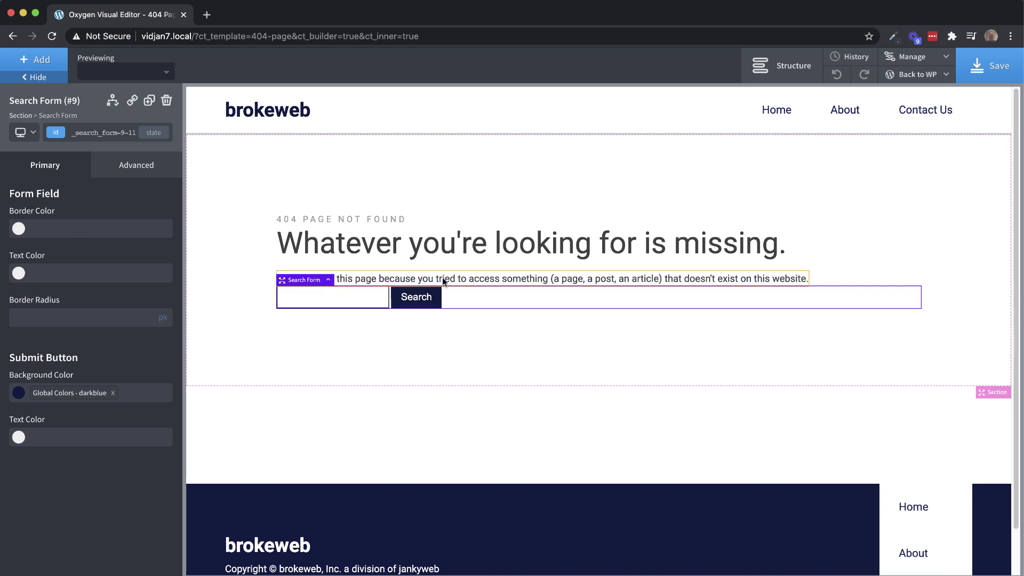
{"action": "left_click", "coordinate": [555, 317]}
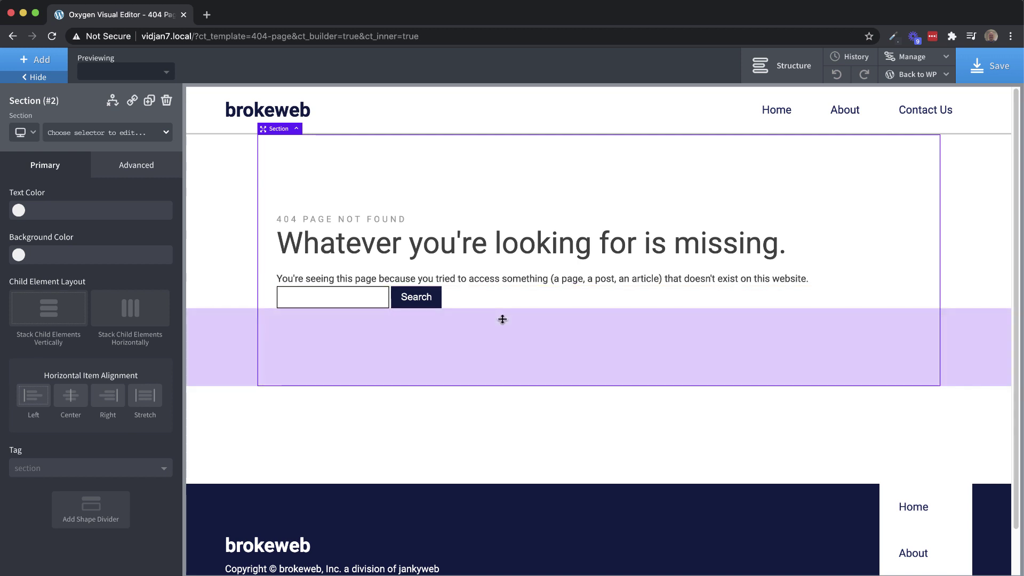
Insert a div below the search form with a light grey #f4f4f4 background
{"action": "left_click", "coordinate": [45, 64]}
{"action": "left_click", "coordinate": [124, 179]}
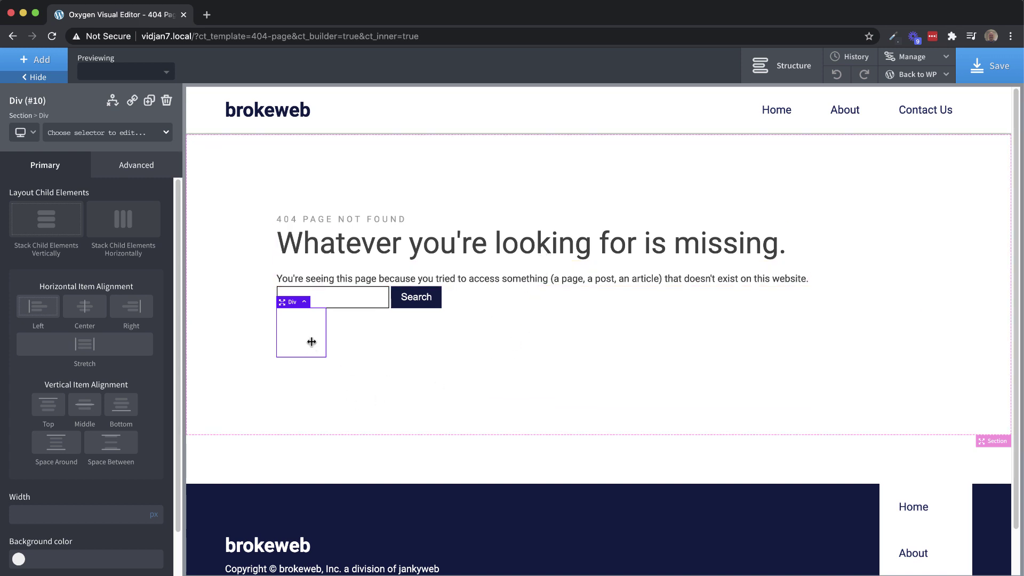
{"action": "left_click", "coordinate": [138, 172]}
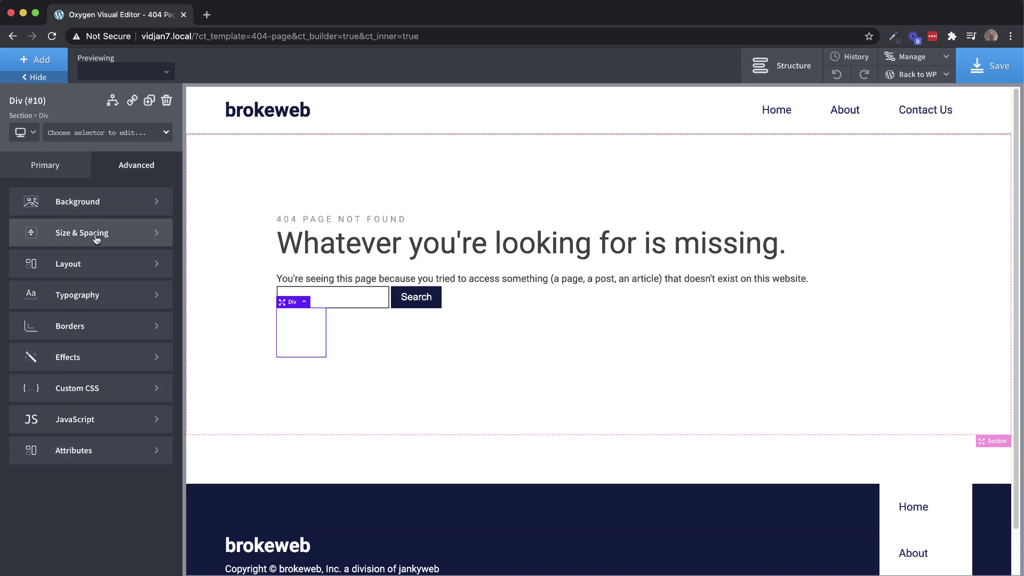
{"action": "left_click", "coordinate": [101, 200]}
{"action": "left_click", "coordinate": [18, 238]}
{"action": "left_click", "coordinate": [36, 283]}
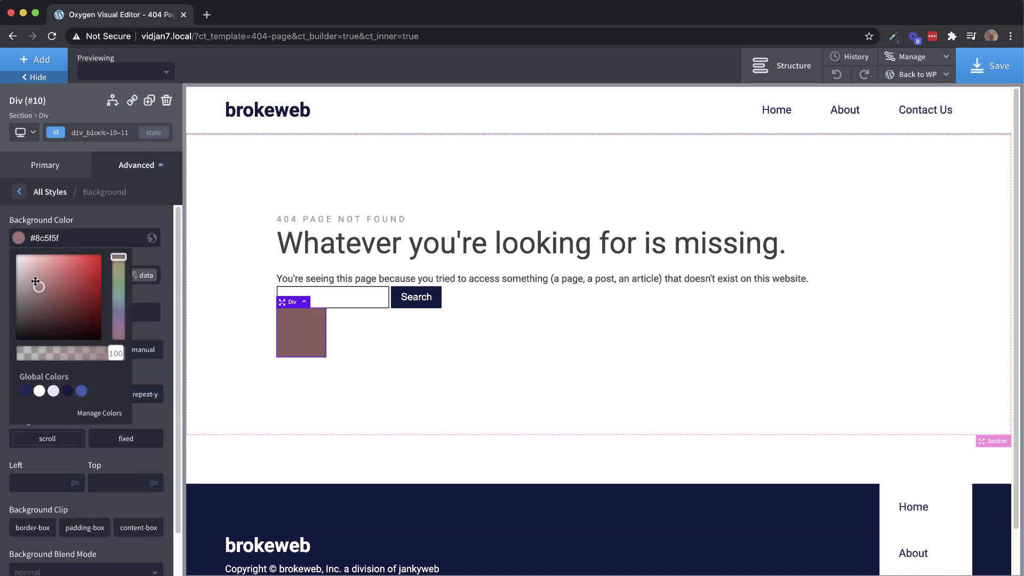
{"action": "left_click_drag", "start_coordinate": [36, 282], "coordinate": [14, 259]}
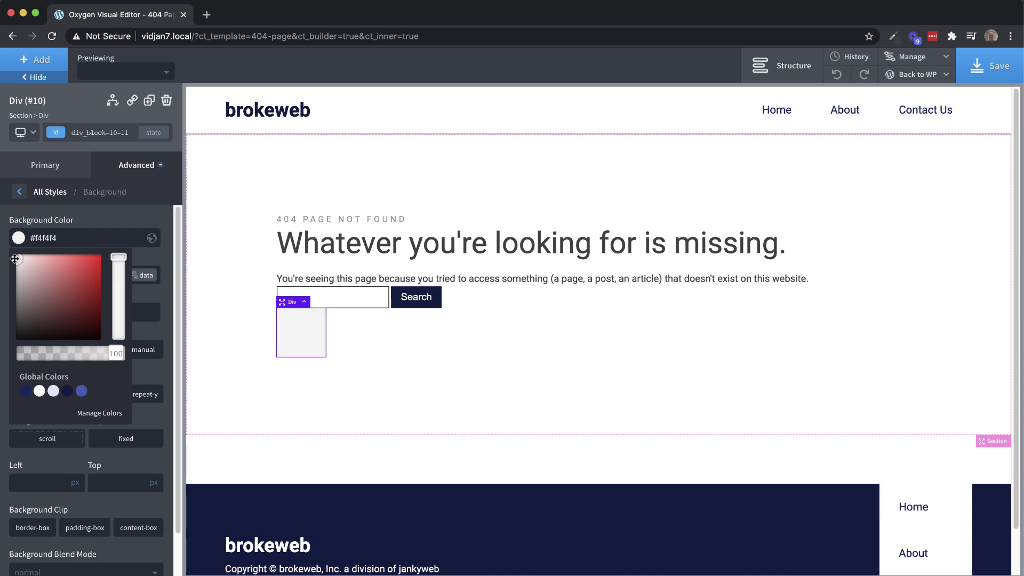
{"action": "left_click", "coordinate": [148, 164]}
{"action": "left_click", "coordinate": [88, 331]}
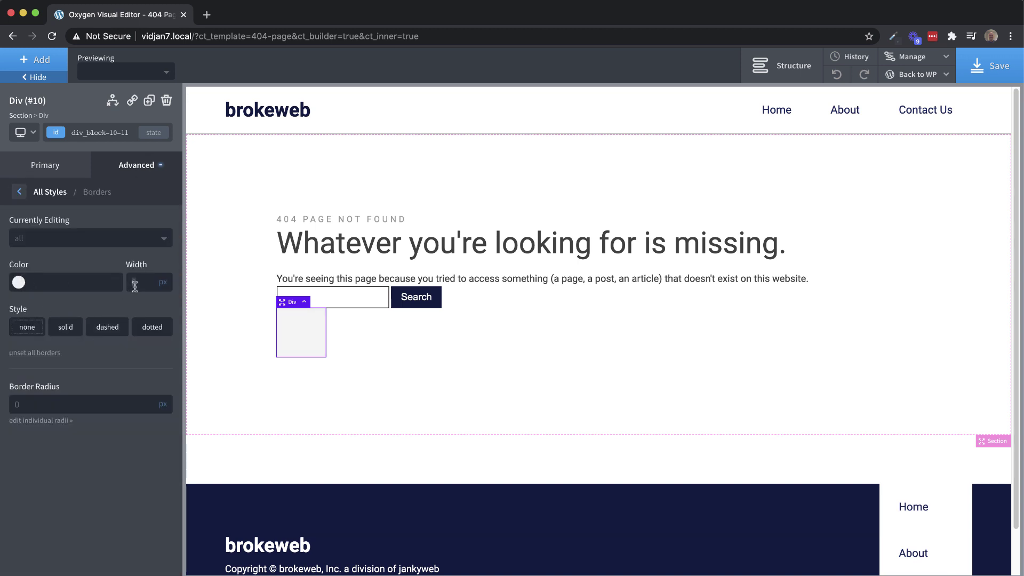
Give the grey box a 1px solid light grey #dddddd border
{"action": "left_click", "coordinate": [55, 330]}
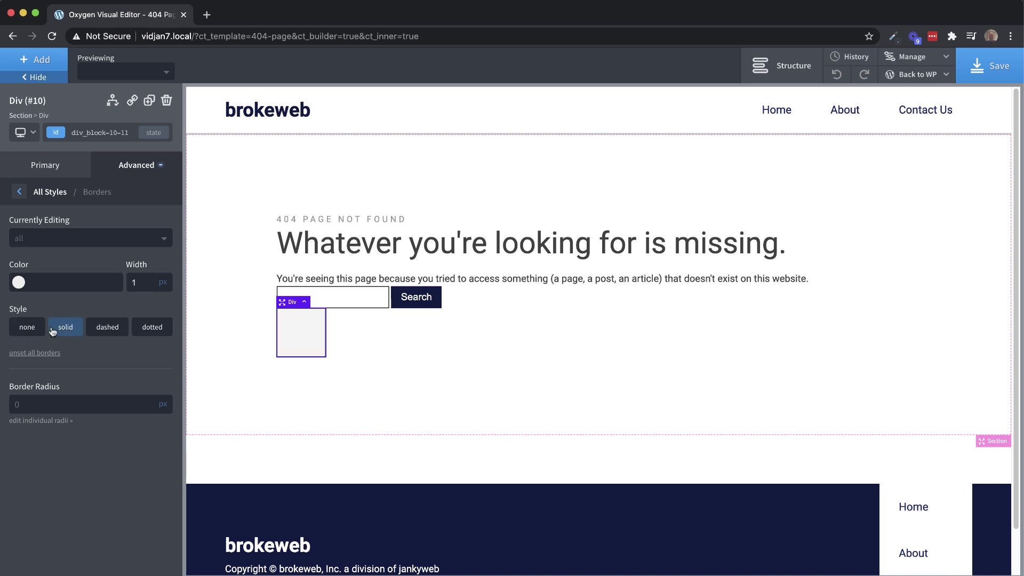
{"action": "left_click", "coordinate": [19, 284]}
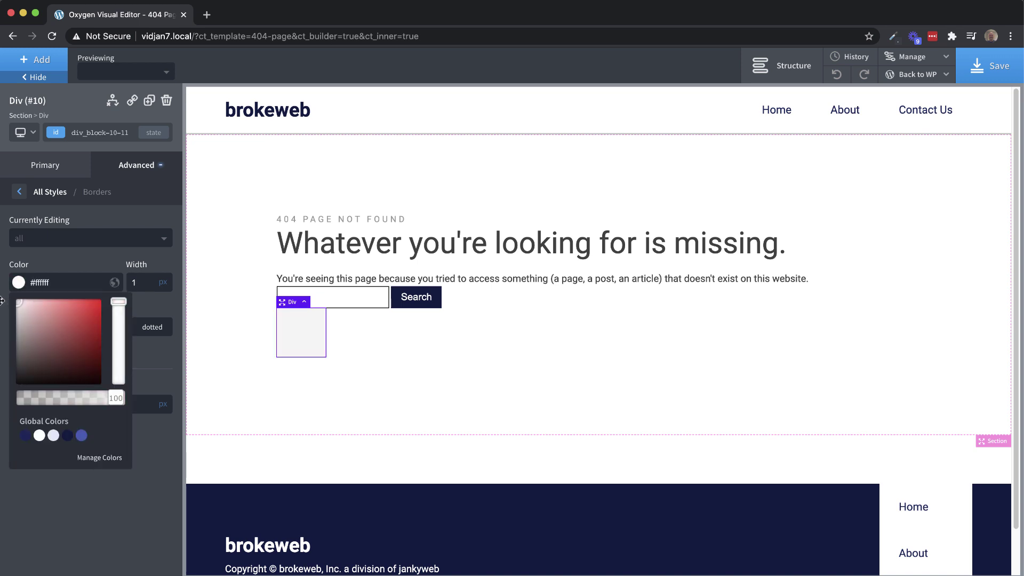
{"action": "left_click_drag", "start_coordinate": [1, 301], "coordinate": [2, 319]}
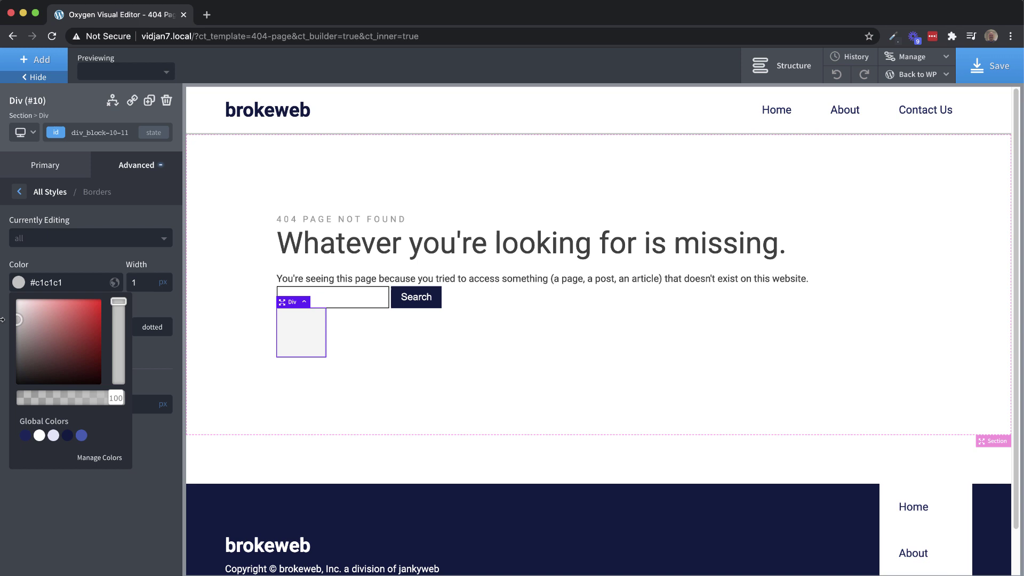
{"action": "double_click", "coordinate": [135, 284]}
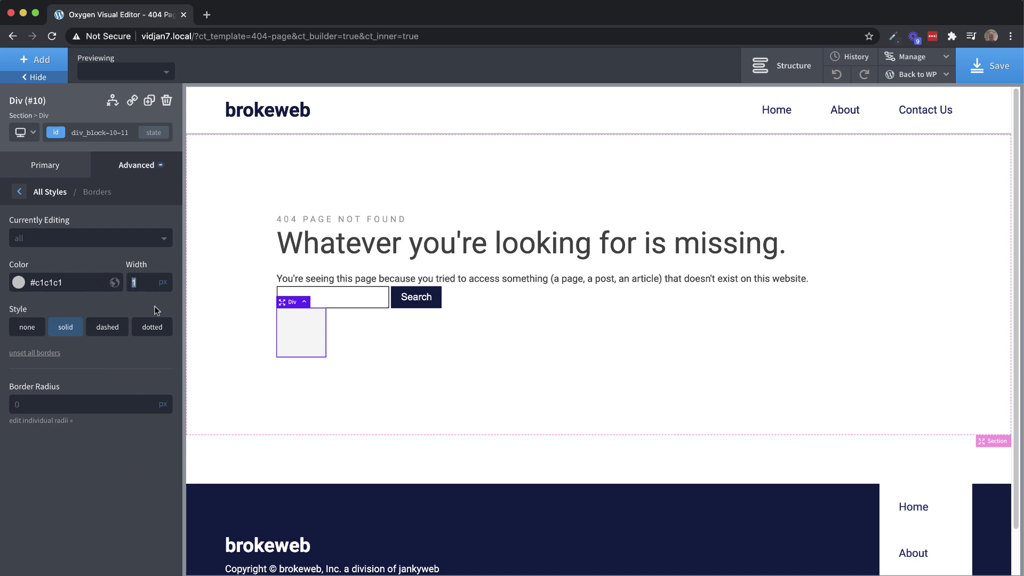
{"action": "type", "text": "5"}
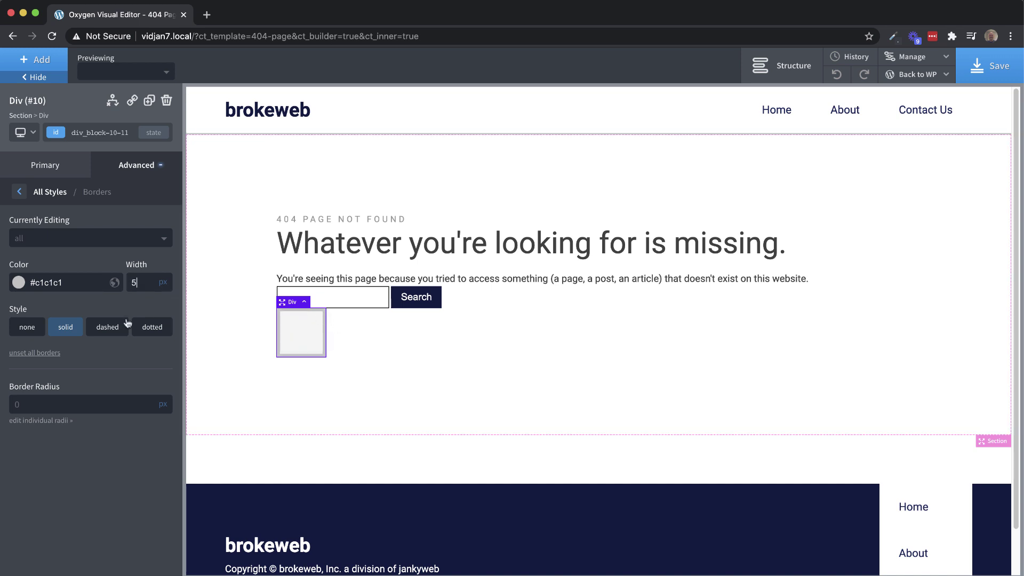
{"action": "left_click", "coordinate": [32, 288]}
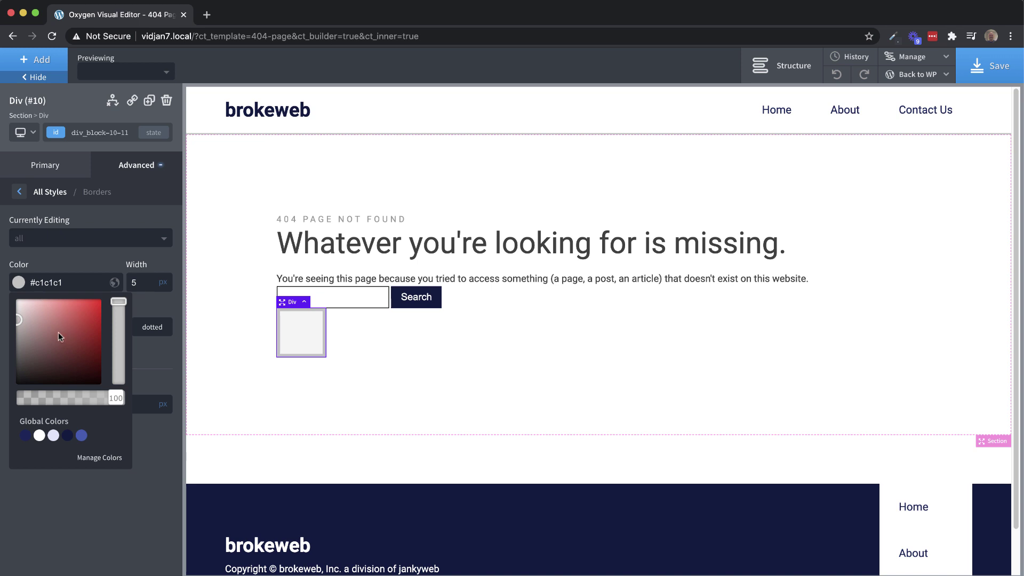
{"action": "left_click_drag", "start_coordinate": [59, 331], "coordinate": [6, 310]}
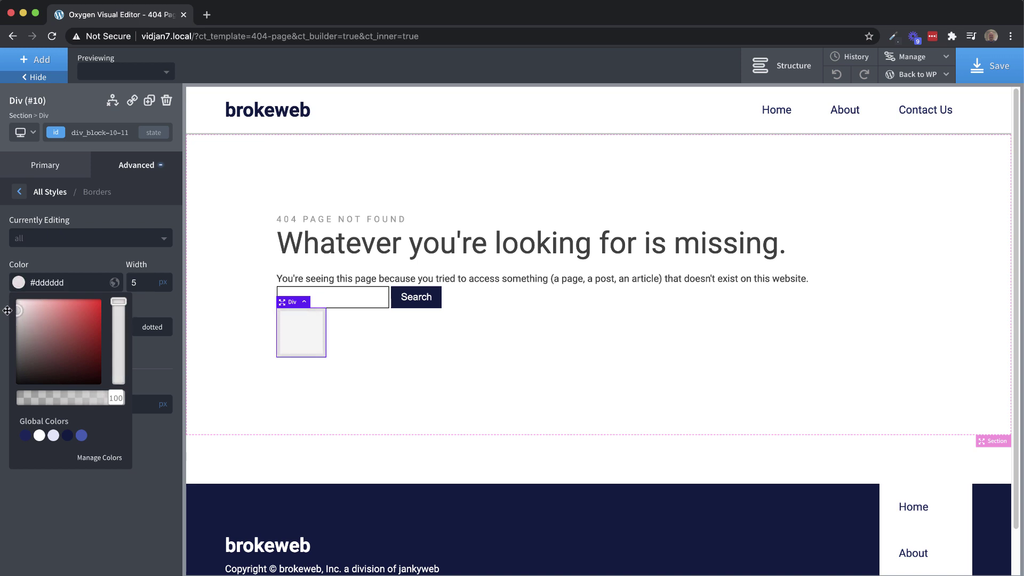
{"action": "left_click", "coordinate": [123, 292]}
{"action": "type", "text": "1"}
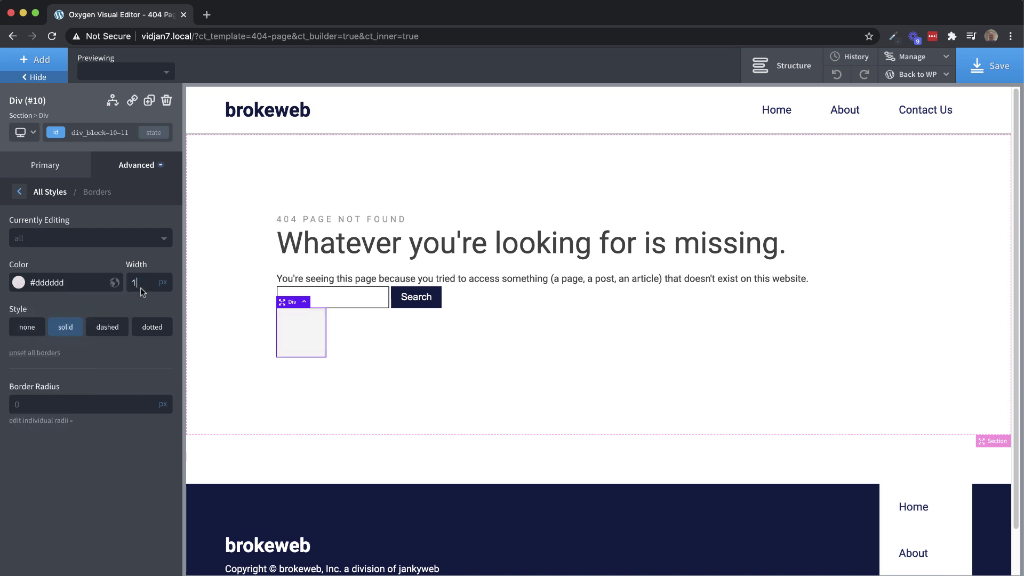
{"action": "left_click", "coordinate": [30, 406]}
Set the box width to 100% with 32px padding on all sides
{"action": "left_click", "coordinate": [155, 173]}
{"action": "left_click", "coordinate": [92, 243]}
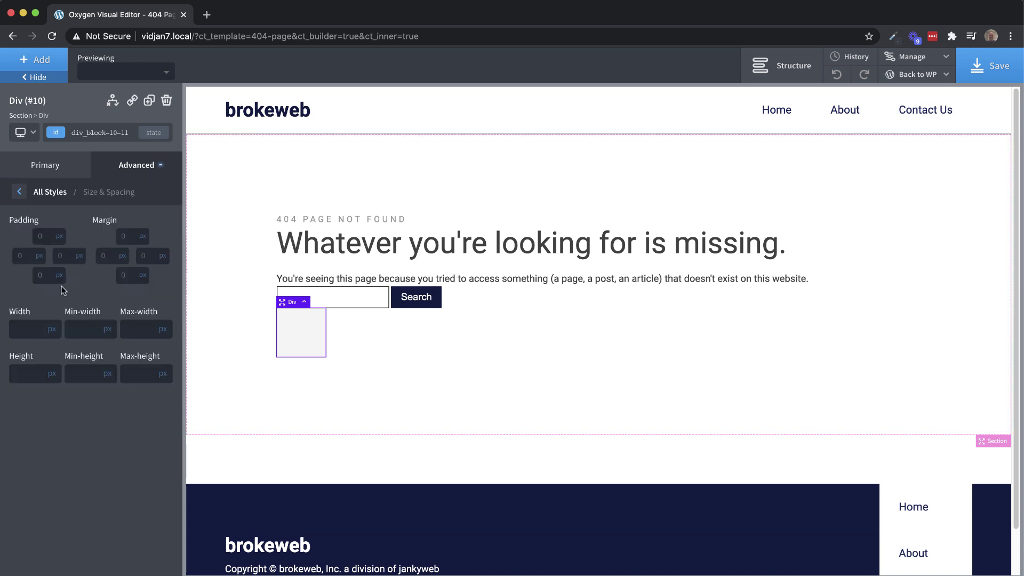
{"action": "left_click", "coordinate": [51, 332]}
{"action": "left_click", "coordinate": [53, 326]}
{"action": "type", "text": "100"}
{"action": "left_click", "coordinate": [44, 236]}
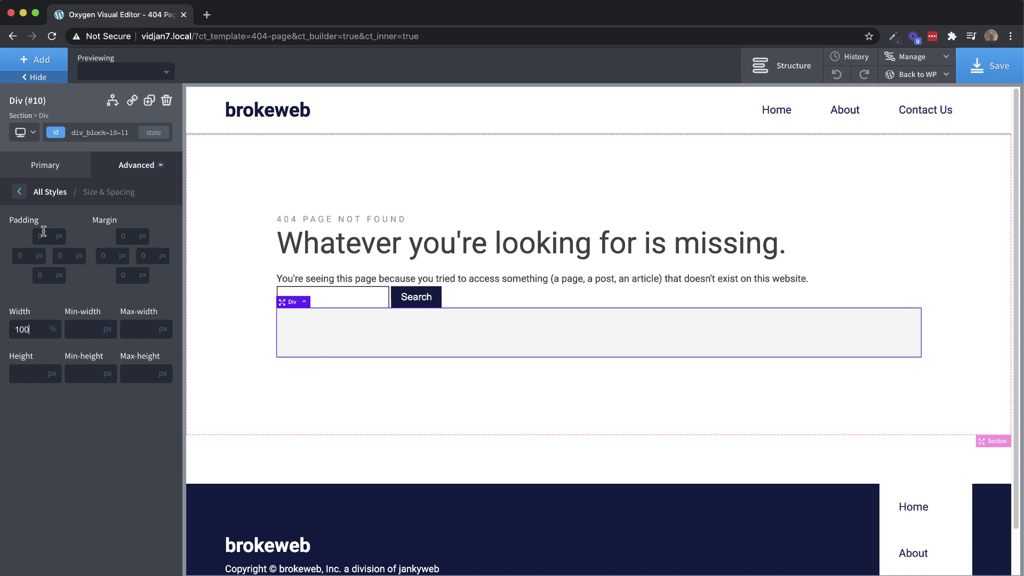
{"action": "type", "text": "32"}
{"action": "left_click", "coordinate": [48, 291]}
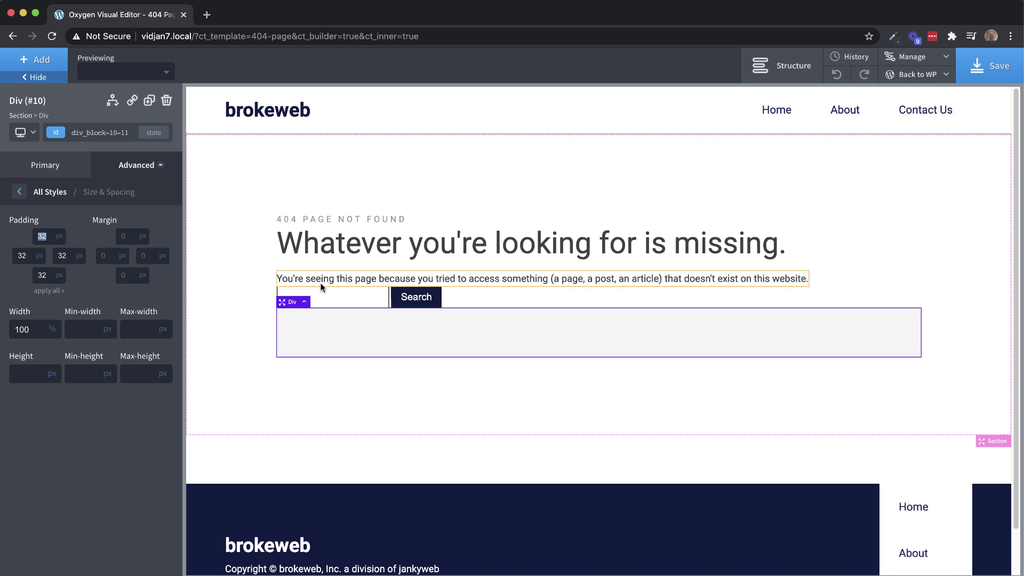
{"action": "left_click", "coordinate": [507, 297]}
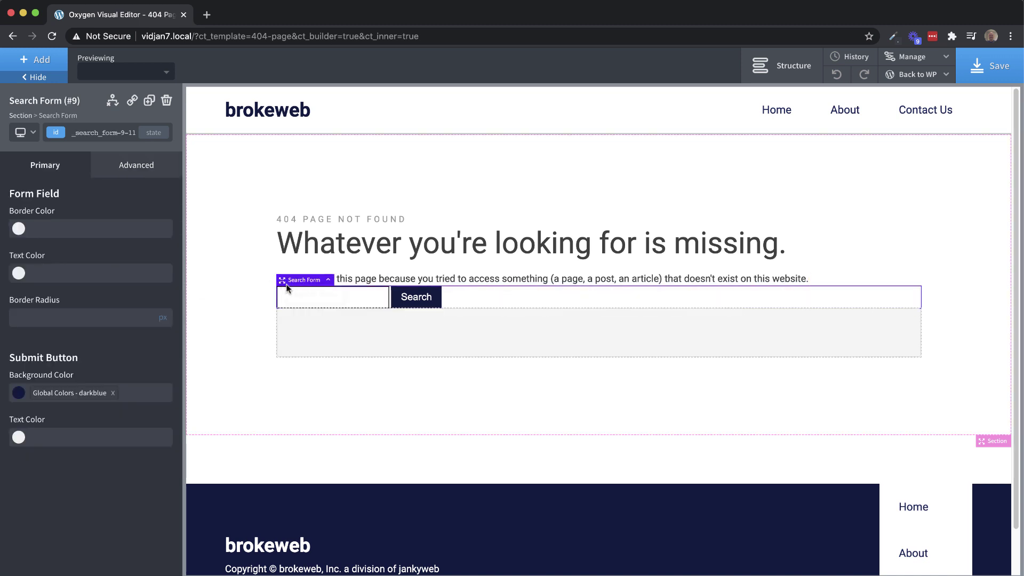
Add a text block reading 'Try these things instead...' in the grey box, above the search form
{"action": "left_click", "coordinate": [578, 341]}
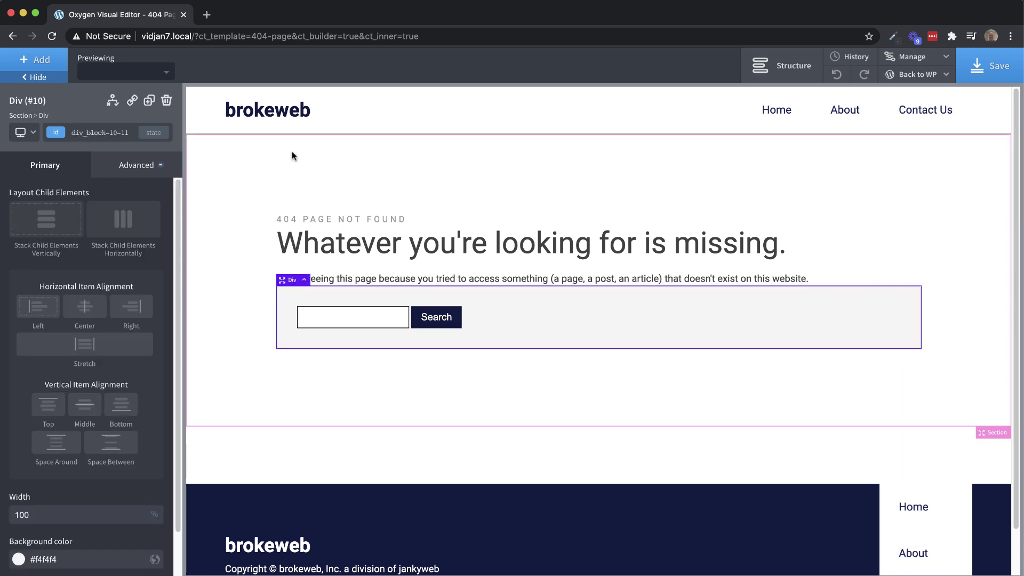
{"action": "left_click", "coordinate": [35, 59]}
{"action": "left_click", "coordinate": [126, 272]}
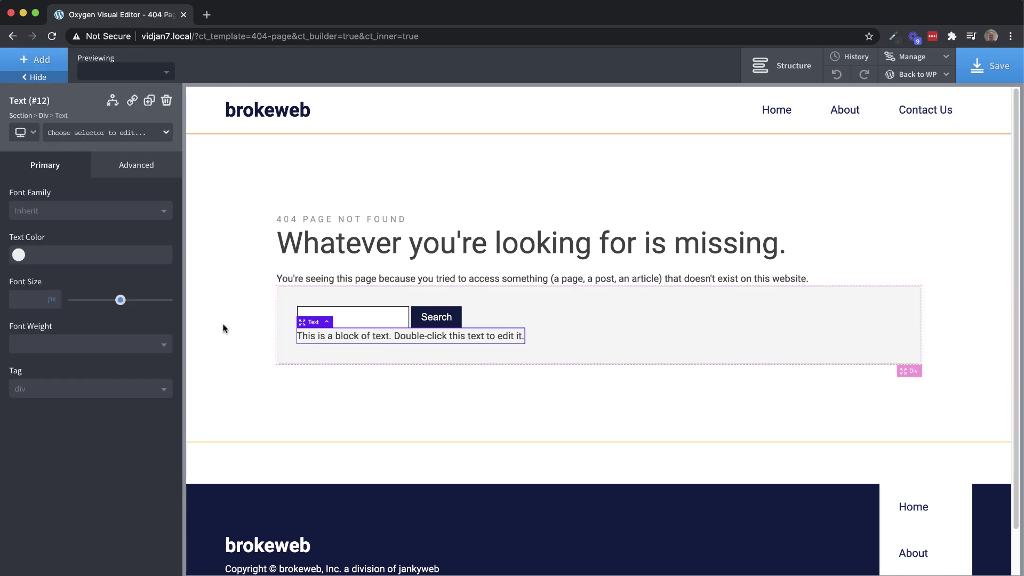
{"action": "double_click", "coordinate": [403, 334]}
{"action": "type", "text": "Try"}
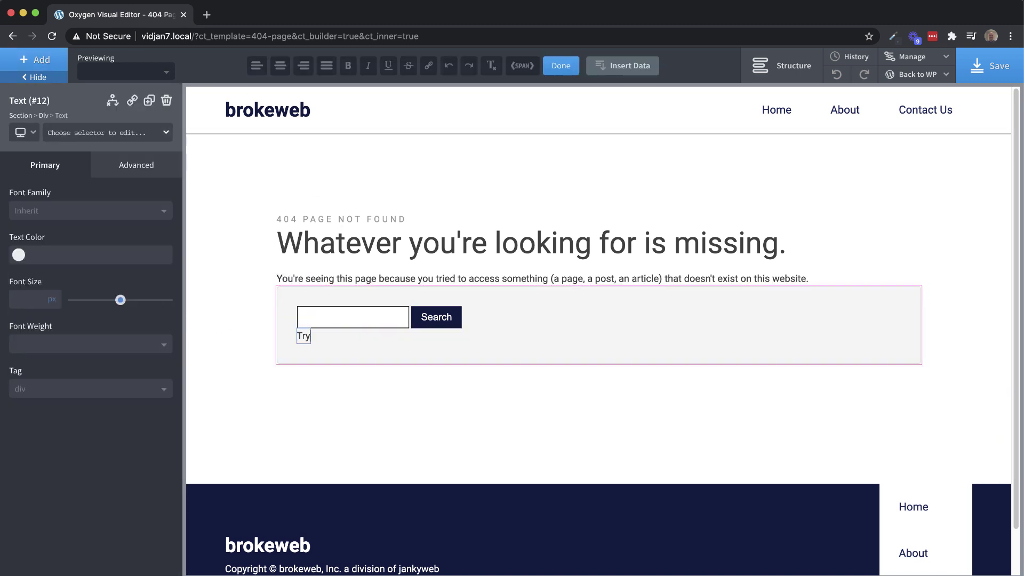
{"action": "type", "text": " these things instead..."}
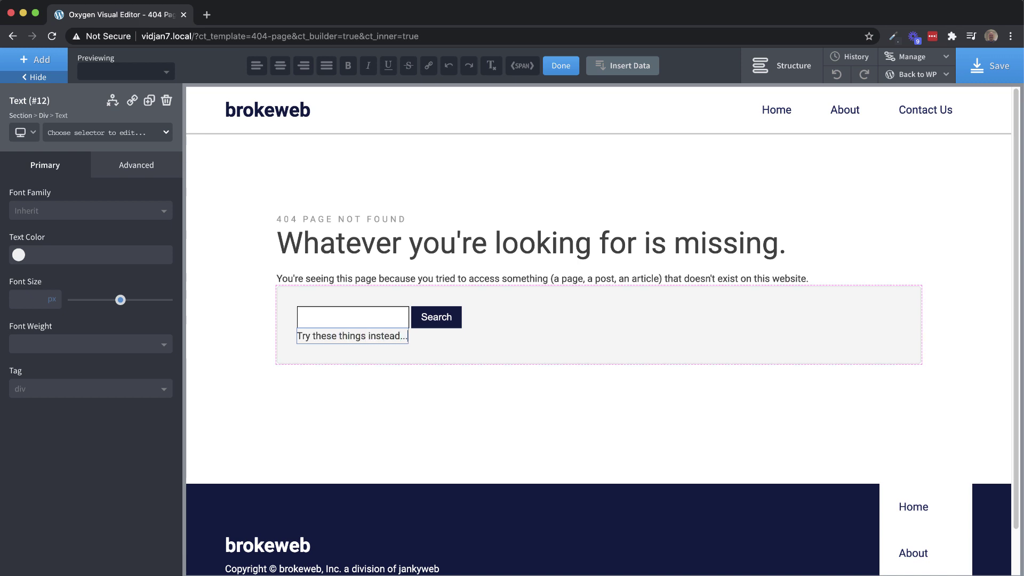
{"action": "left_click", "coordinate": [466, 342]}
{"action": "left_click_drag", "start_coordinate": [377, 338], "coordinate": [442, 322]}
Duplicate that text as 'Here are some common destinations.' and place it below the search form
{"action": "left_click", "coordinate": [530, 333]}
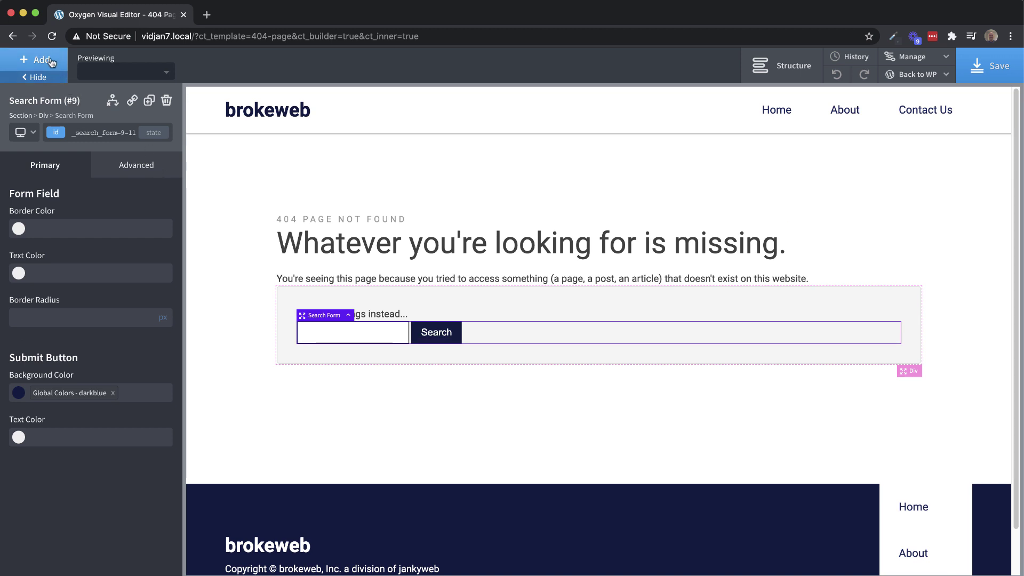
{"action": "left_click", "coordinate": [397, 314]}
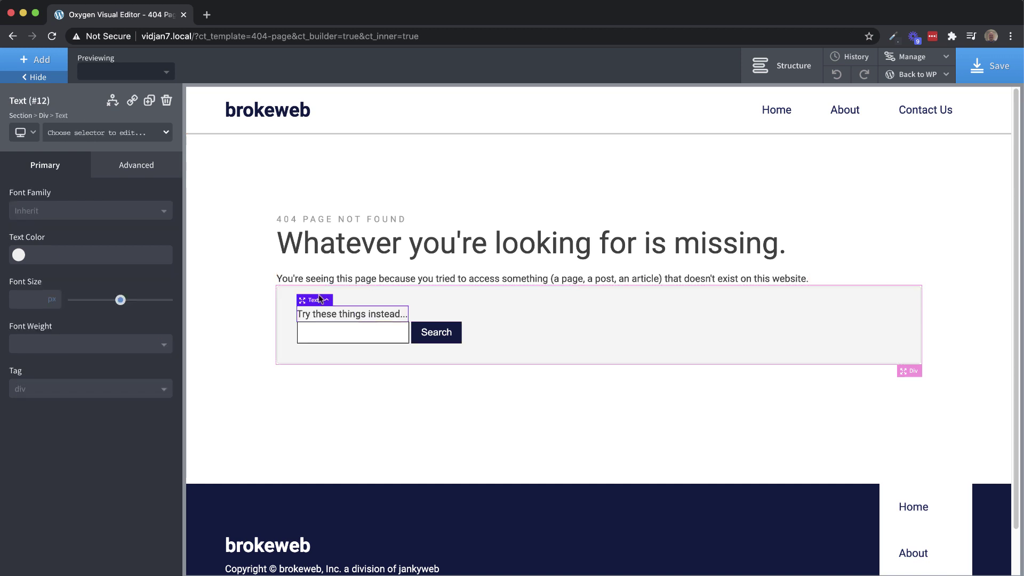
{"action": "left_click", "coordinate": [157, 101]}
{"action": "double_click", "coordinate": [331, 329]}
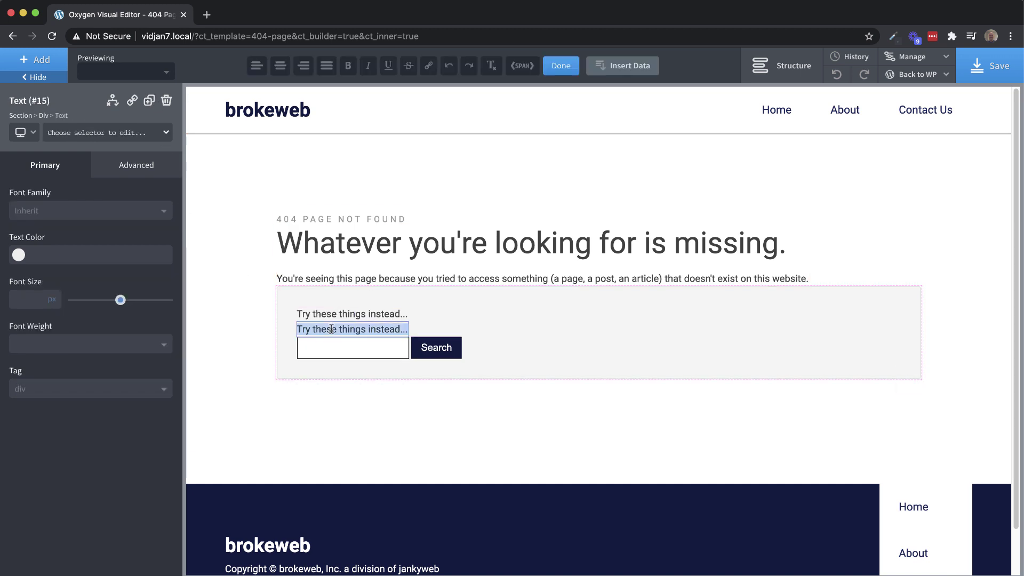
{"action": "type", "text": "Here are some com"}
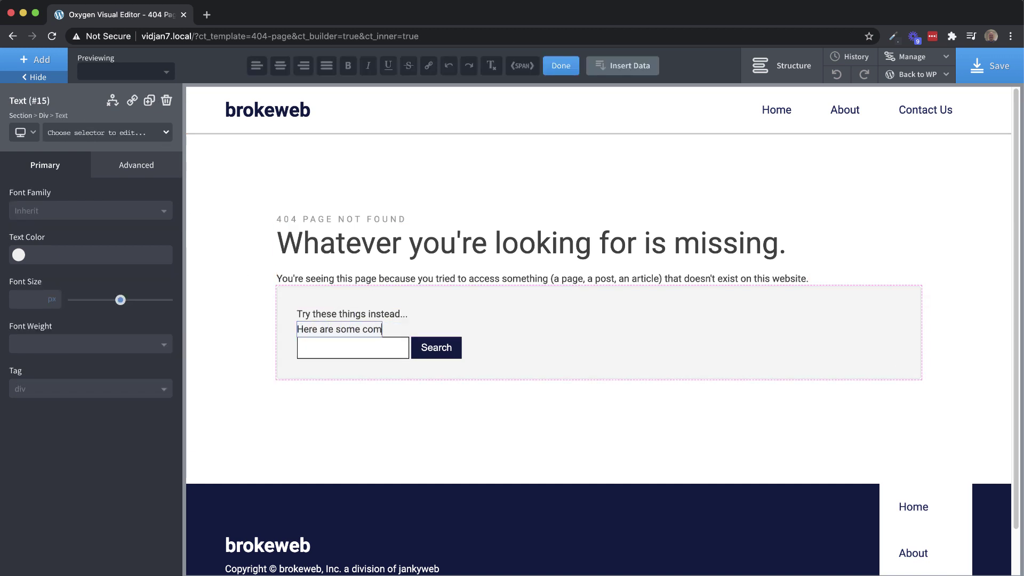
{"action": "type", "text": "mon destination."}
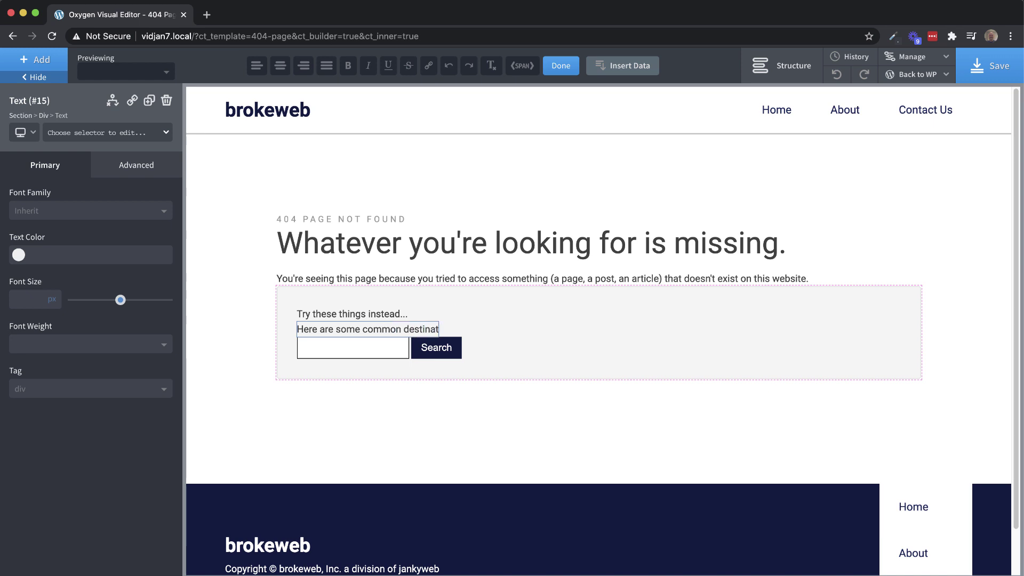
{"action": "left_click", "coordinate": [402, 319]}
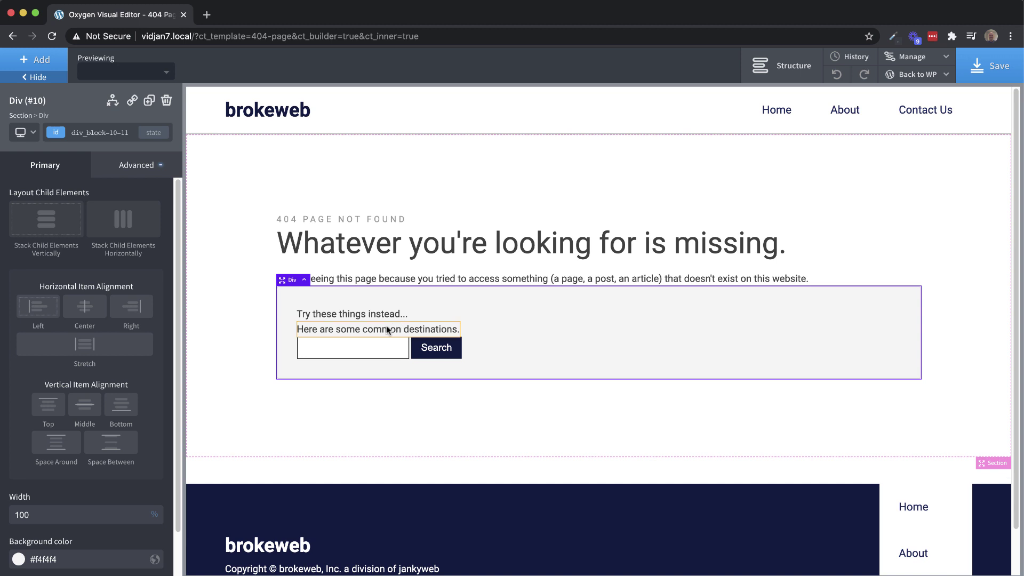
{"action": "left_click_drag", "start_coordinate": [453, 329], "coordinate": [379, 355]}
Give the 'Try these things instead...' text font size 22 and bottom margin 18
{"action": "left_click", "coordinate": [370, 314]}
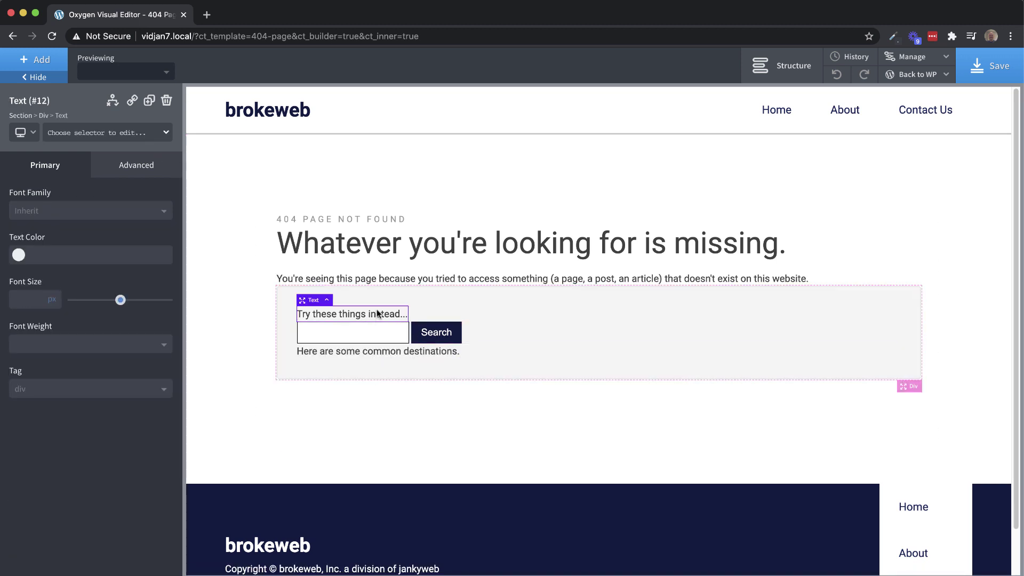
{"action": "left_click", "coordinate": [27, 300]}
{"action": "type", "text": "2"}
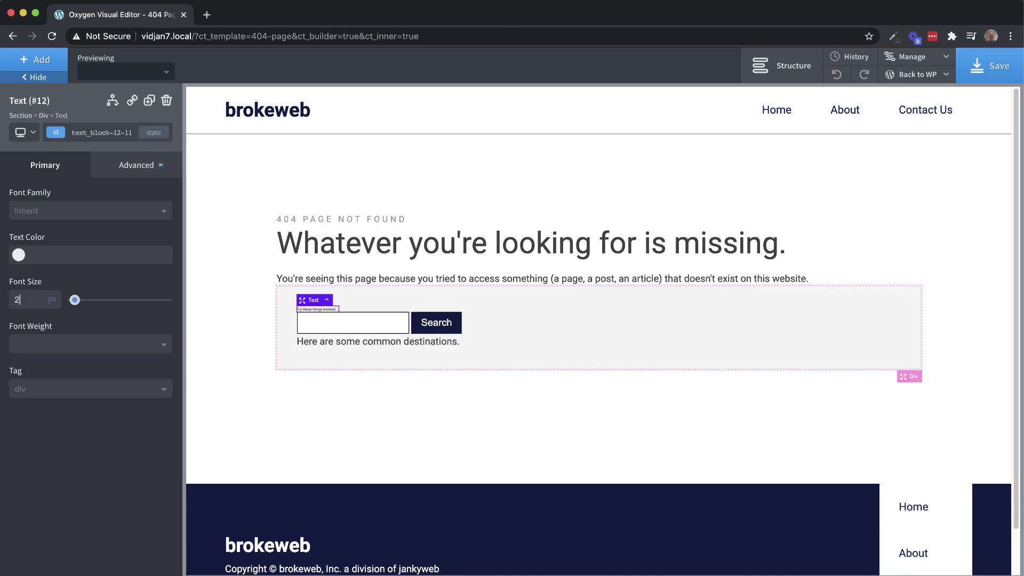
{"action": "type", "text": "2"}
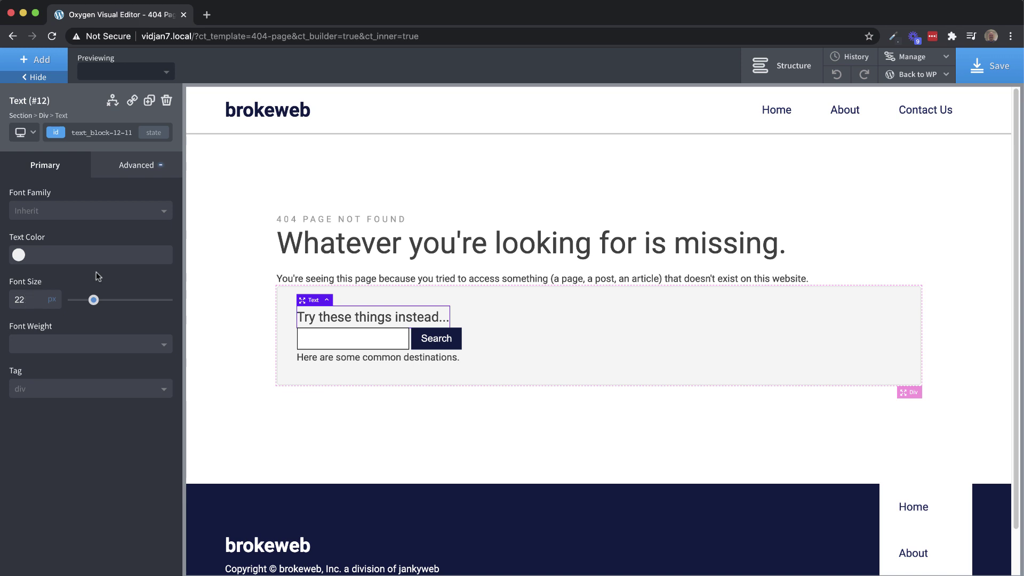
{"action": "left_click", "coordinate": [152, 176]}
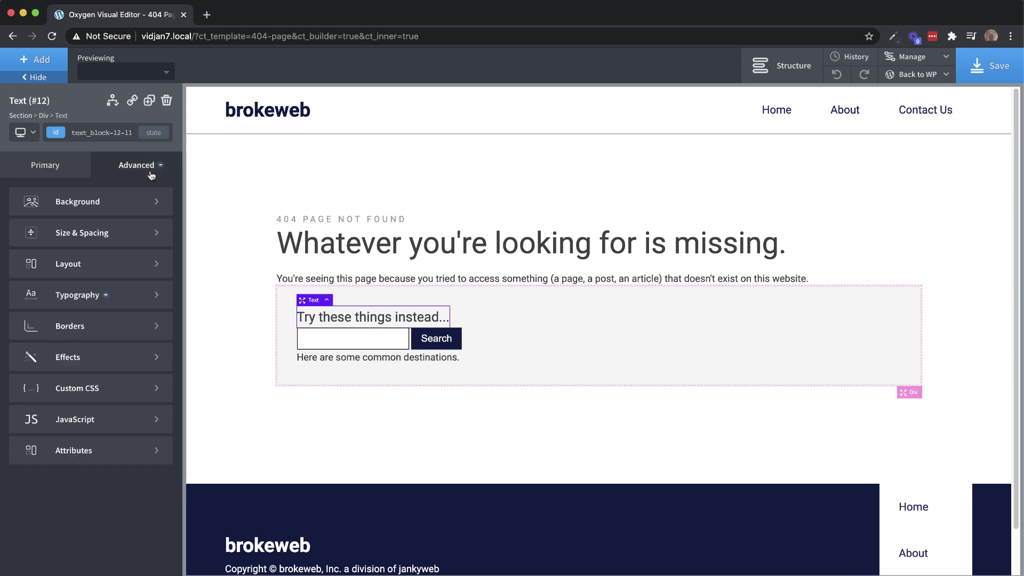
{"action": "left_click", "coordinate": [137, 242]}
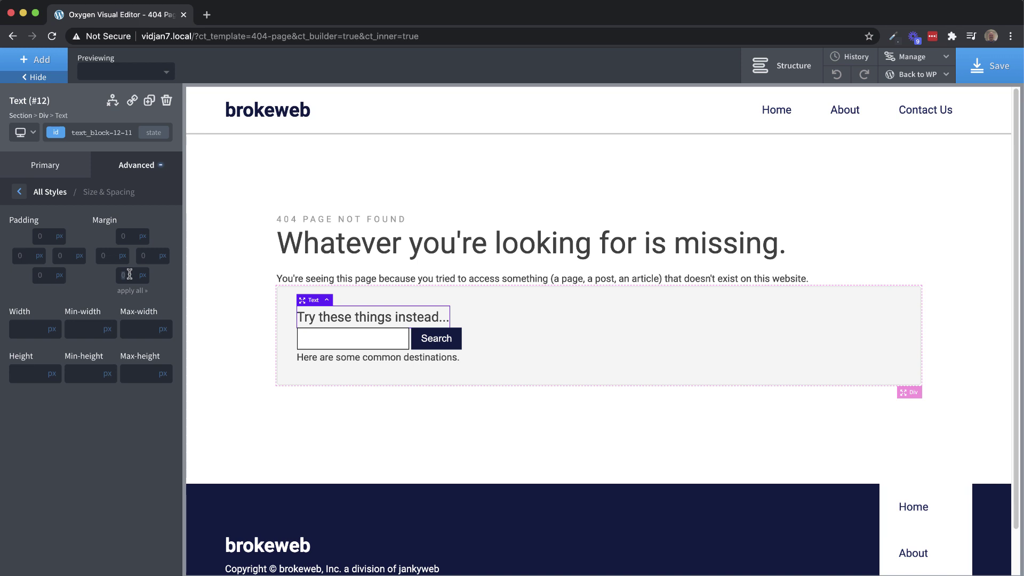
{"action": "type", "text": "18"}
Set the search form's bottom margin to 16 px
{"action": "left_click", "coordinate": [365, 340]}
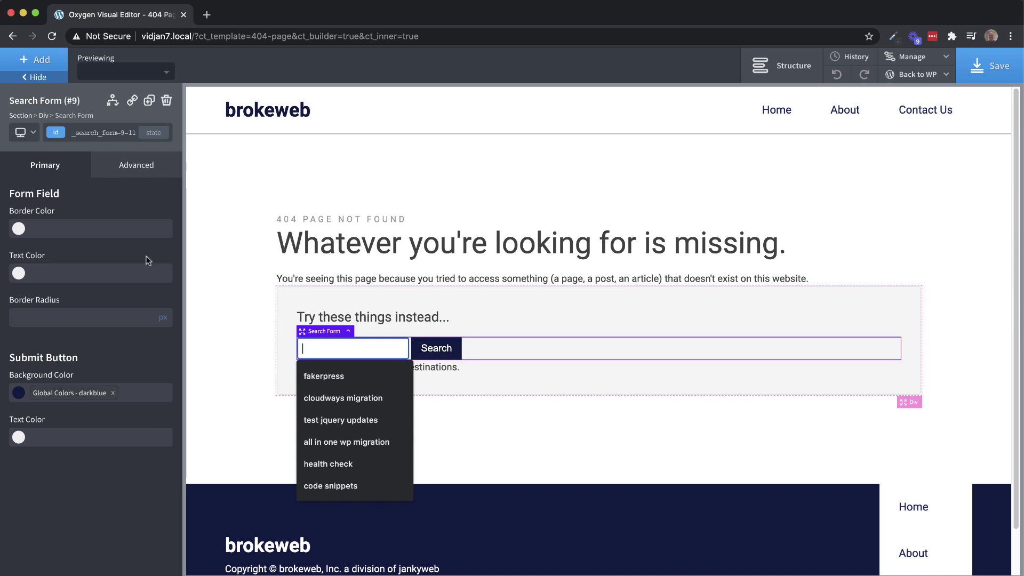
{"action": "left_click", "coordinate": [121, 175]}
{"action": "left_click", "coordinate": [109, 238]}
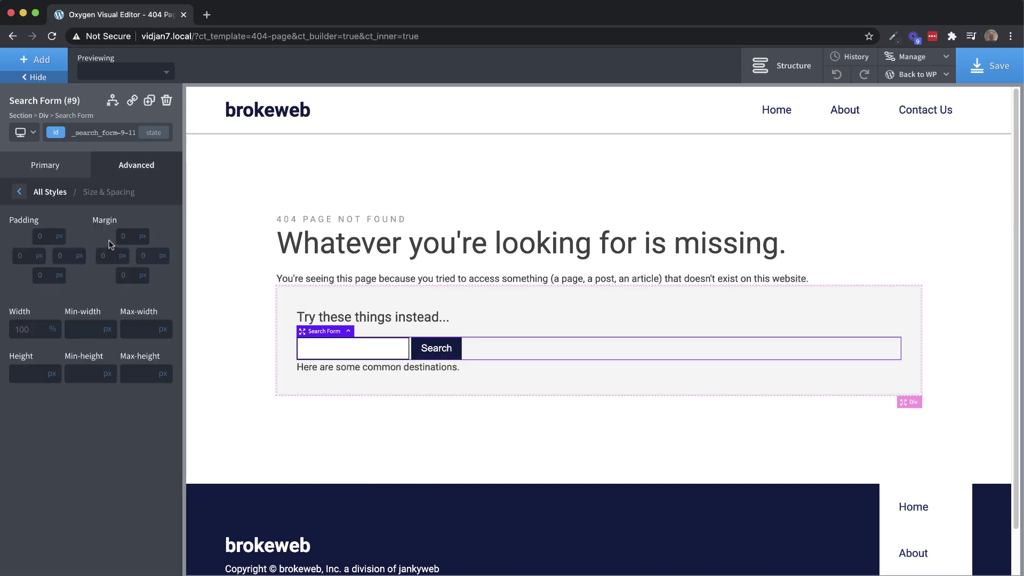
{"action": "left_click", "coordinate": [123, 274]}
{"action": "type", "text": "16"}
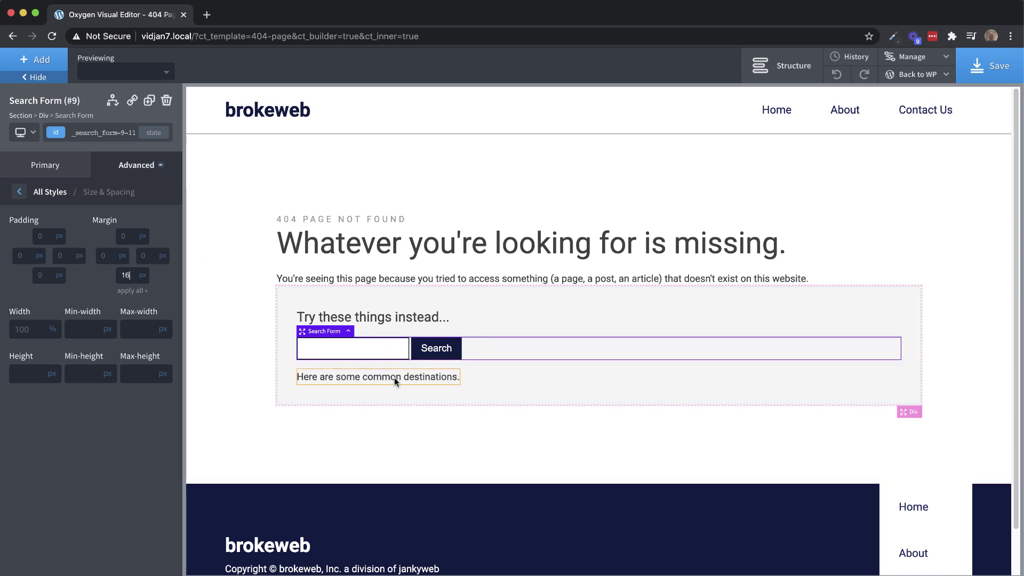
{"action": "left_click", "coordinate": [395, 378]}
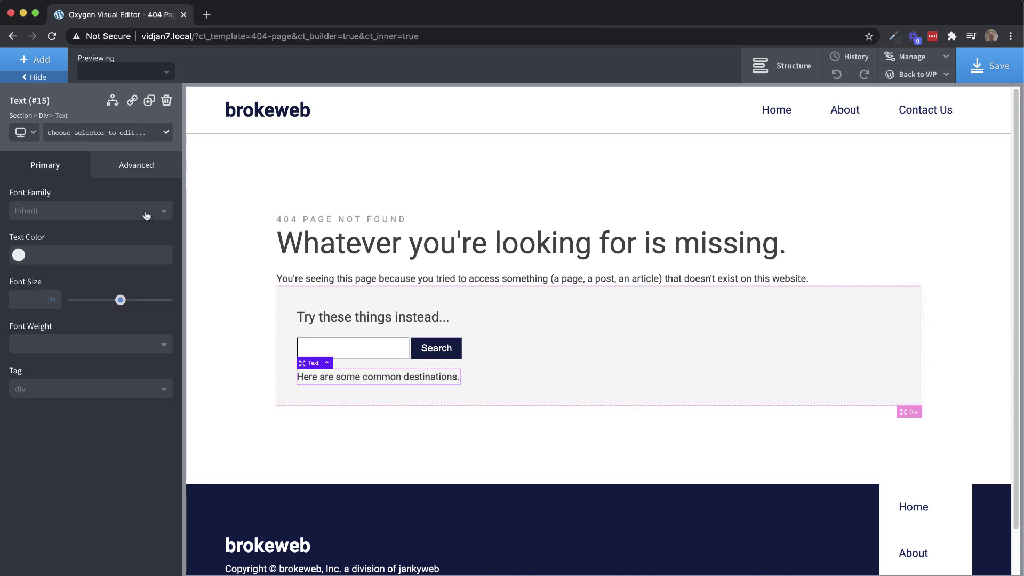
Add a div below the destinations text containing a 'Popular Articles' text link
{"action": "left_click", "coordinate": [130, 167]}
{"action": "left_click", "coordinate": [51, 168]}
{"action": "left_click", "coordinate": [37, 59]}
{"action": "left_click", "coordinate": [124, 178]}
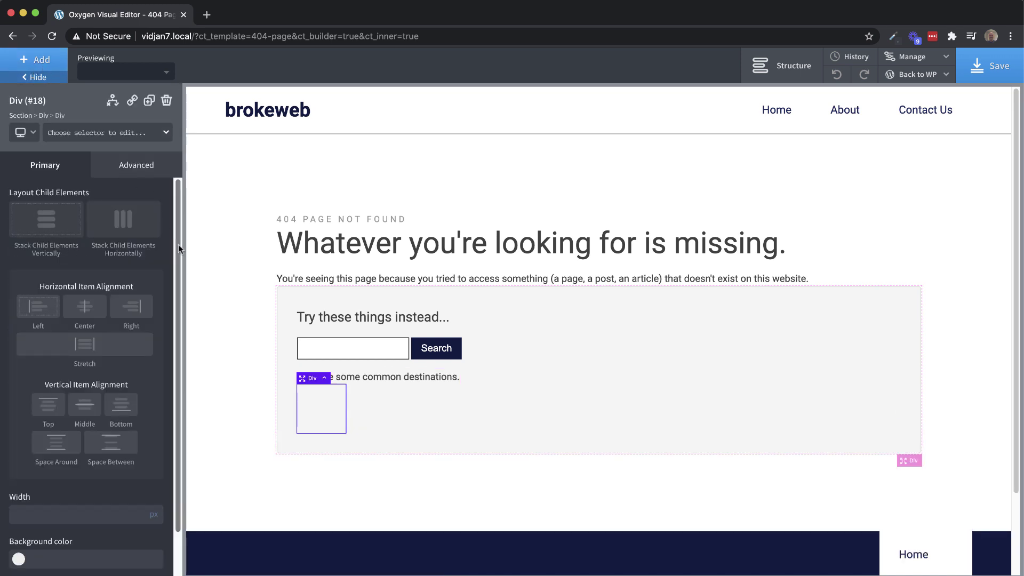
{"action": "left_click", "coordinate": [35, 60]}
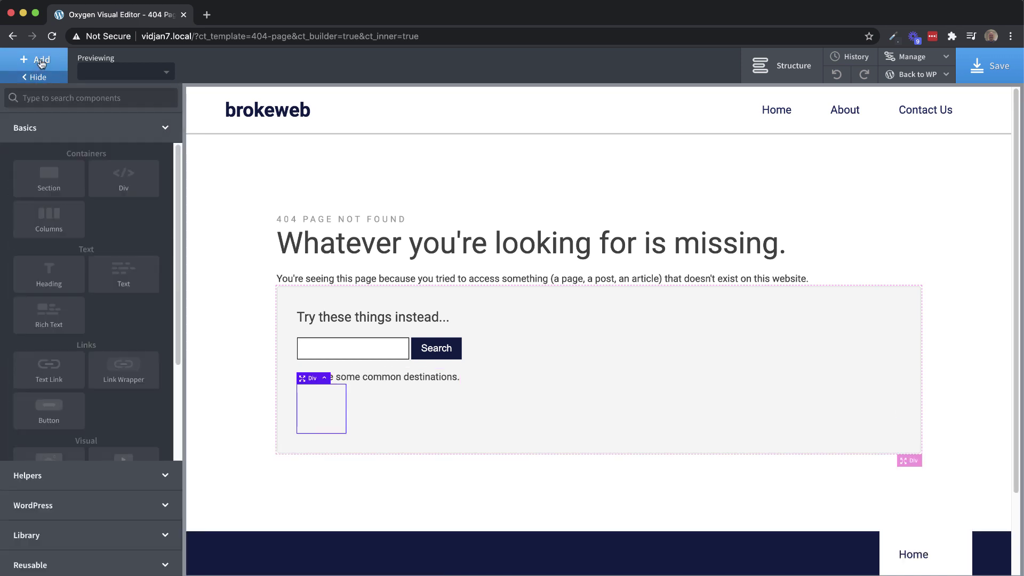
{"action": "type", "text": "text"}
{"action": "left_click", "coordinate": [47, 143]}
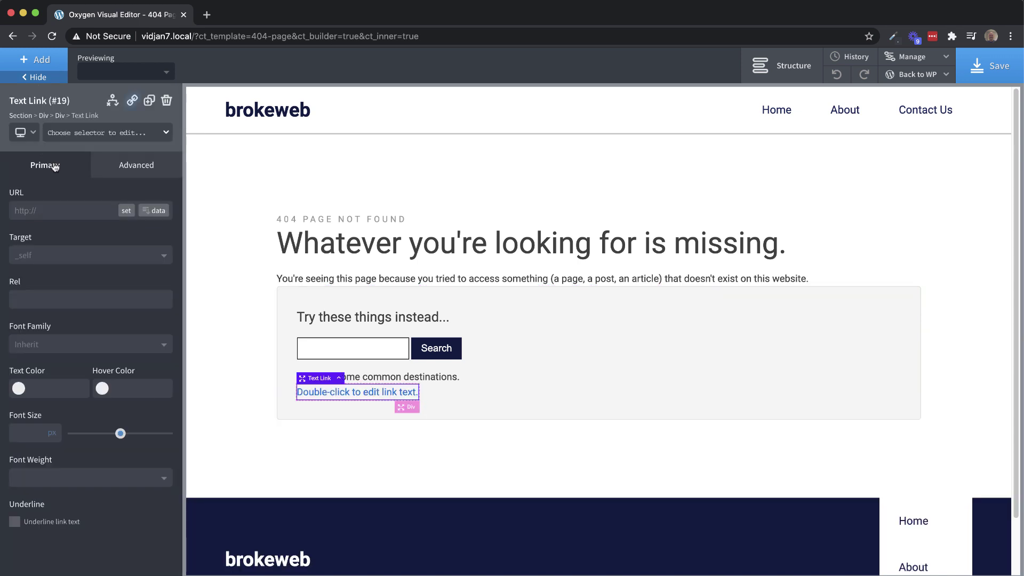
{"action": "double_click", "coordinate": [353, 395]}
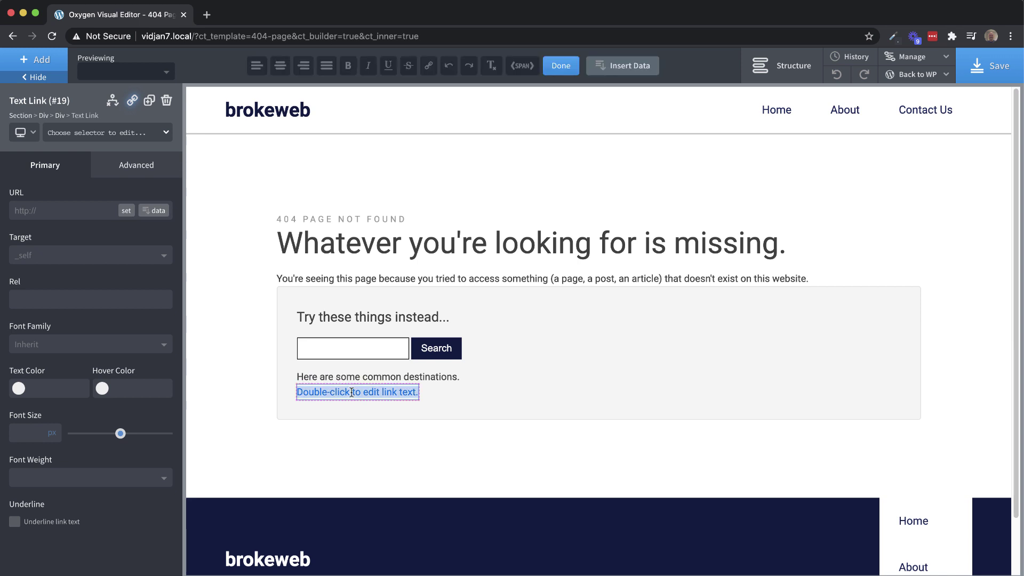
{"action": "type", "text": "Popular Articles"}
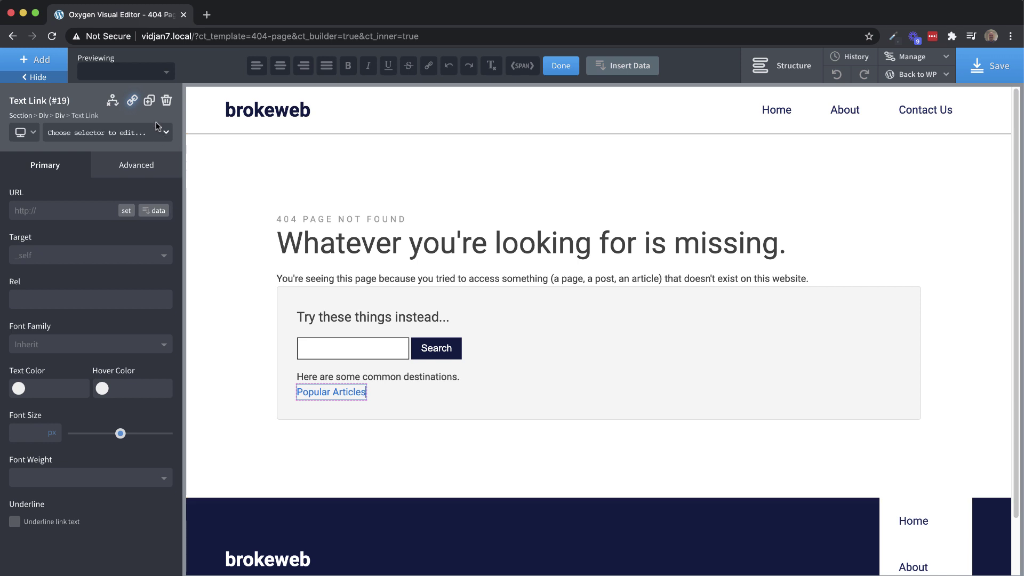
Duplicate the link three times as Bicycle Repair Guide, Sandwich Discount and Swordfighting Tutorials
{"action": "left_click", "coordinate": [149, 100]}
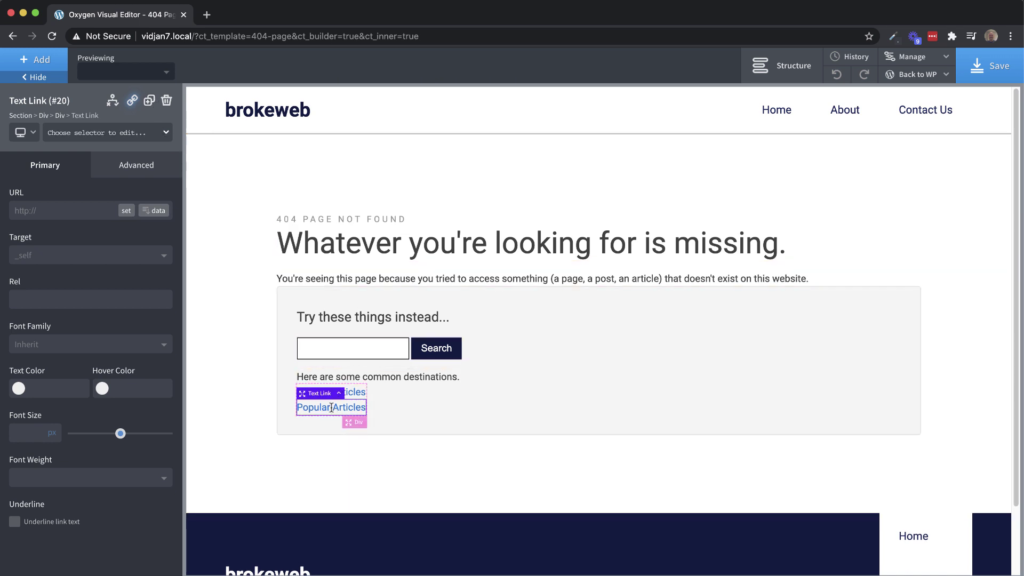
{"action": "double_click", "coordinate": [331, 408]}
{"action": "type", "text": "Bicycle Repa"}
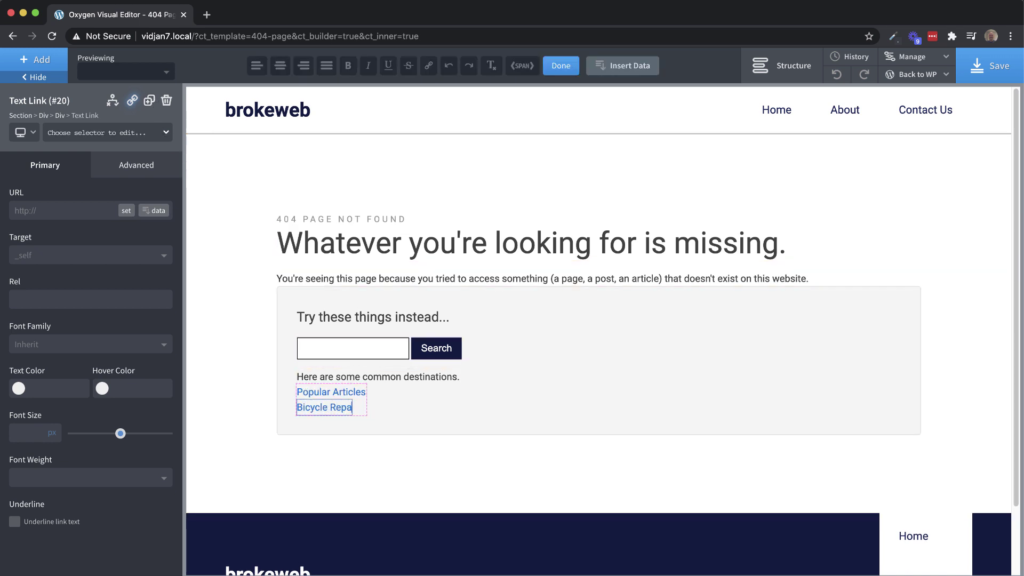
{"action": "type", "text": "ir Guide"}
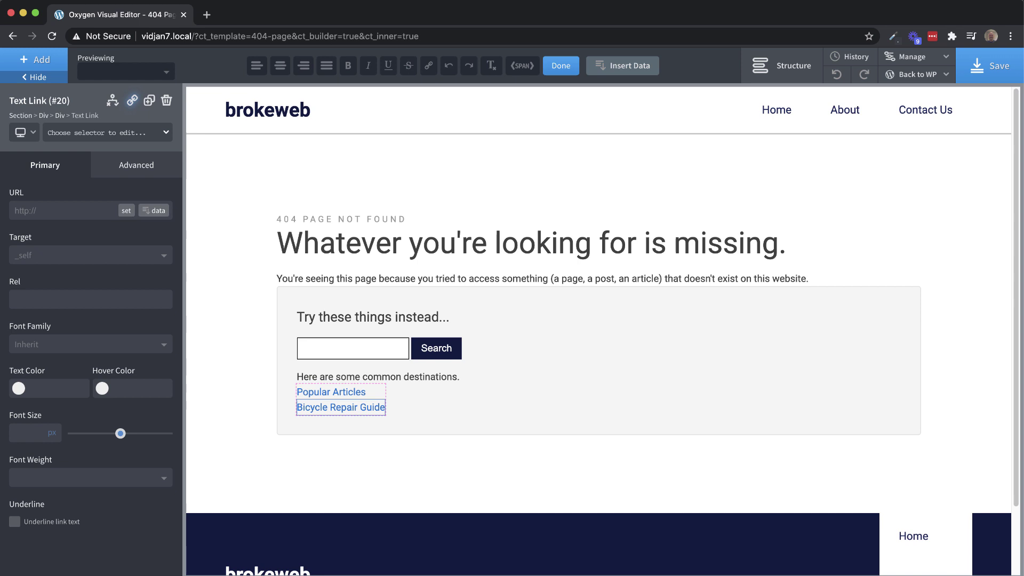
{"action": "left_click", "coordinate": [152, 105]}
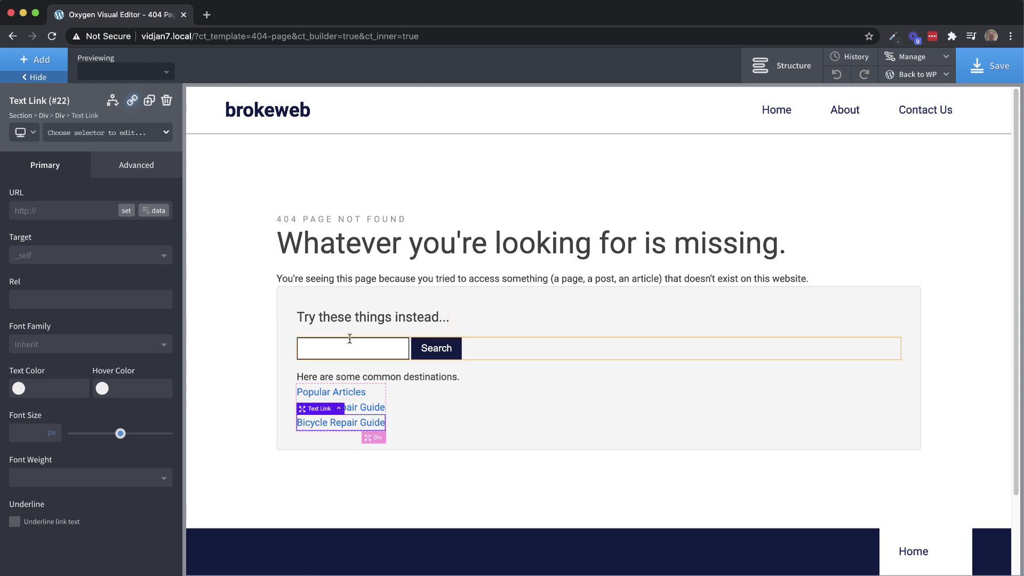
{"action": "double_click", "coordinate": [336, 424]}
{"action": "triple_click", "coordinate": [336, 423]}
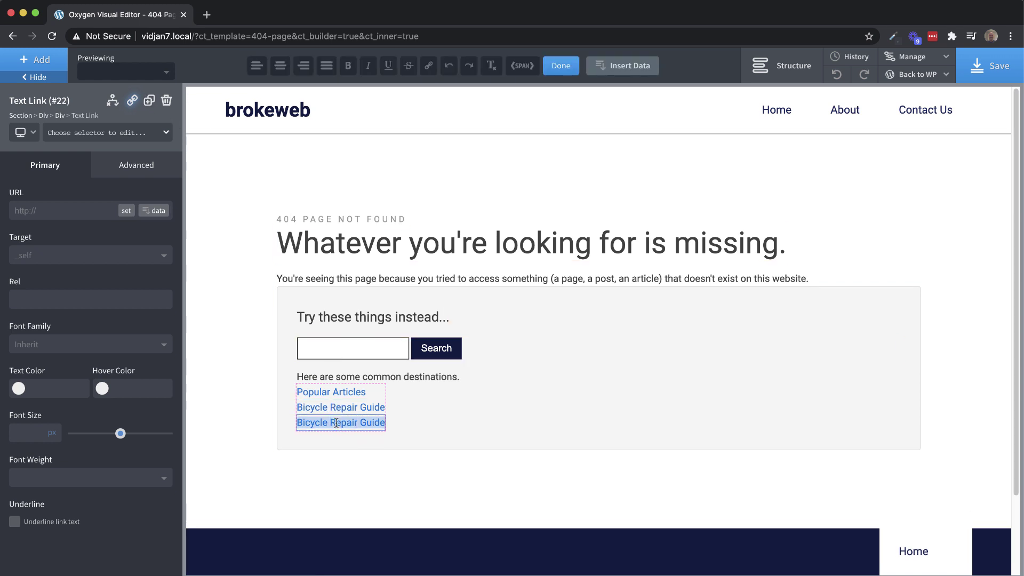
{"action": "type", "text": "Sandwich Discount"}
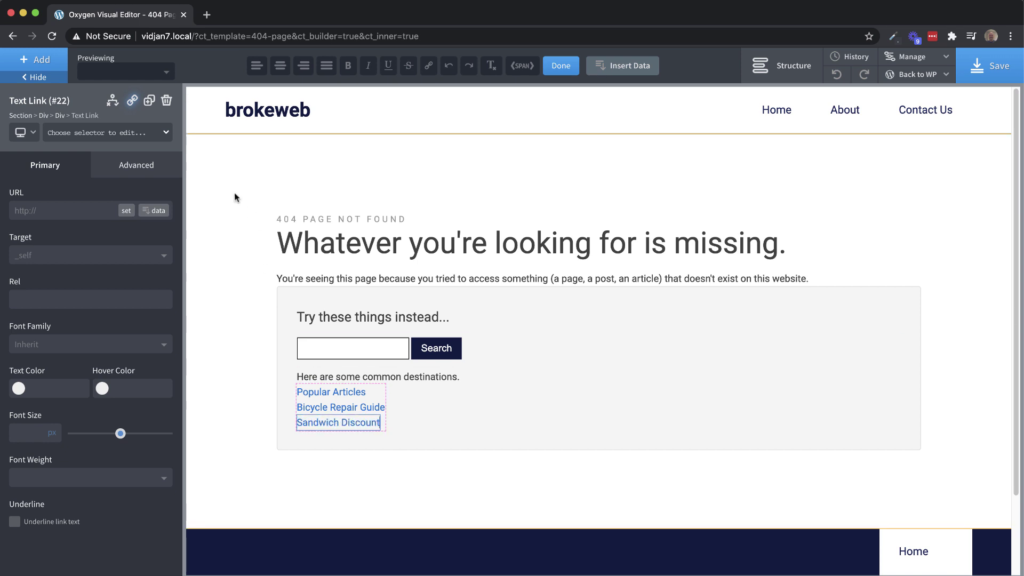
{"action": "left_click", "coordinate": [152, 103]}
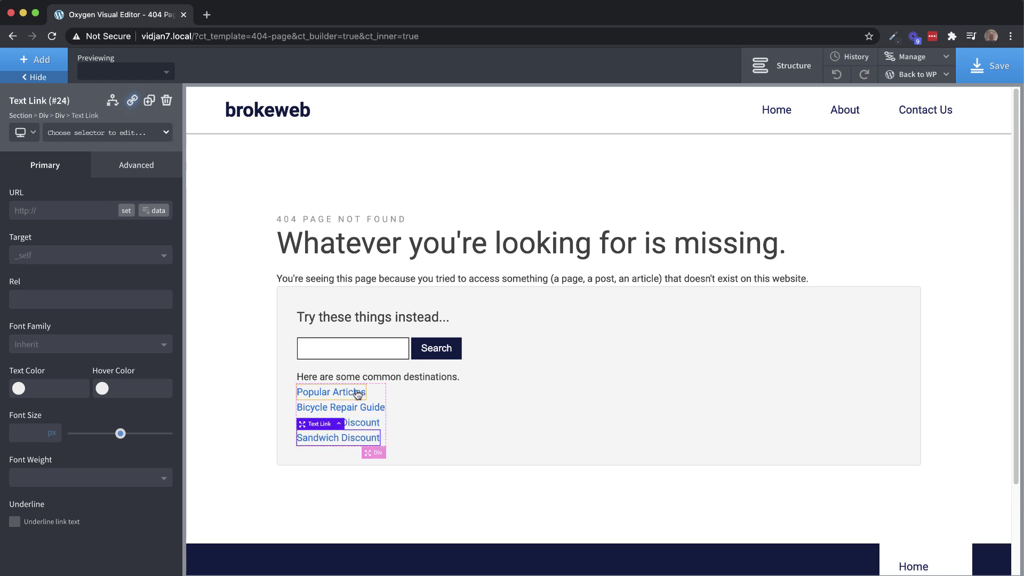
{"action": "double_click", "coordinate": [348, 437]}
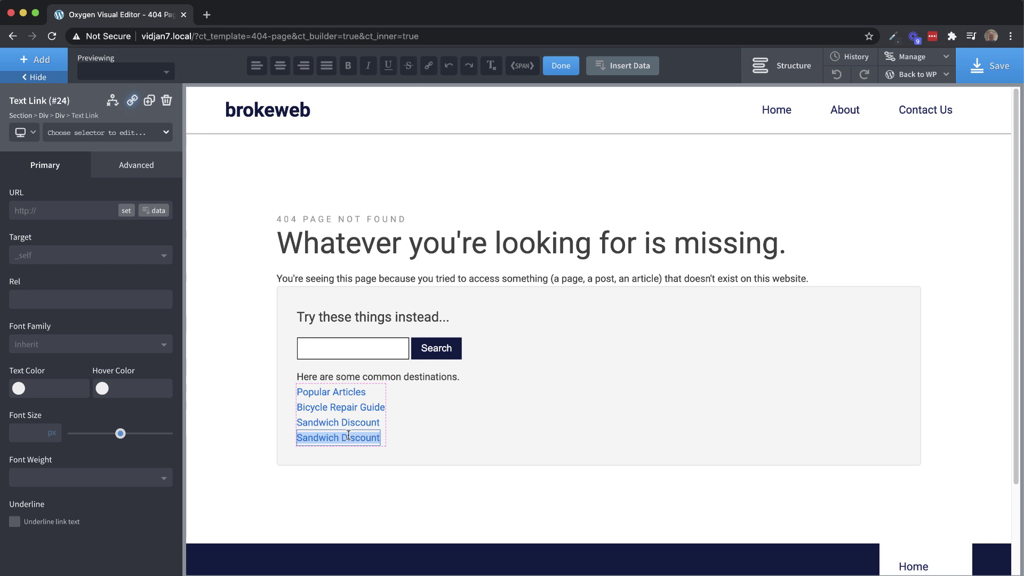
{"action": "type", "text": "Swordfig"}
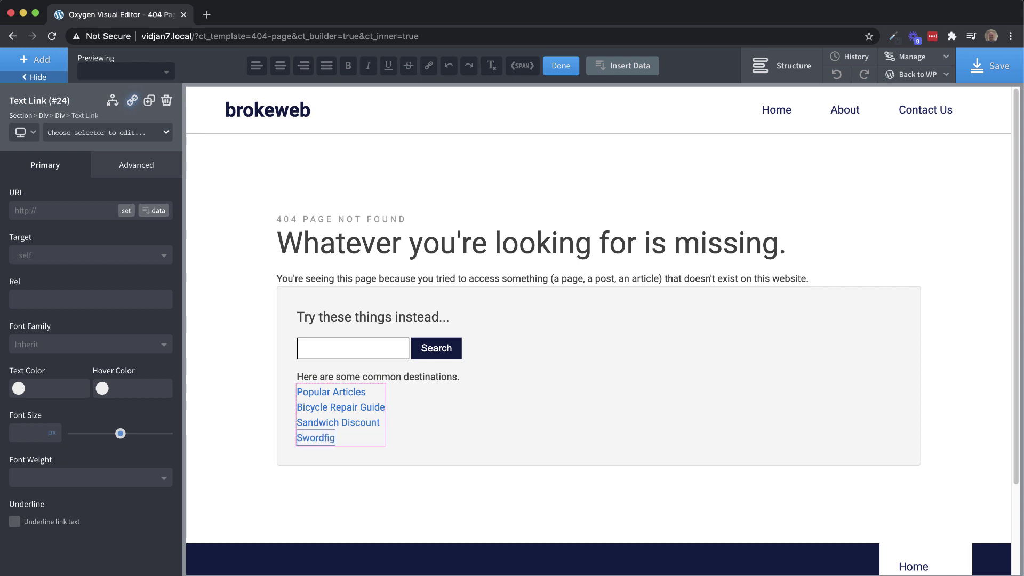
{"action": "type", "text": "hting Tutorials"}
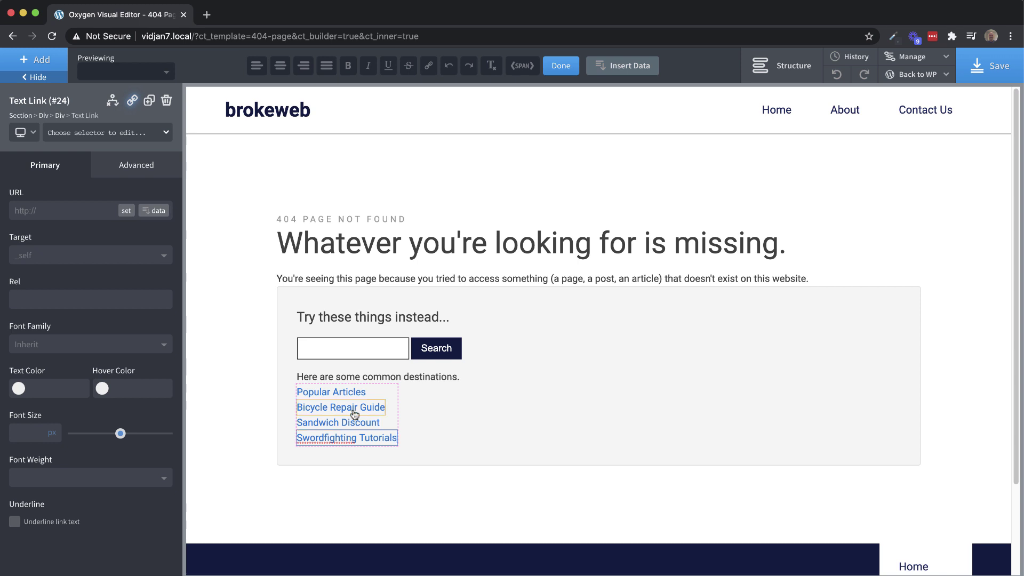
{"action": "left_click", "coordinate": [385, 388]}
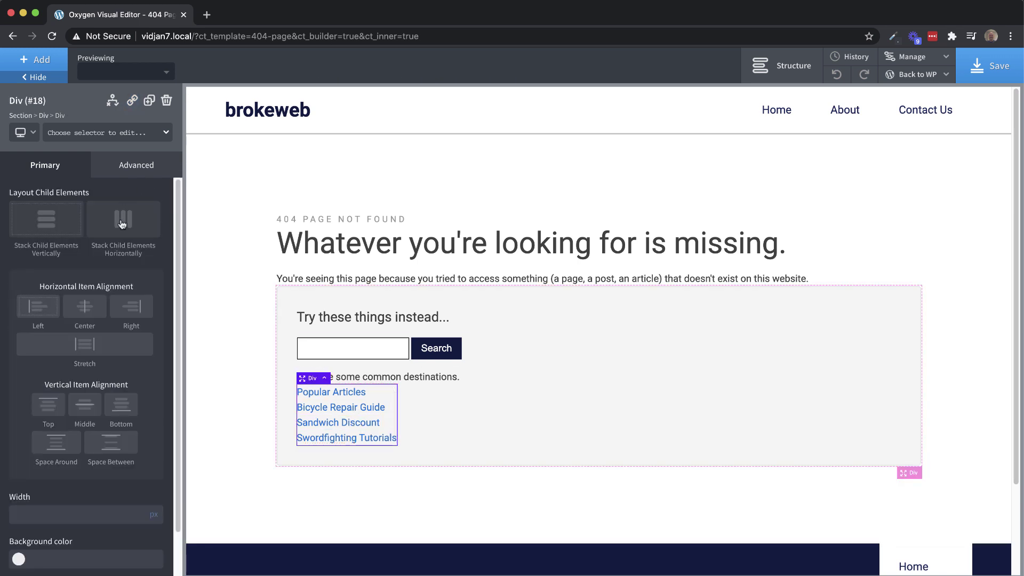
{"action": "left_click", "coordinate": [143, 228]}
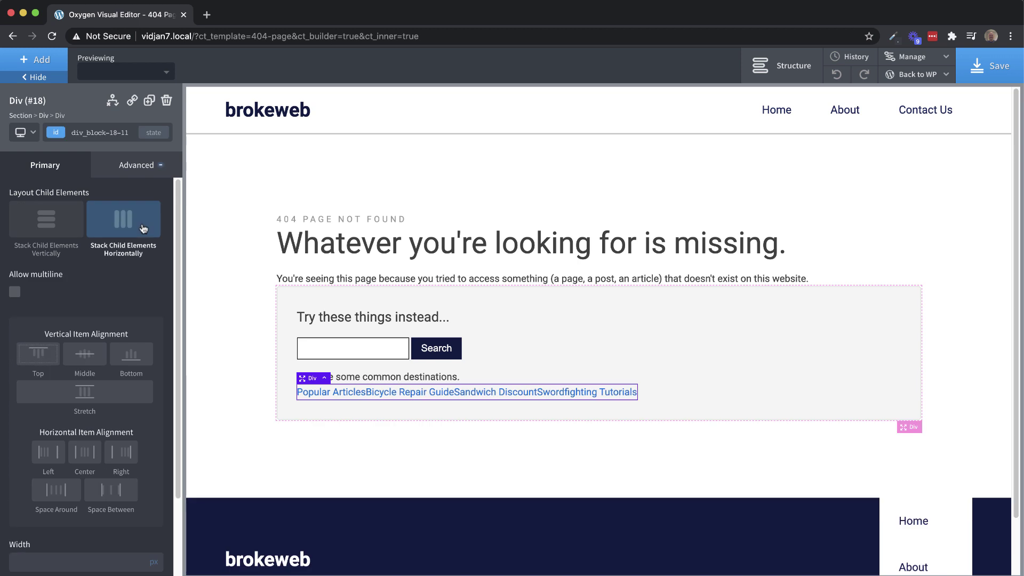
{"action": "left_click", "coordinate": [62, 223]}
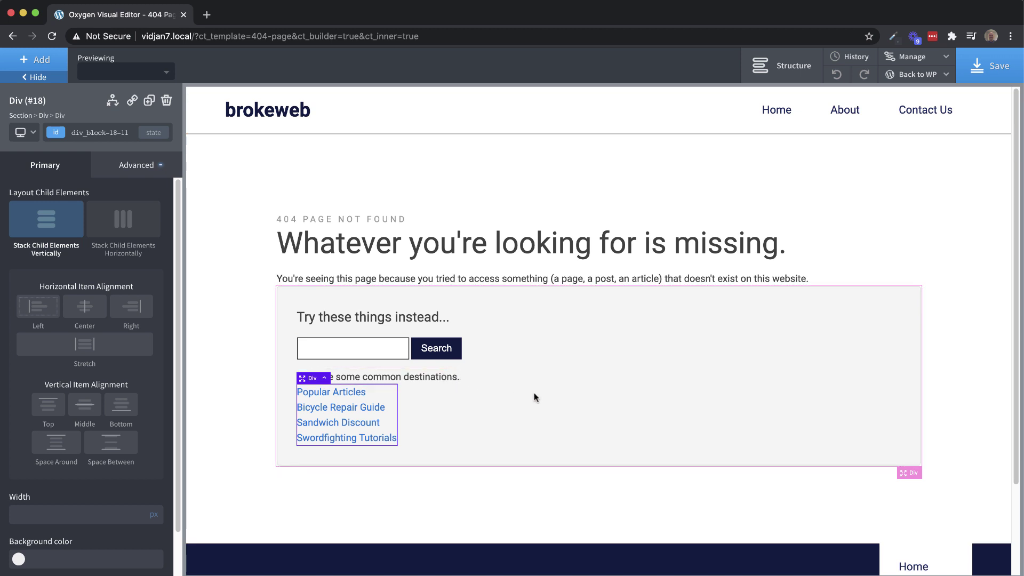
Insert a 50/50 two-column element into the grey box
{"action": "left_click", "coordinate": [546, 409]}
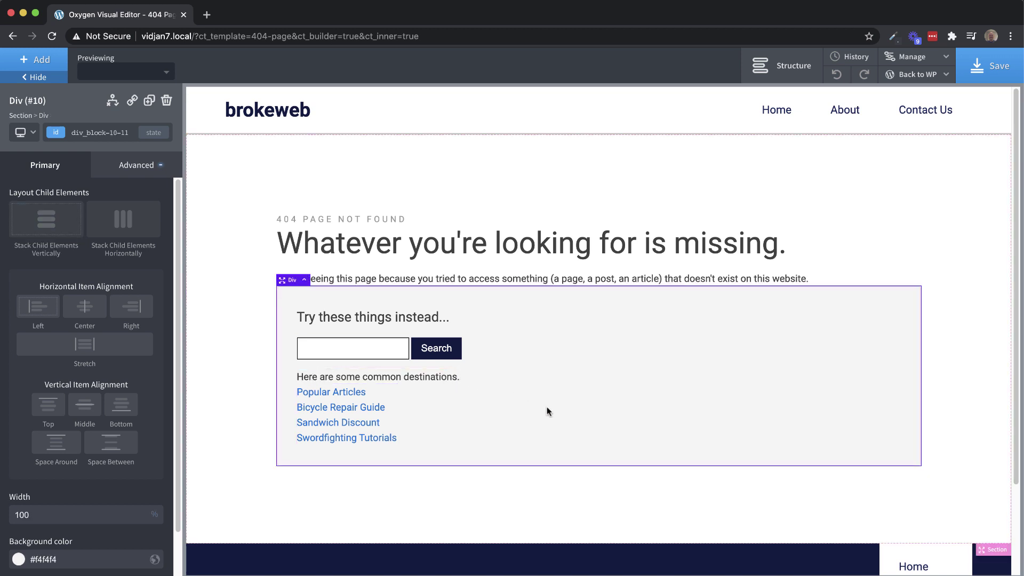
{"action": "left_click", "coordinate": [34, 59]}
{"action": "type", "text": "columns"}
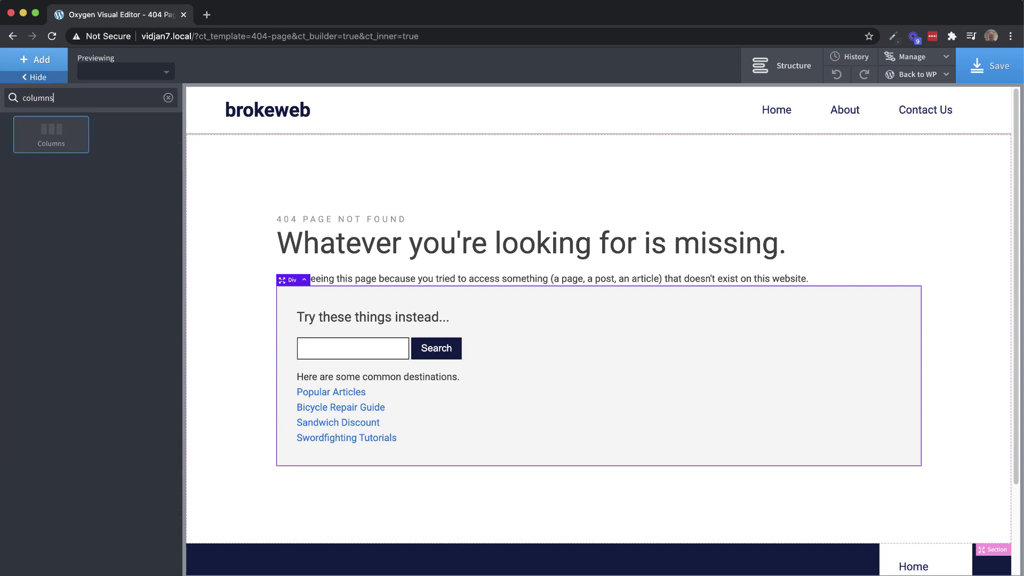
{"action": "left_click", "coordinate": [51, 134]}
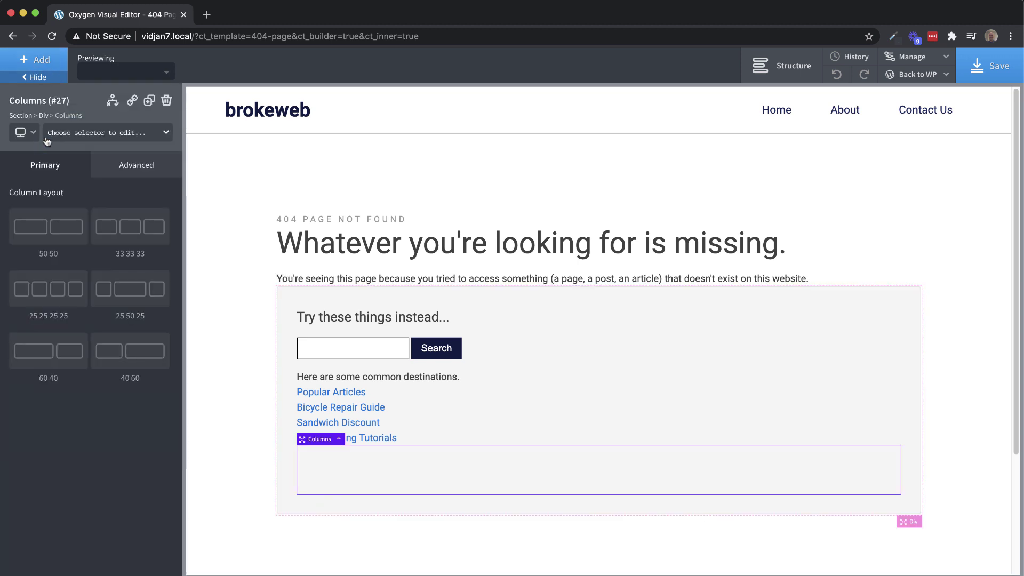
{"action": "left_click", "coordinate": [50, 227]}
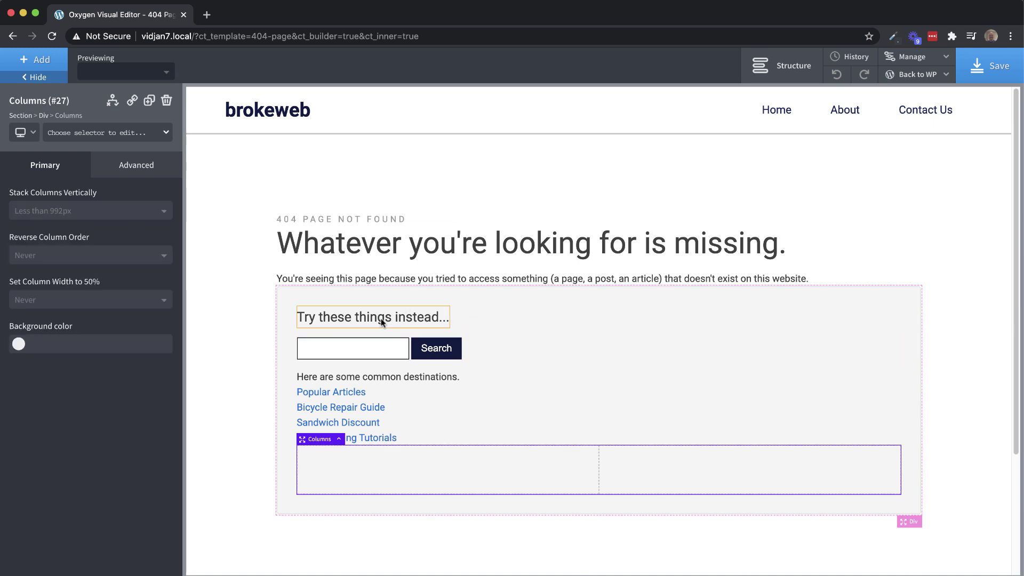
Move the search form into the left column, the destinations text and four links into the right
{"action": "left_click", "coordinate": [476, 350]}
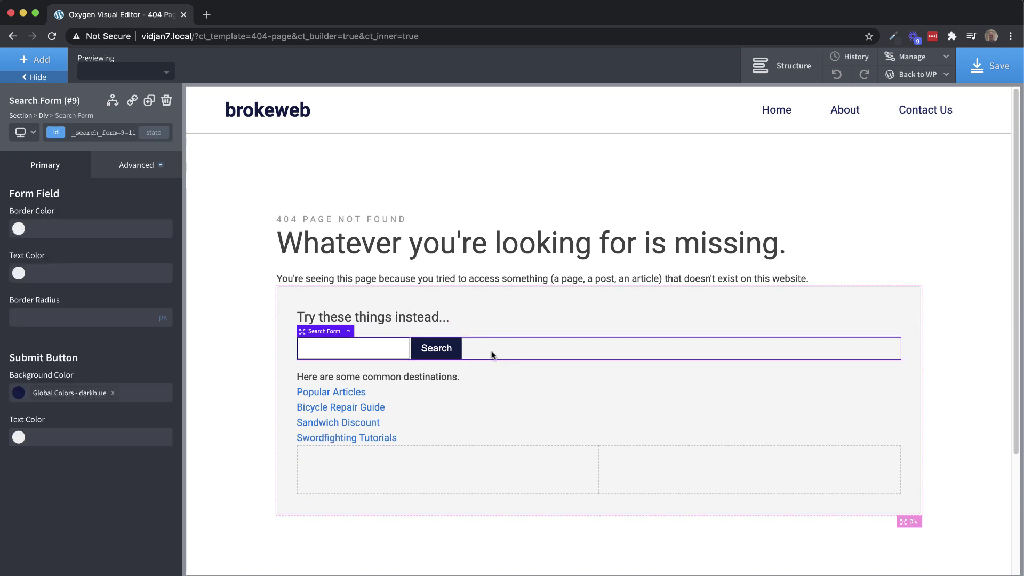
{"action": "left_click_drag", "start_coordinate": [297, 334], "coordinate": [370, 443]}
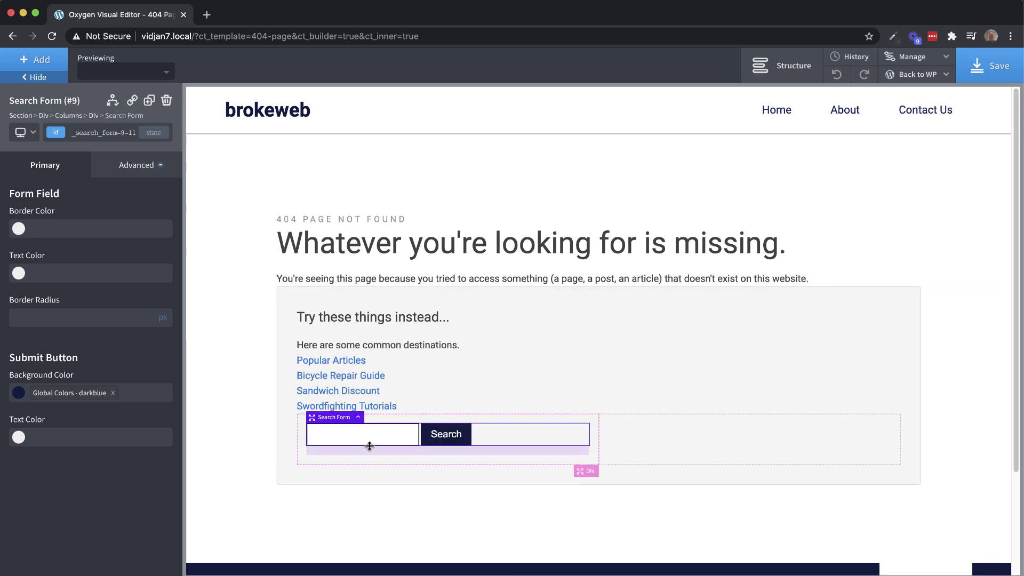
{"action": "left_click", "coordinate": [440, 345]}
{"action": "left_click_drag", "start_coordinate": [301, 330], "coordinate": [688, 421]}
{"action": "left_click_drag", "start_coordinate": [323, 341], "coordinate": [653, 427]}
{"action": "left_click_drag", "start_coordinate": [366, 344], "coordinate": [678, 417]}
{"action": "left_click", "coordinate": [358, 346]}
{"action": "left_click_drag", "start_coordinate": [359, 345], "coordinate": [670, 453]}
{"action": "left_click_drag", "start_coordinate": [346, 345], "coordinate": [662, 473]}
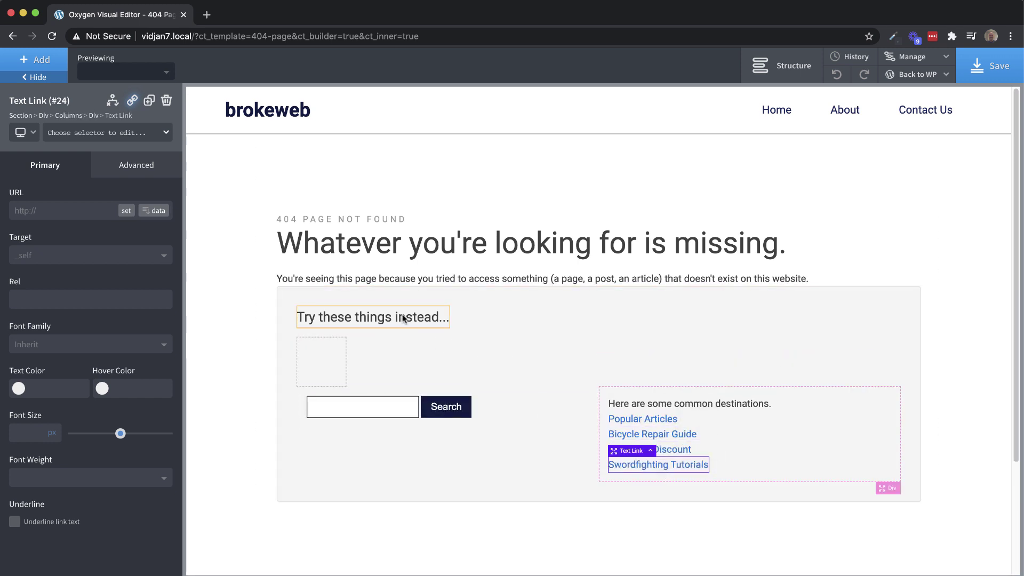
Delete the leftover empty div and centre the grey box's contents horizontally
{"action": "left_click", "coordinate": [324, 357]}
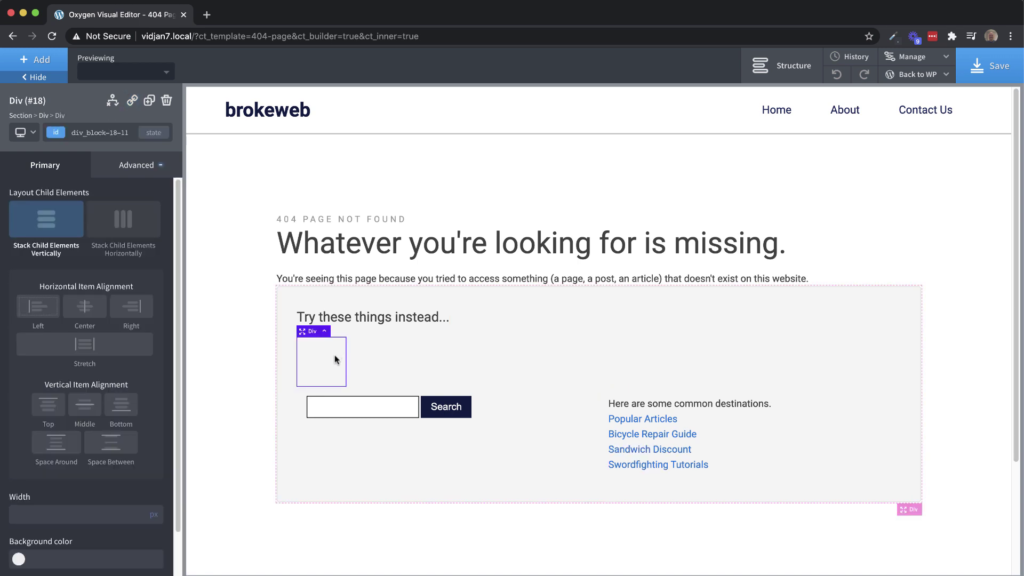
{"action": "left_click", "coordinate": [166, 100]}
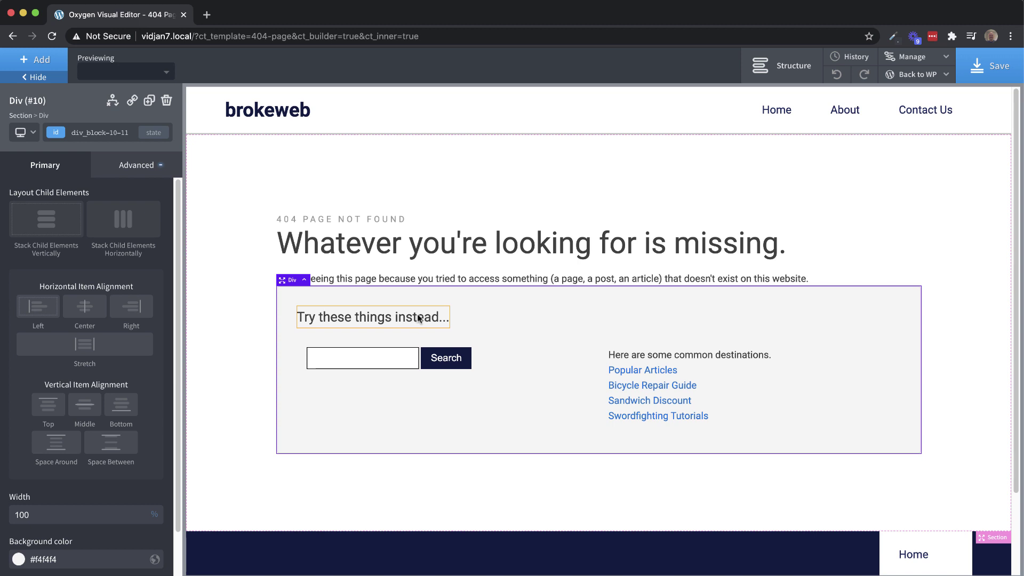
{"action": "left_click", "coordinate": [88, 314]}
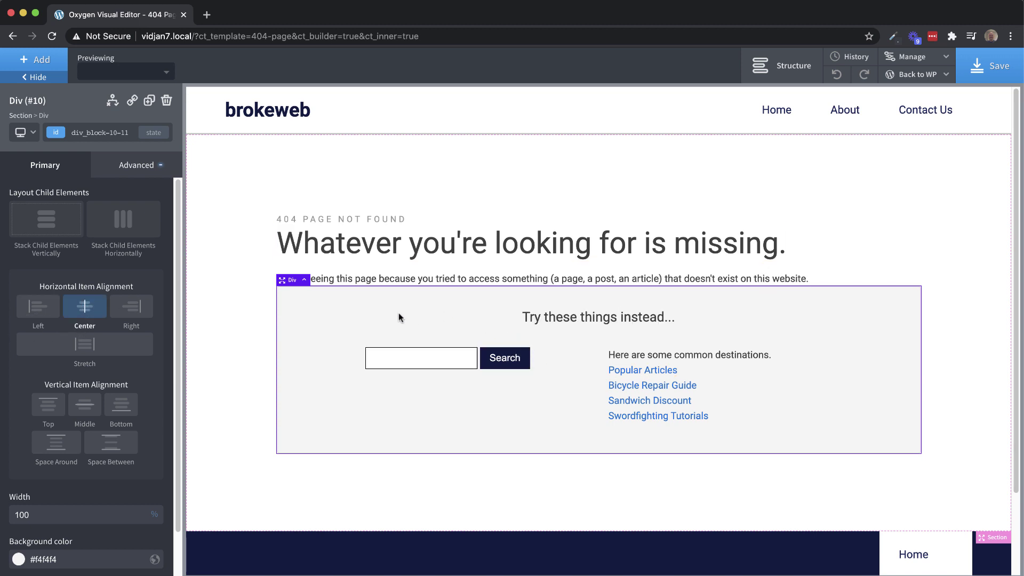
Give the intro paragraph a 32 px bottom margin
{"action": "left_click", "coordinate": [634, 277]}
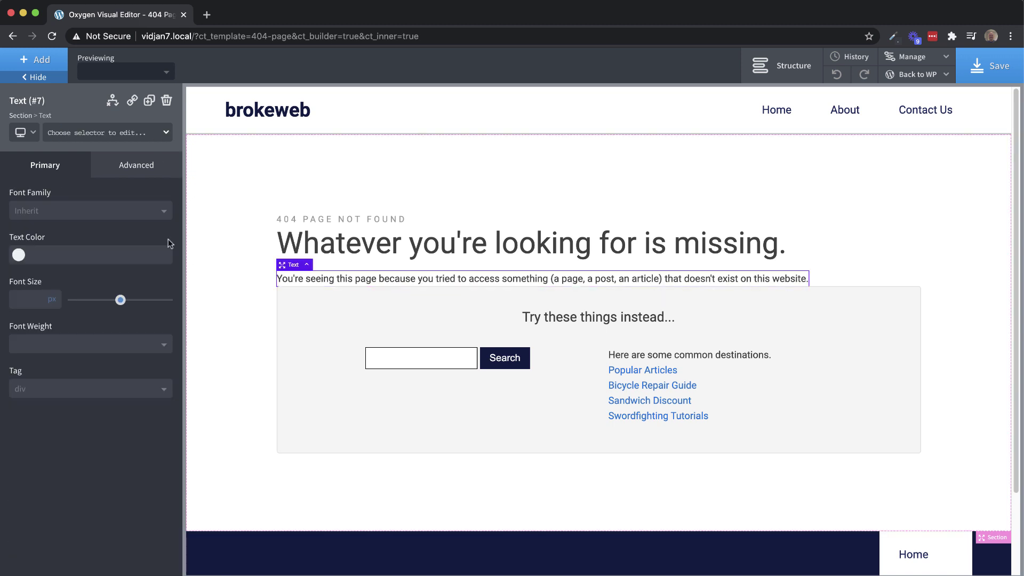
{"action": "left_click", "coordinate": [133, 170]}
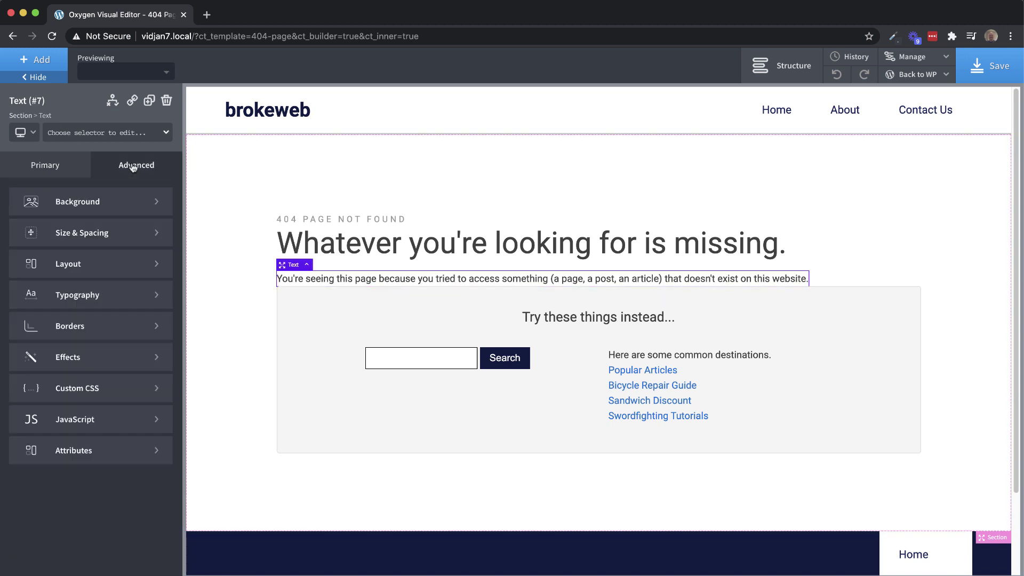
{"action": "left_click", "coordinate": [112, 230]}
{"action": "left_click", "coordinate": [129, 275]}
{"action": "type", "text": "32"}
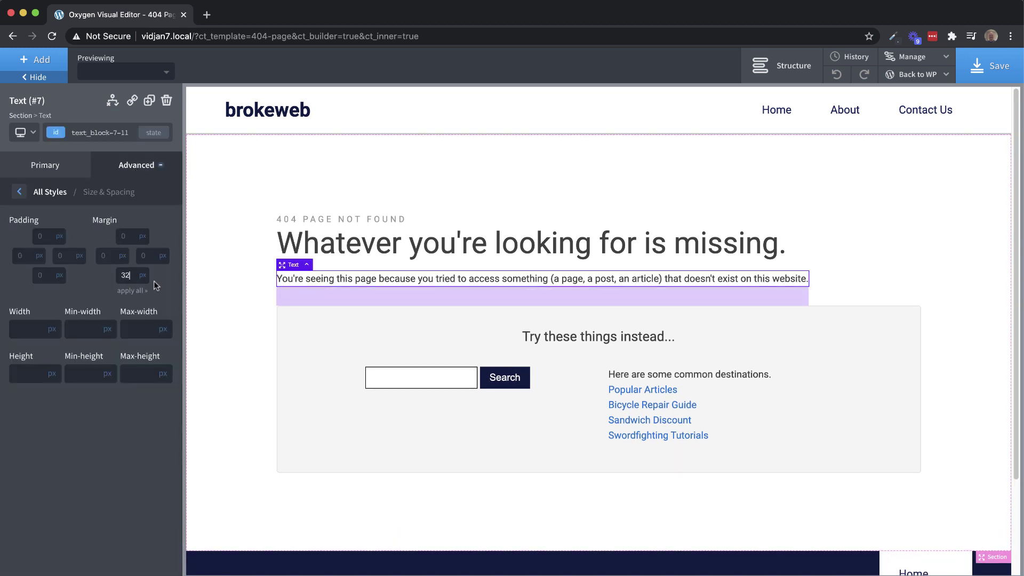
{"action": "left_click", "coordinate": [929, 271]}
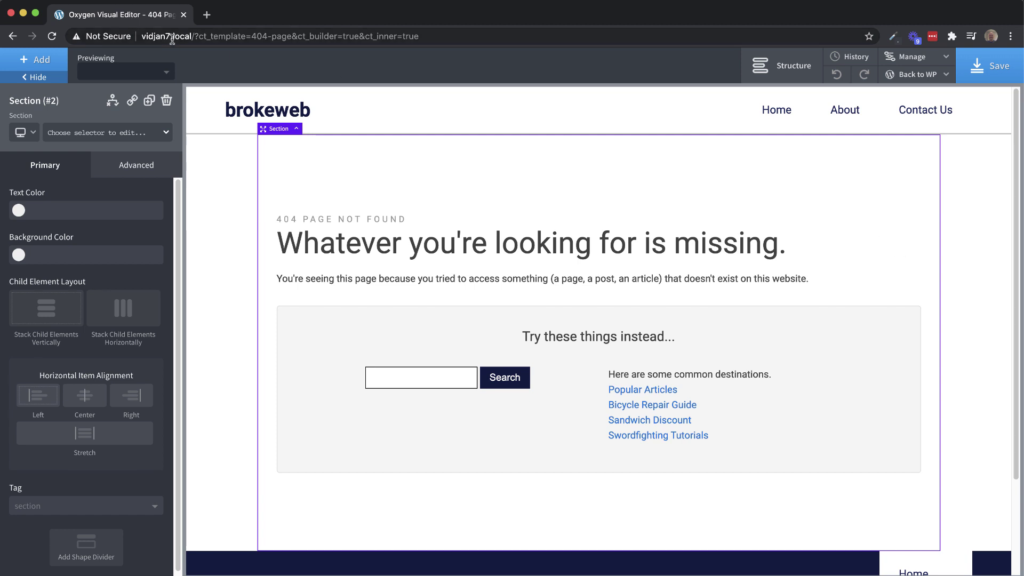
Open pexels.com in a new tab and browse the search results for 'broken'
{"action": "left_click", "coordinate": [207, 15]}
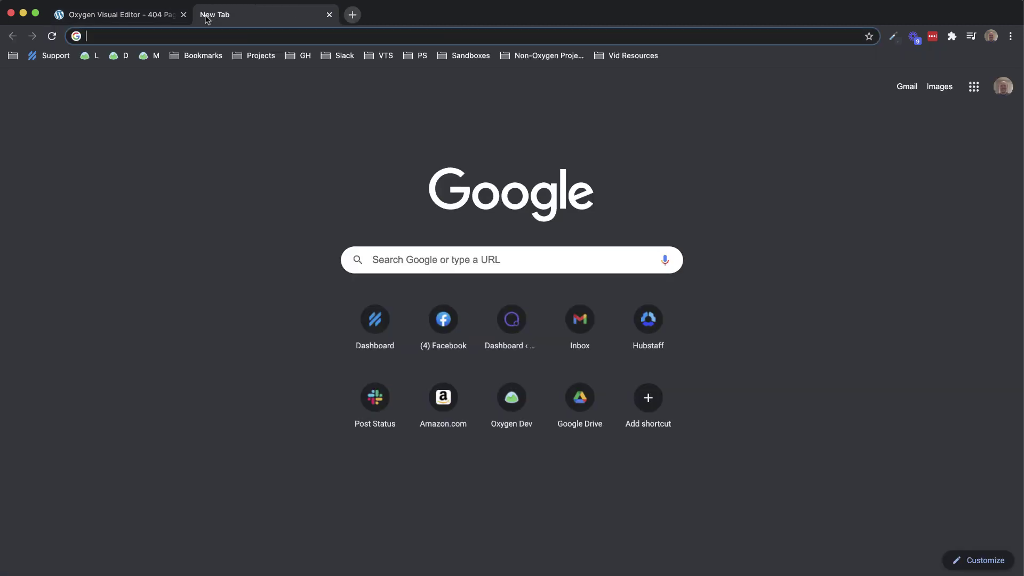
{"action": "type", "text": "pexels.com"}
{"action": "key", "text": "Return"}
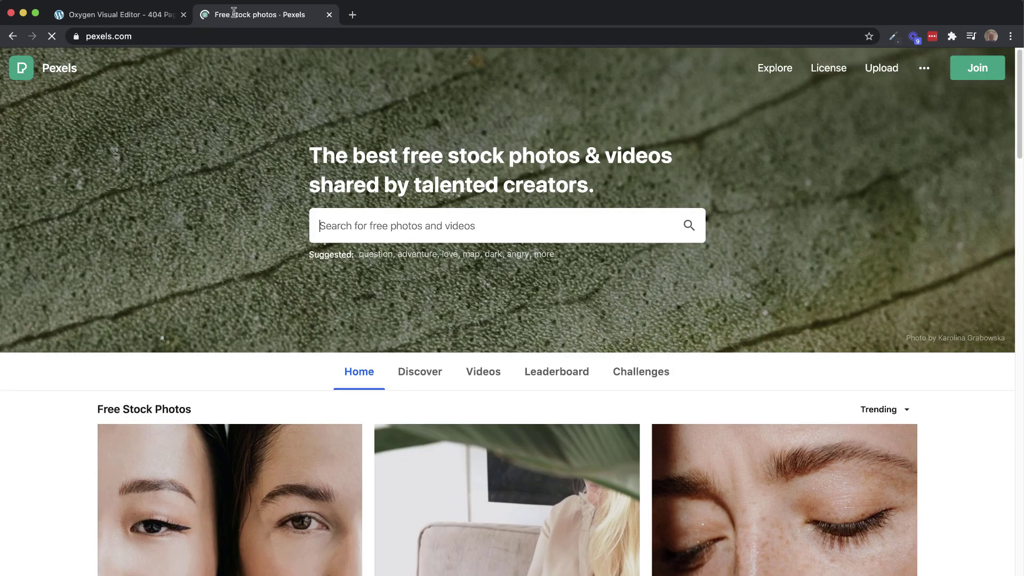
{"action": "type", "text": "broken"}
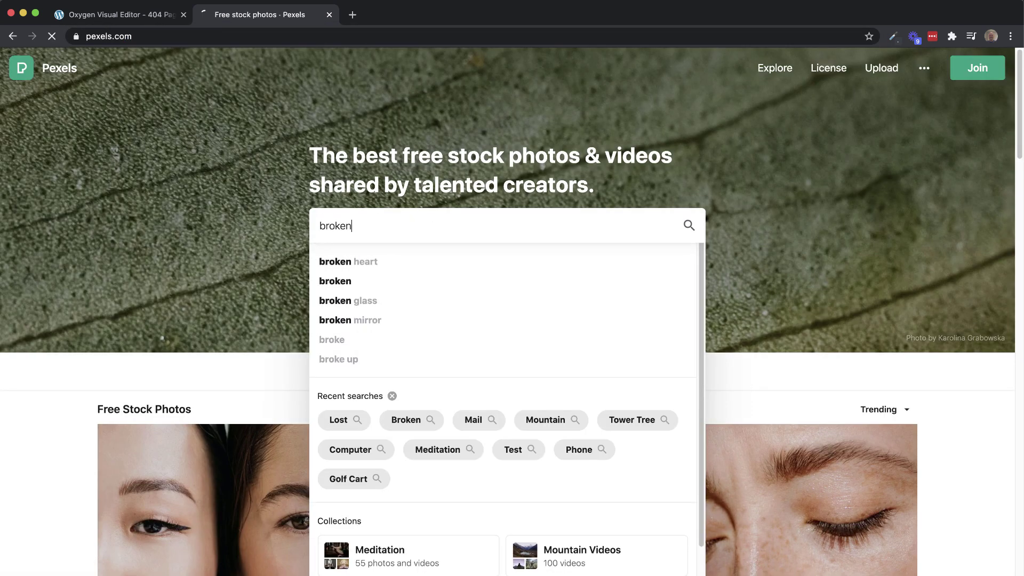
{"action": "key", "text": "Return"}
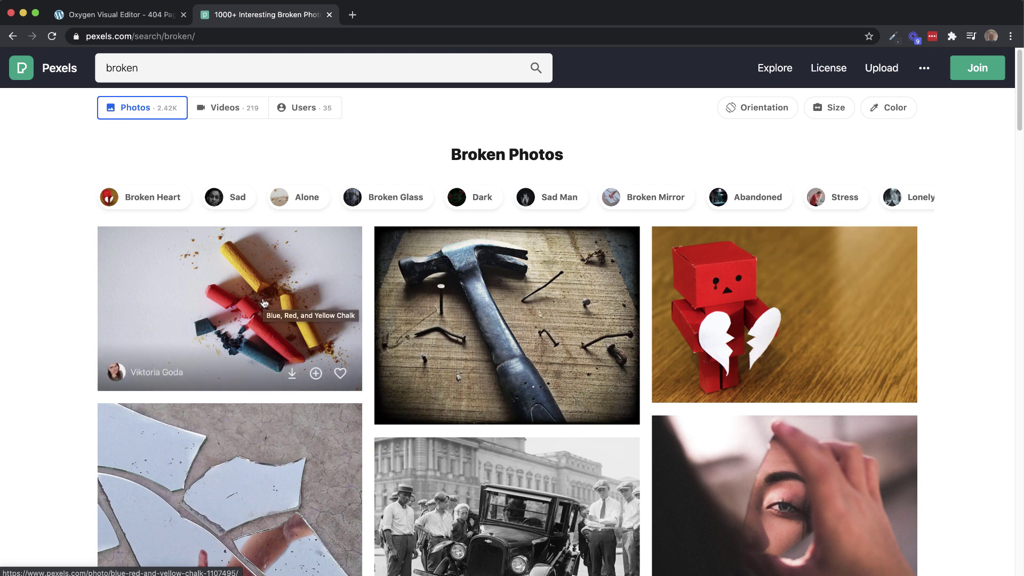
{"action": "scroll", "coordinate": [528, 315], "scroll_direction": "down", "scroll_amount": 5}
{"action": "scroll", "coordinate": [531, 311], "scroll_direction": "down", "scroll_amount": 3}
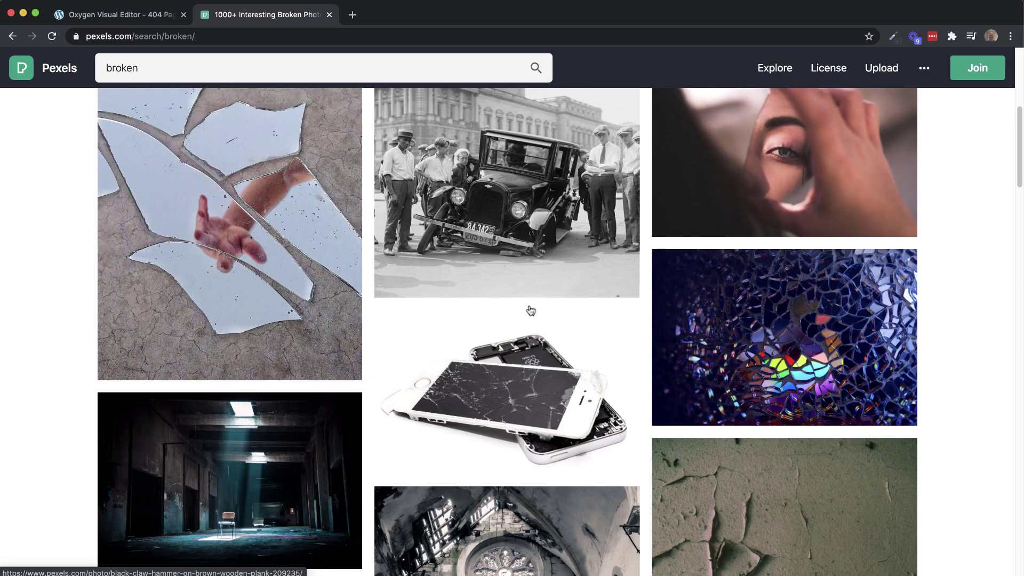
{"action": "scroll", "coordinate": [531, 311], "scroll_direction": "down", "scroll_amount": 10}
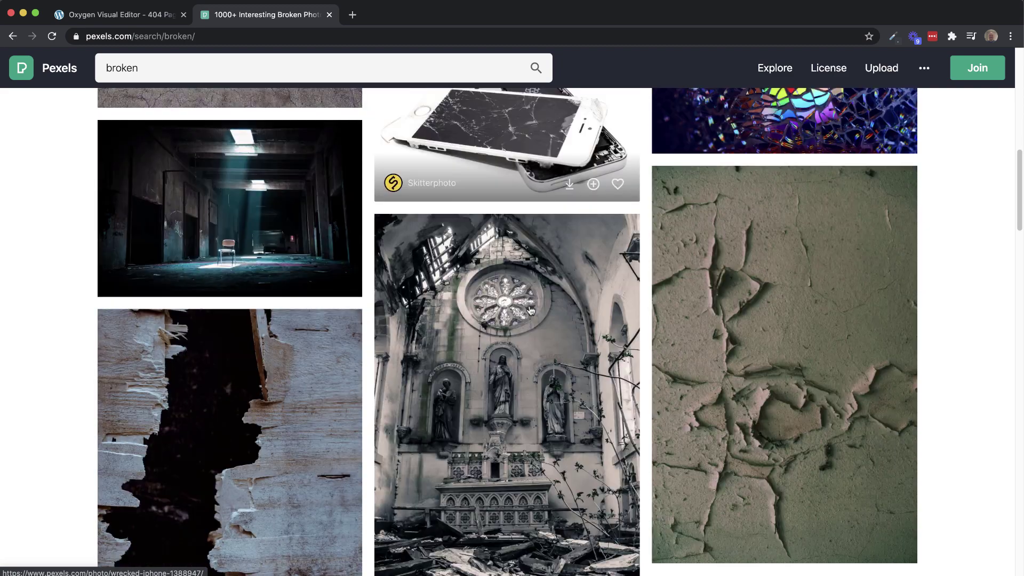
{"action": "scroll", "coordinate": [530, 311], "scroll_direction": "down", "scroll_amount": 8}
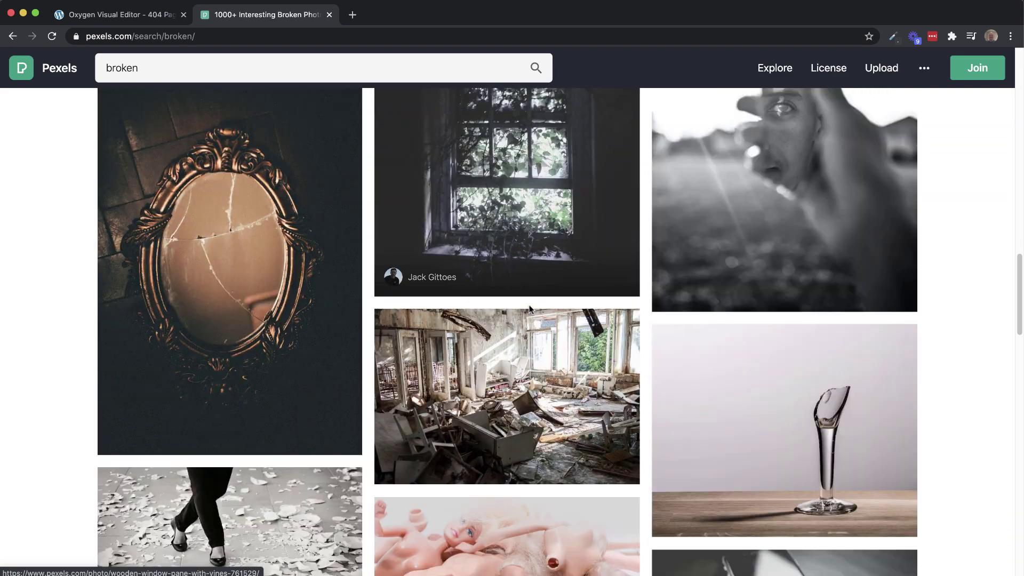
{"action": "scroll", "coordinate": [530, 311], "scroll_direction": "up", "scroll_amount": 15}
{"action": "scroll", "coordinate": [530, 311], "scroll_direction": "up", "scroll_amount": 5}
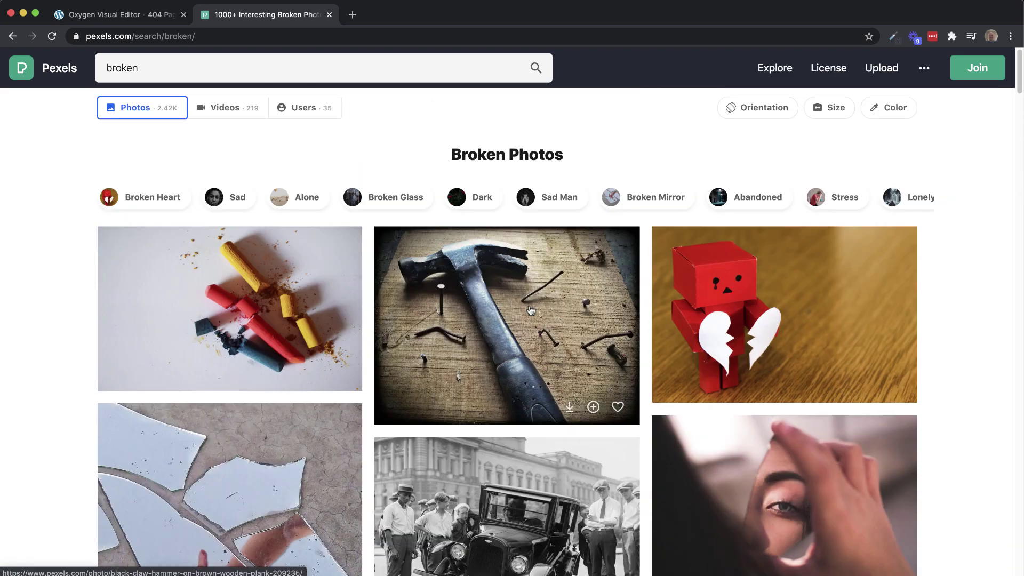
Search Pexels for 'puzzle', download a photo, dismiss the iStock popup and close the tab
{"action": "left_click", "coordinate": [220, 56]}
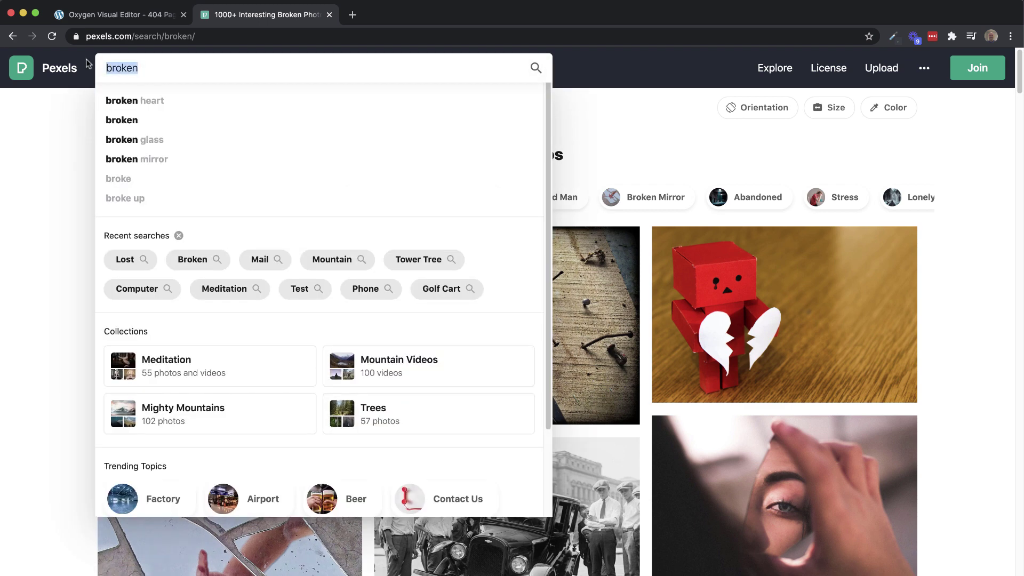
{"action": "type", "text": "puzzle"}
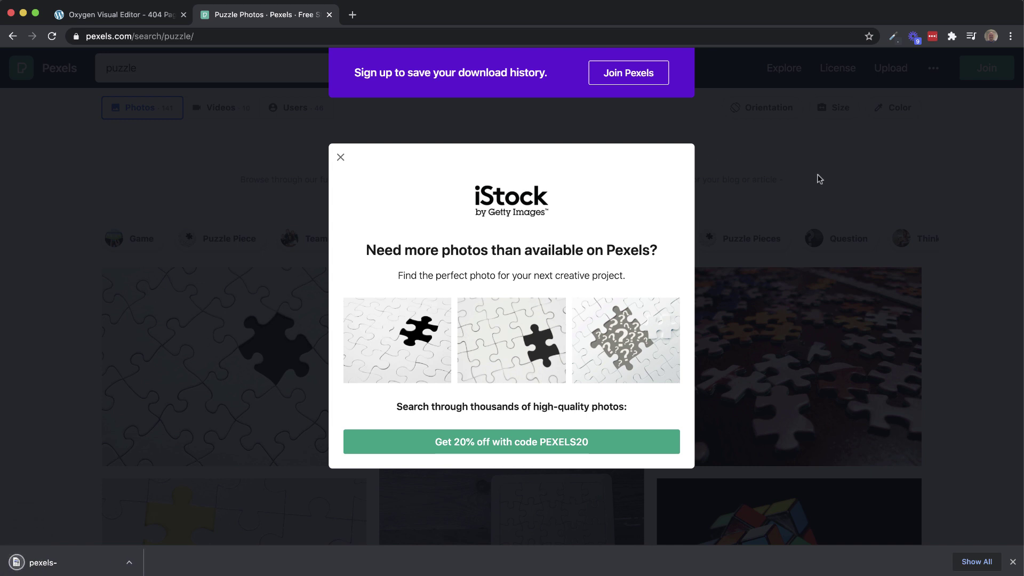
{"action": "left_click", "coordinate": [818, 176]}
{"action": "left_click", "coordinate": [329, 15]}
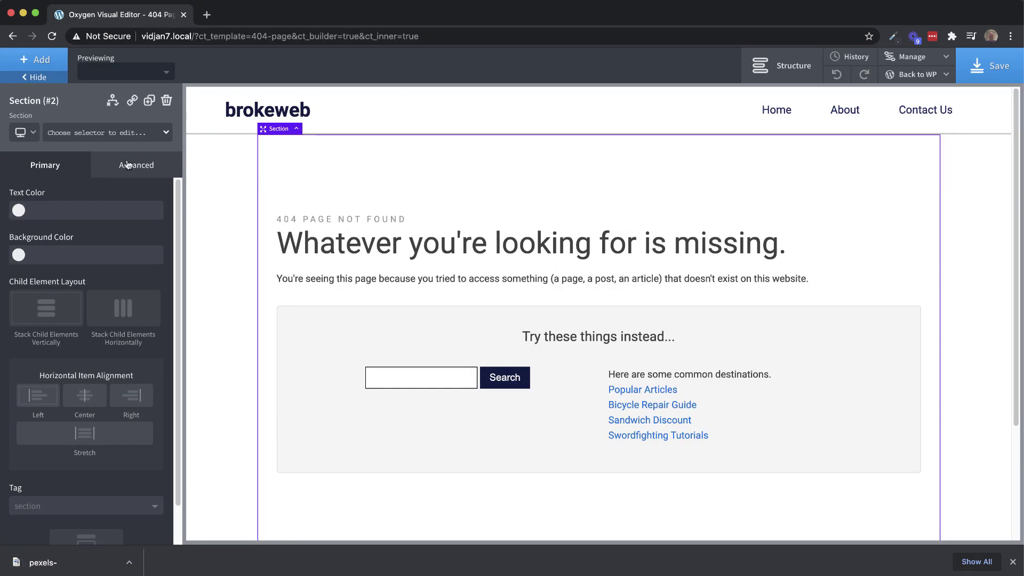
Upload the puzzle photo and set it as the section's background image, sized to cover
{"action": "left_click", "coordinate": [128, 165]}
{"action": "left_click", "coordinate": [100, 203]}
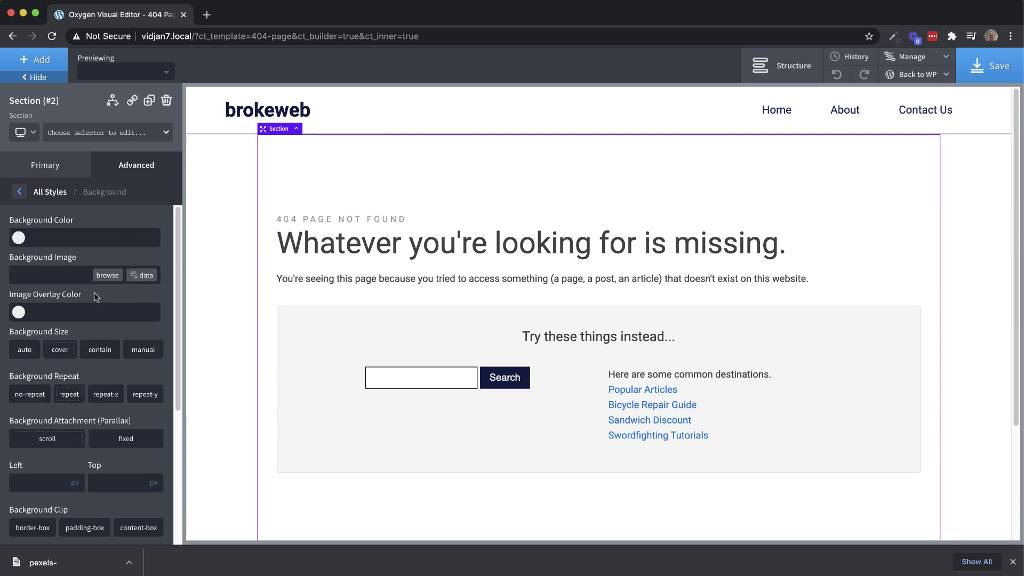
{"action": "left_click", "coordinate": [107, 275]}
{"action": "left_click_drag", "start_coordinate": [59, 564], "coordinate": [311, 295]}
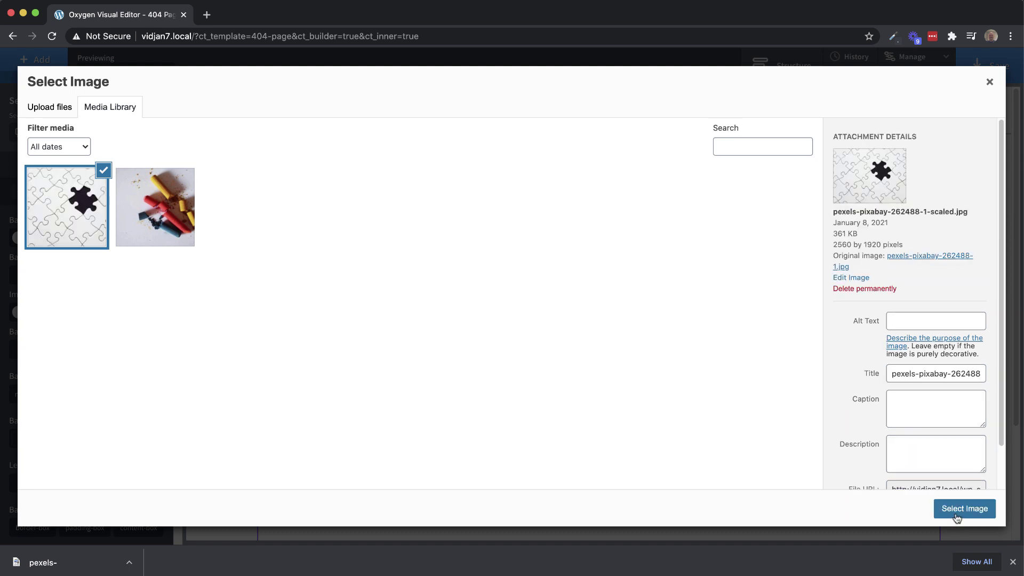
{"action": "left_click", "coordinate": [955, 513]}
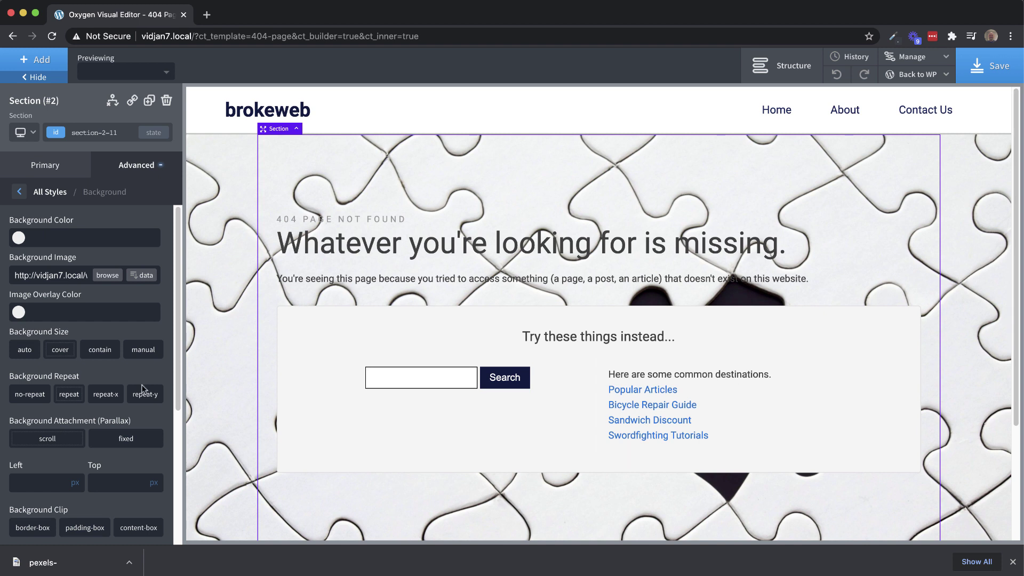
{"action": "left_click", "coordinate": [63, 353]}
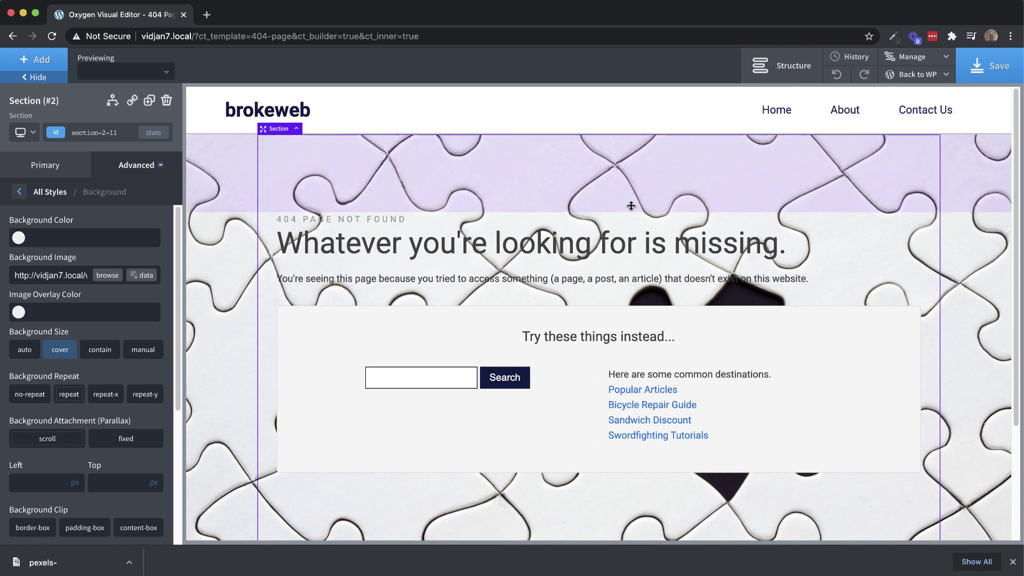
Add a white image overlay at 83% opacity to fade the puzzle background
{"action": "left_click", "coordinate": [19, 312]}
{"action": "left_click", "coordinate": [16, 342]}
{"action": "left_click_drag", "start_coordinate": [16, 342], "coordinate": [16, 331]}
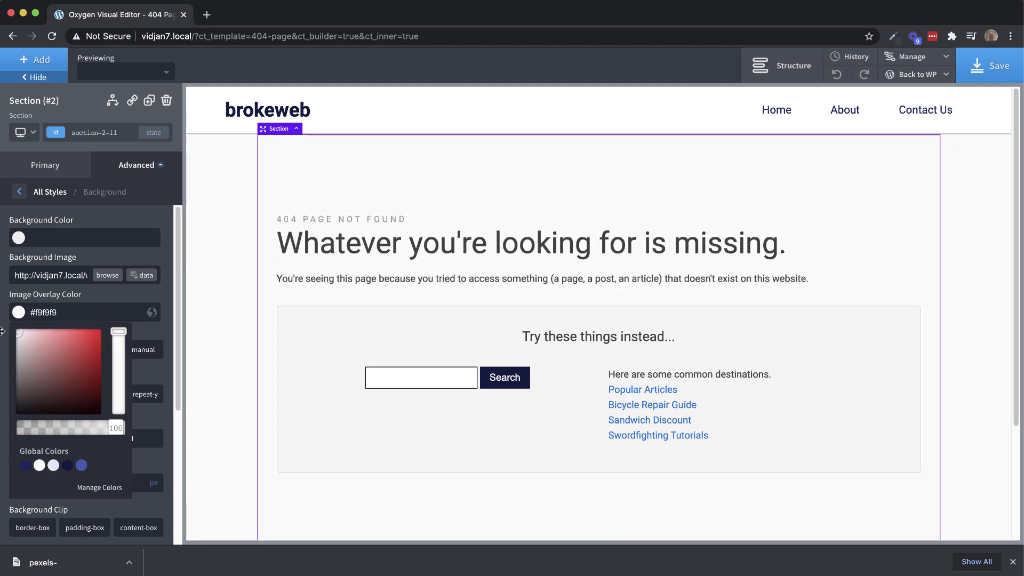
{"action": "left_click", "coordinate": [19, 314]}
{"action": "left_click", "coordinate": [18, 313]}
{"action": "mouse_move", "coordinate": [121, 427]}
{"action": "left_mouse_down"}
{"action": "mouse_move", "coordinate": [48, 430]}
{"action": "mouse_move", "coordinate": [71, 438]}
{"action": "mouse_move", "coordinate": [101, 431]}
{"action": "left_mouse_up"}
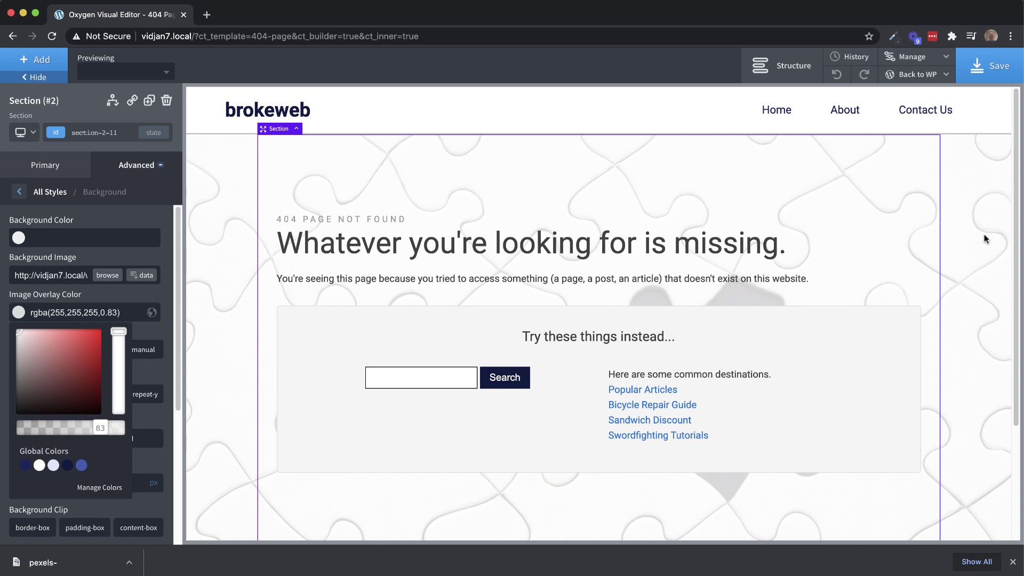
Save the 404 template and return to its WordPress edit page
{"action": "left_click", "coordinate": [999, 67]}
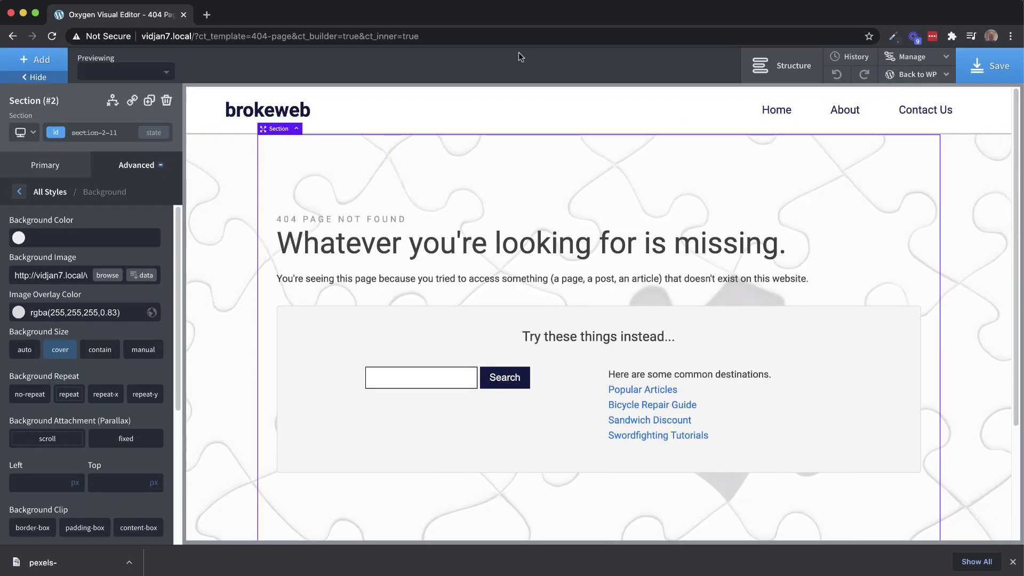
{"action": "left_click", "coordinate": [907, 77]}
{"action": "left_click", "coordinate": [903, 96]}
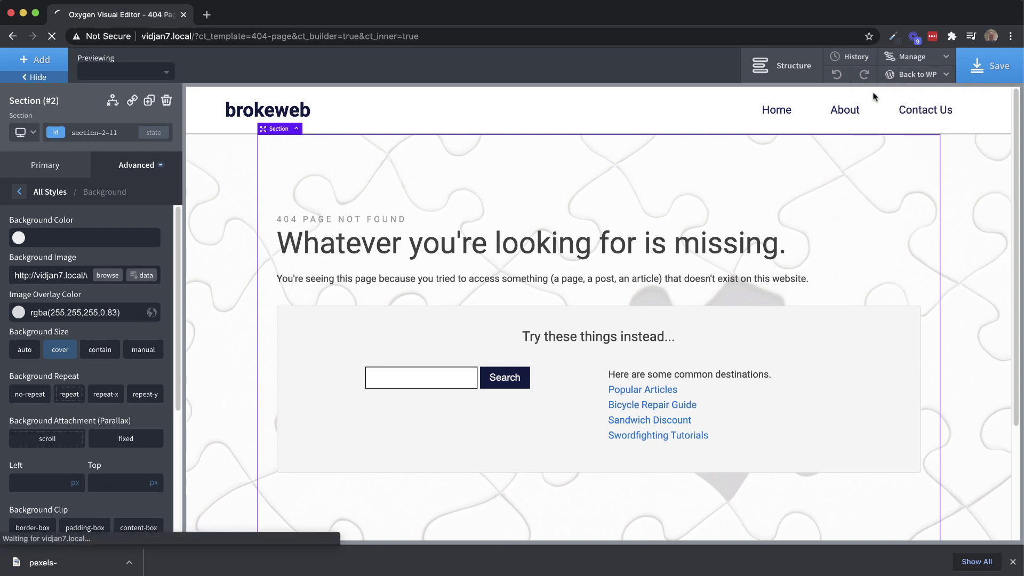
Visit the live site and follow the broken About link to view the new 404 page
{"action": "mouse_move", "coordinate": [50, 59]}
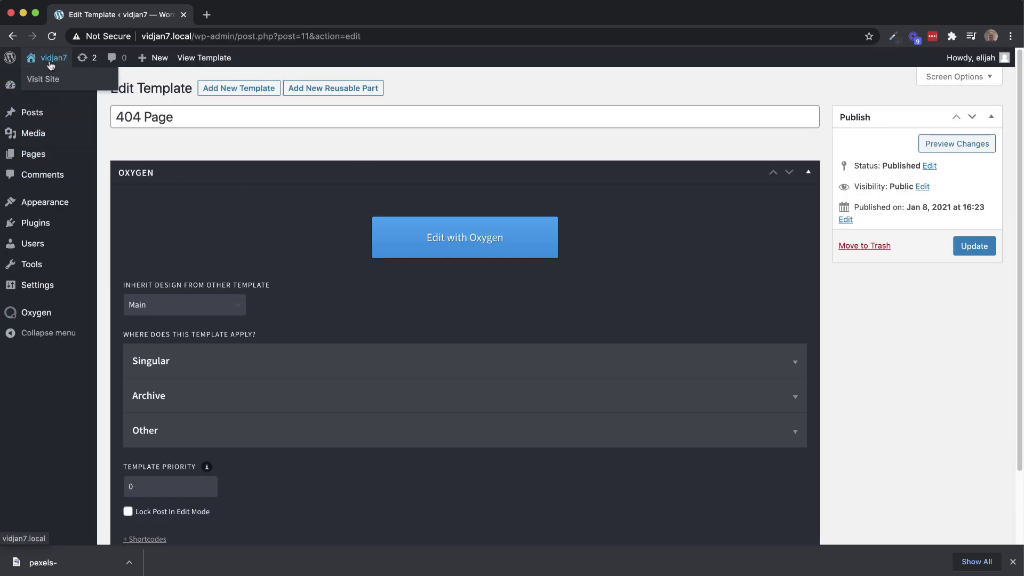
{"action": "left_click", "coordinate": [46, 80]}
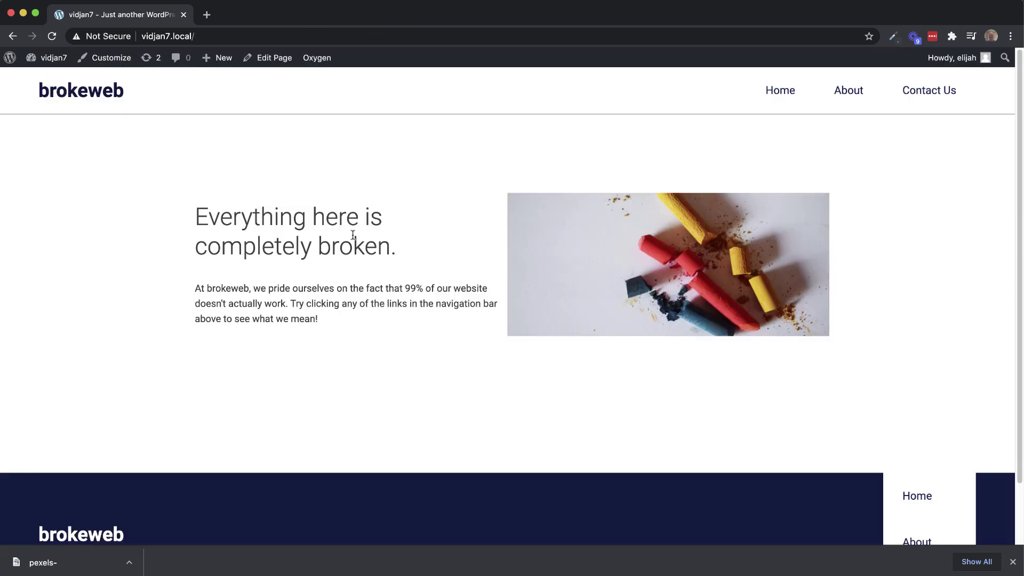
{"action": "left_click", "coordinate": [849, 91]}
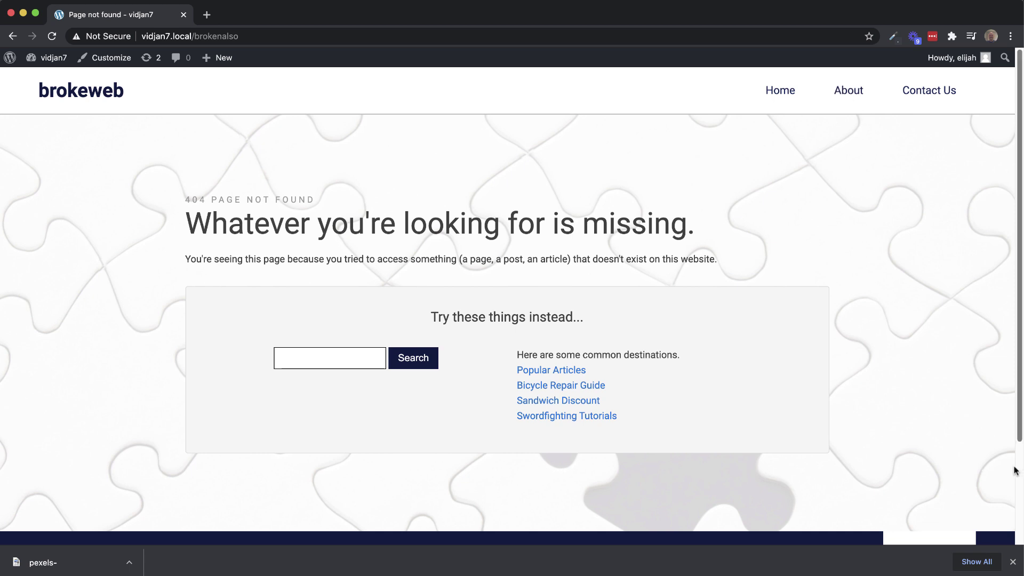
{"action": "left_click", "coordinate": [1012, 561]}
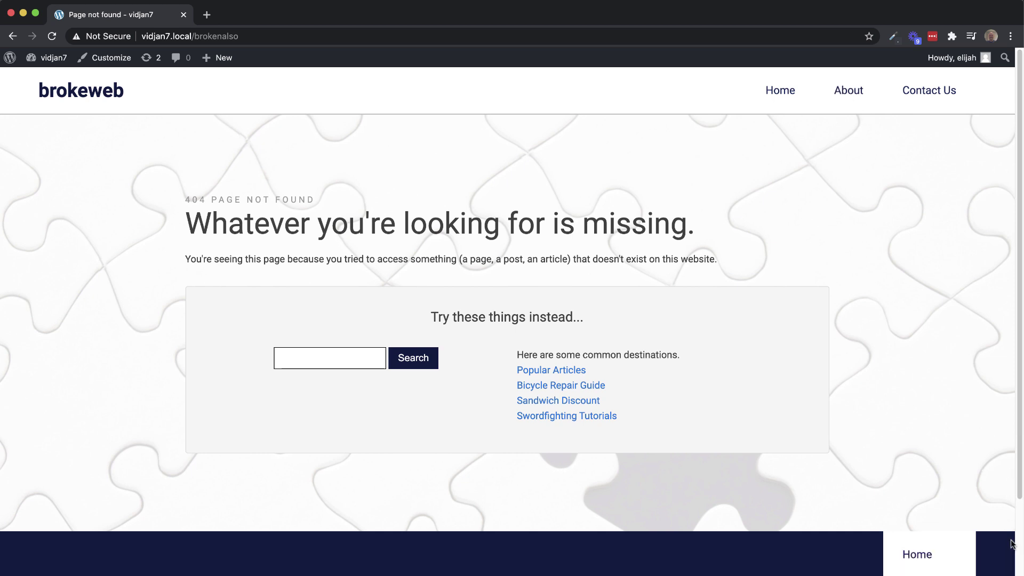